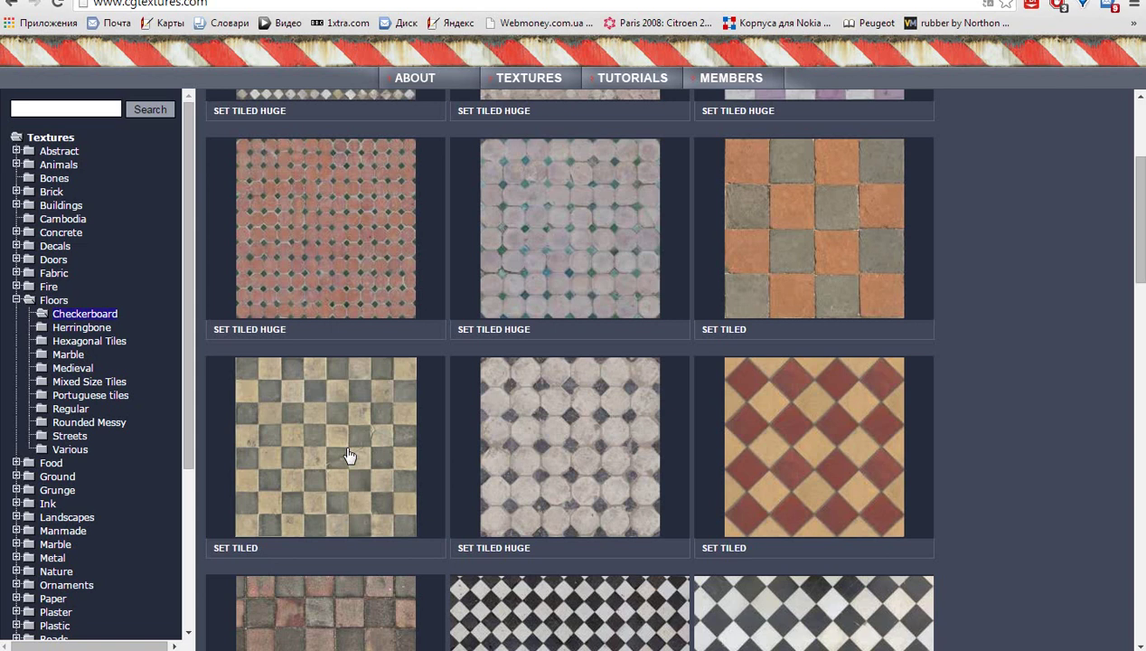
Open the FloorsCheckerboard0025 texture page and log in with the saved username and password
{"action": "left_click", "coordinate": [347, 457]}
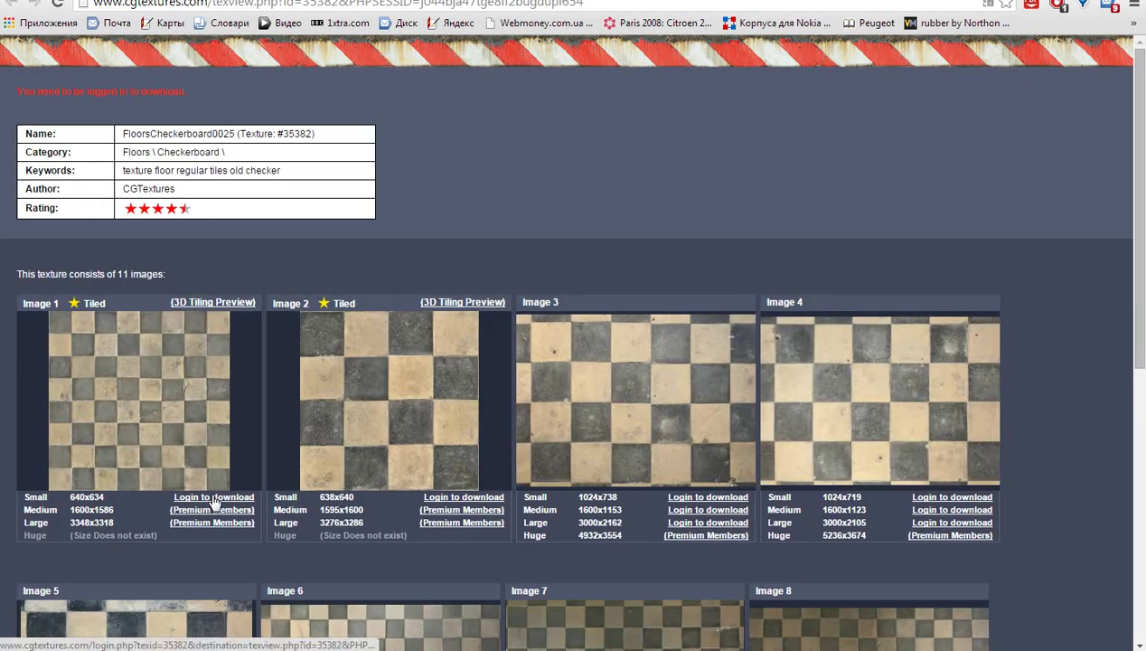
{"action": "left_click", "coordinate": [459, 504]}
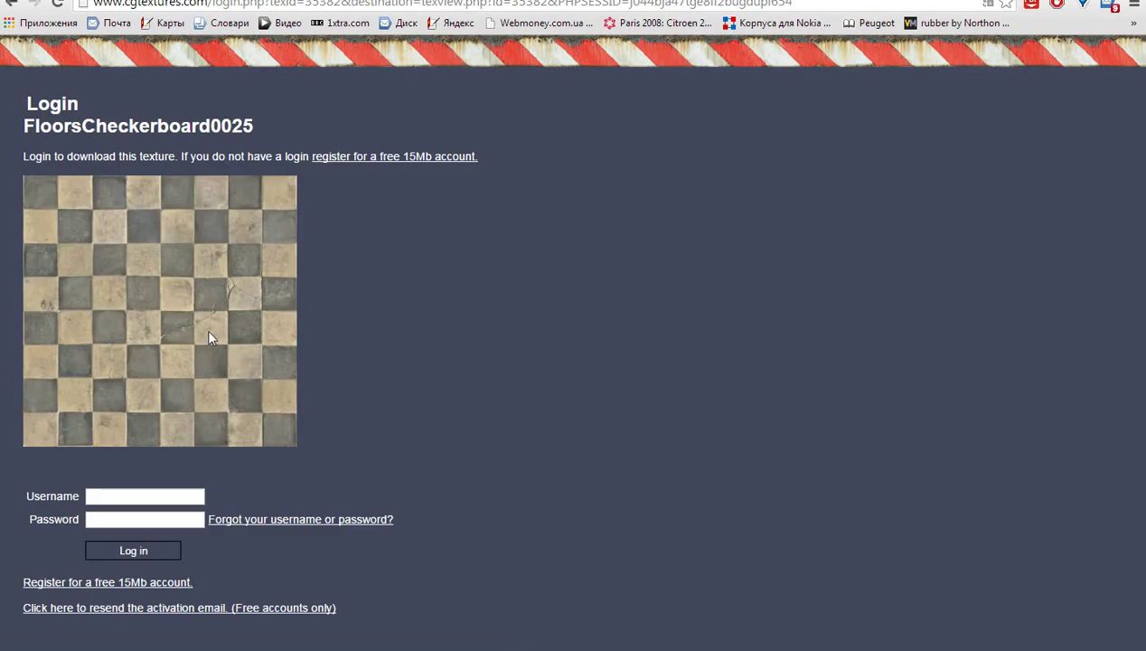
{"action": "left_click", "coordinate": [155, 503]}
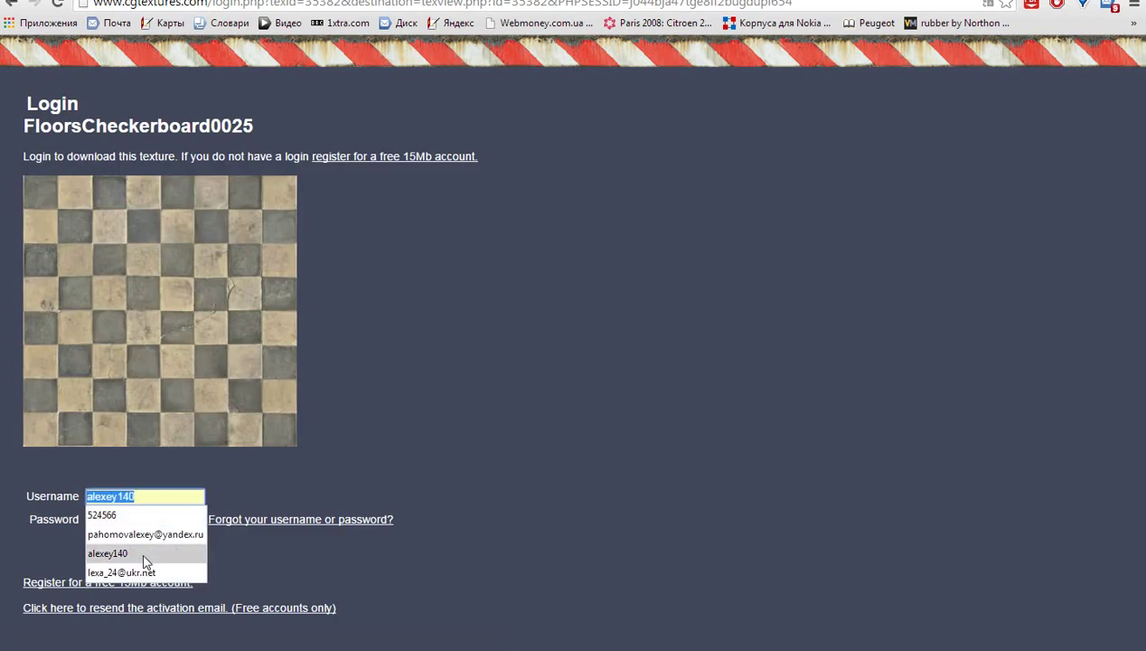
{"action": "left_click", "coordinate": [145, 552]}
{"action": "left_click", "coordinate": [141, 515]}
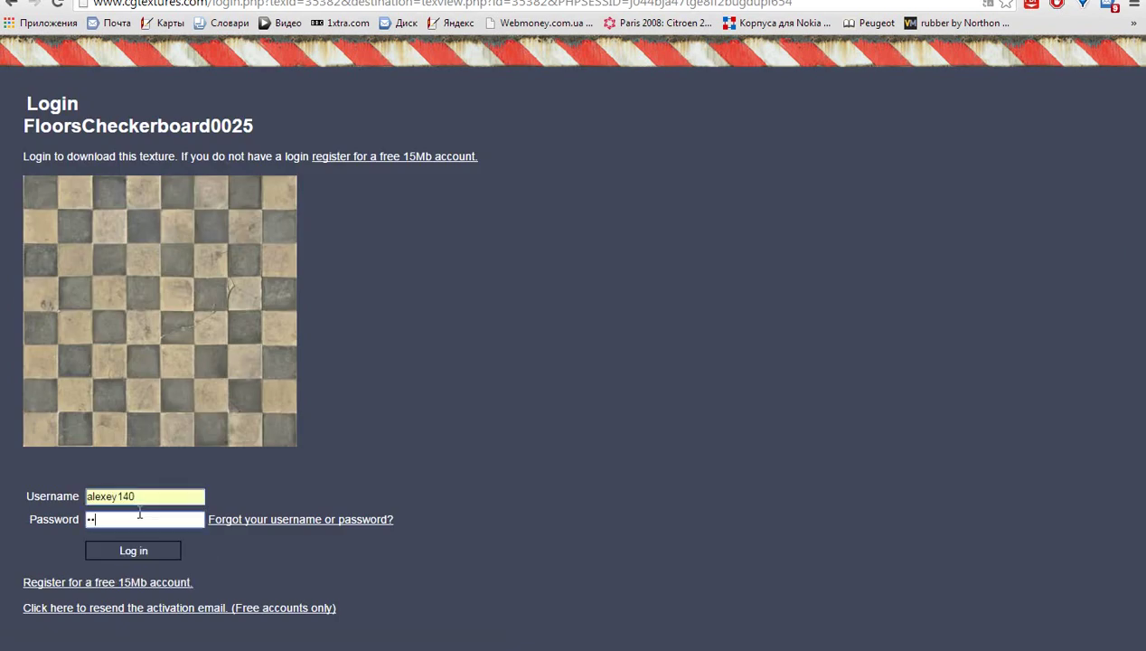
{"action": "key", "text": "Return"}
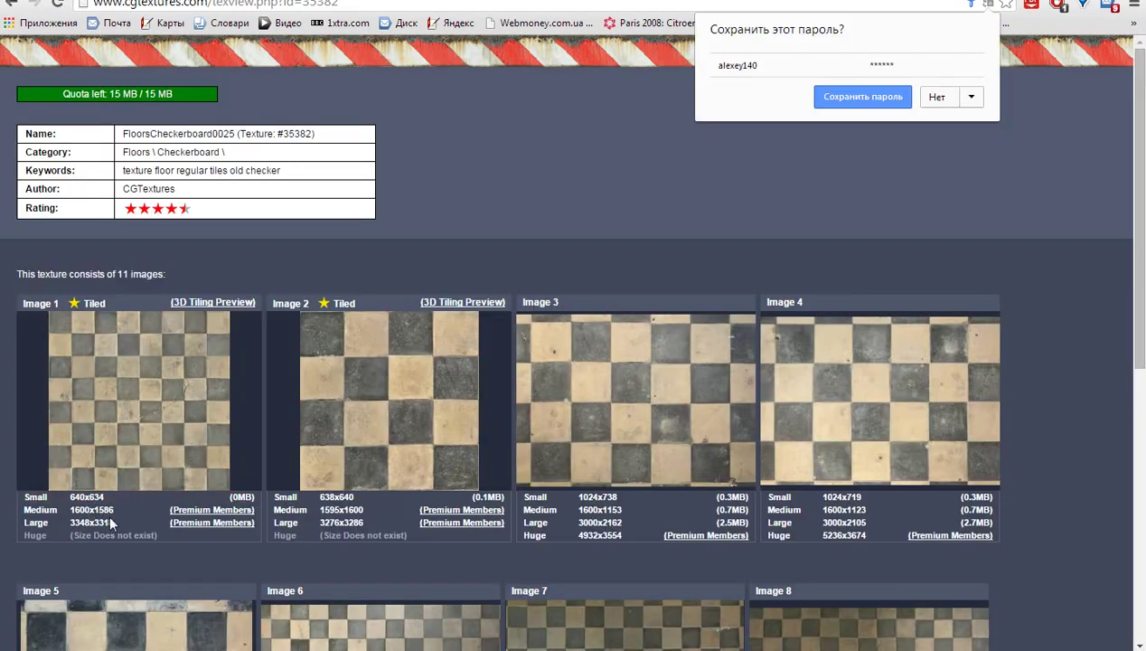
Save the Small 640x634 Image 1 of the texture into D:\ALEXEY\my_tutorial
{"action": "mouse_move", "coordinate": [139, 401]}
{"action": "left_click", "coordinate": [217, 429]}
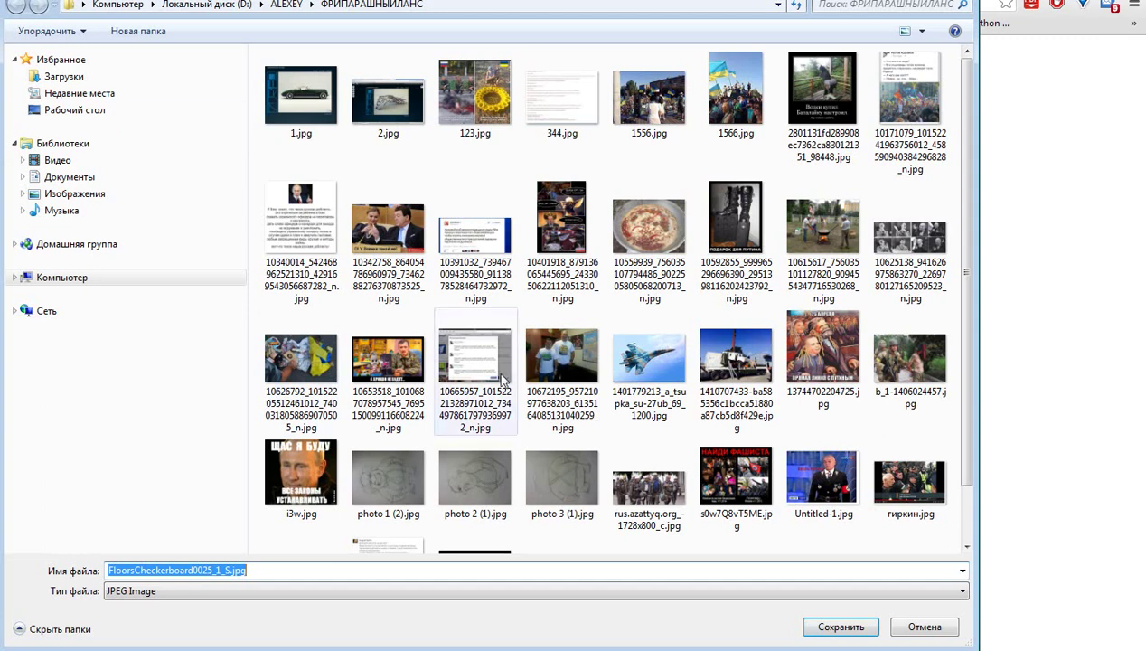
{"action": "left_click", "coordinate": [83, 279]}
{"action": "double_click", "coordinate": [558, 102]}
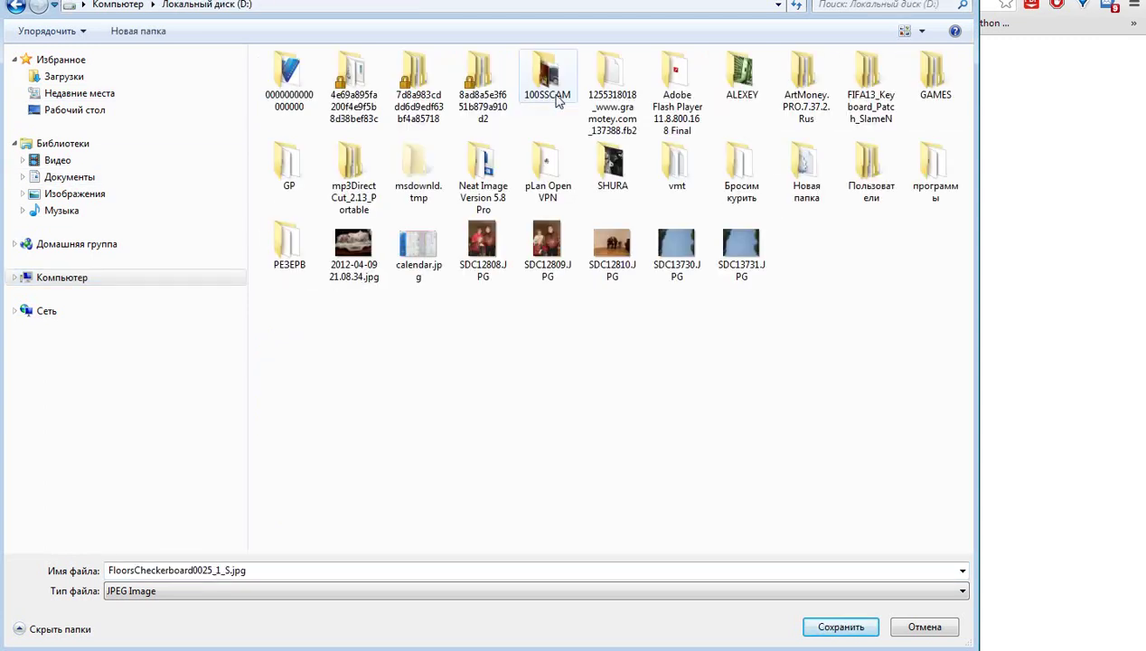
{"action": "double_click", "coordinate": [742, 77]}
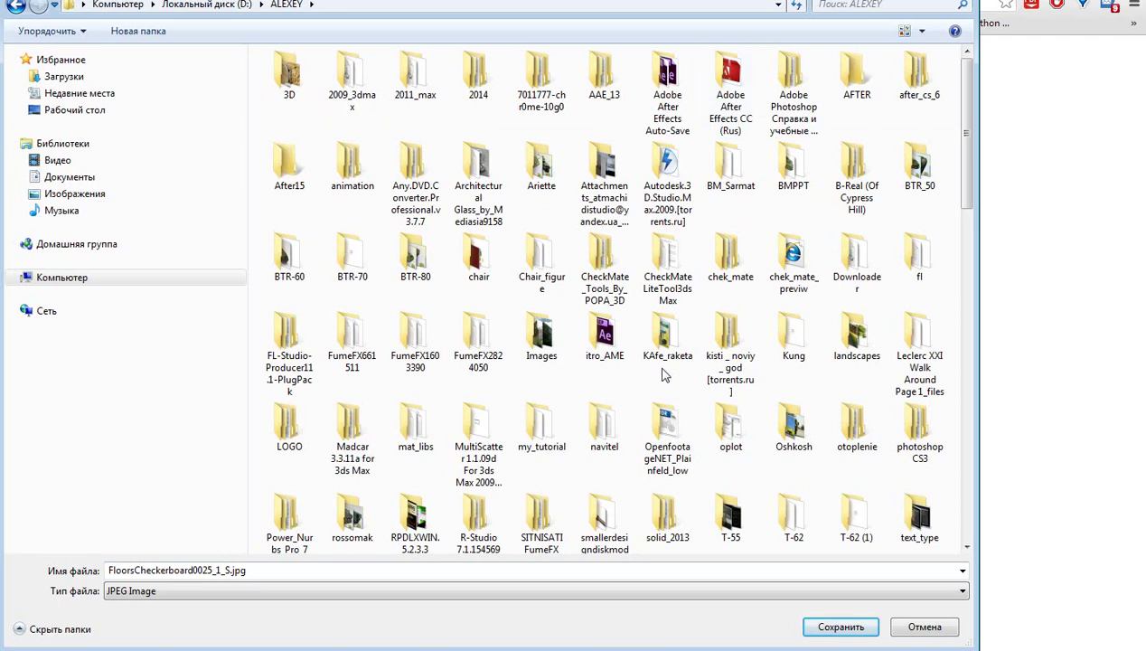
{"action": "double_click", "coordinate": [544, 430]}
{"action": "left_click", "coordinate": [841, 626]}
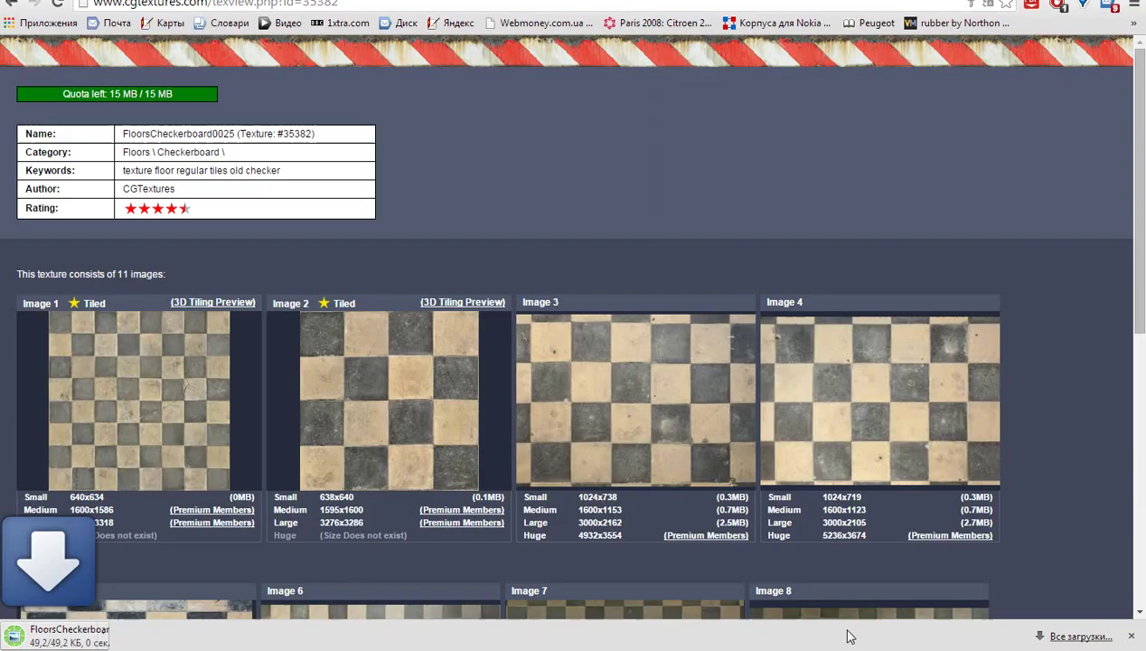
Preview the download, then open FloorsCheckerboard0025_1_S.jpg from my_tutorial in Photoshop
{"action": "left_click", "coordinate": [120, 637]}
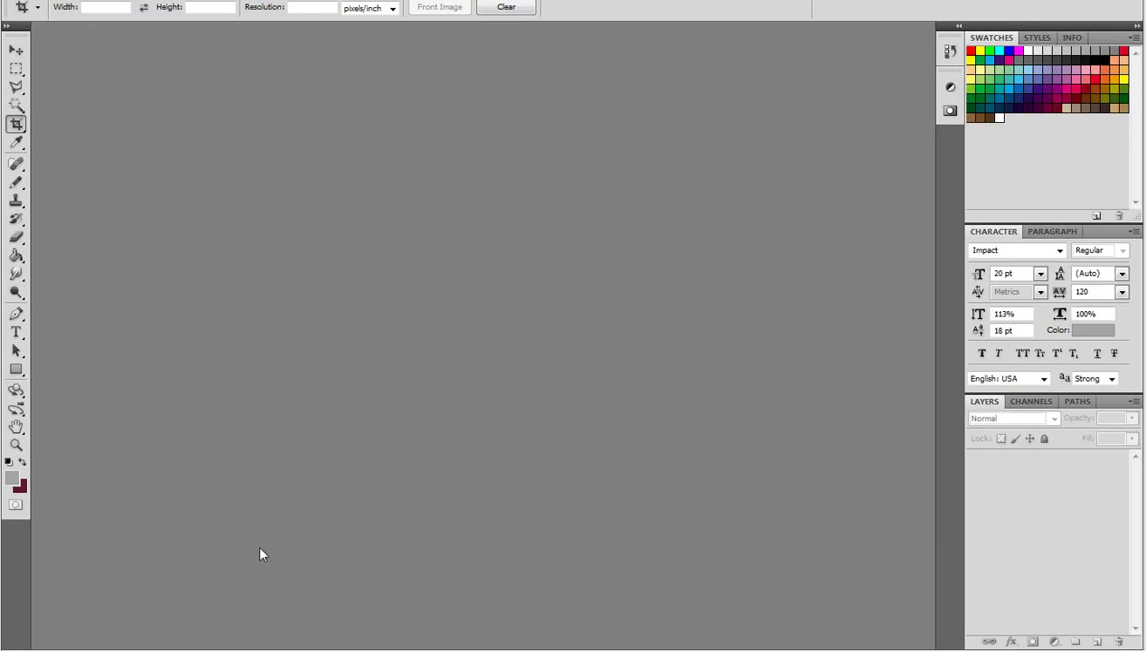
{"action": "double_click", "coordinate": [261, 549]}
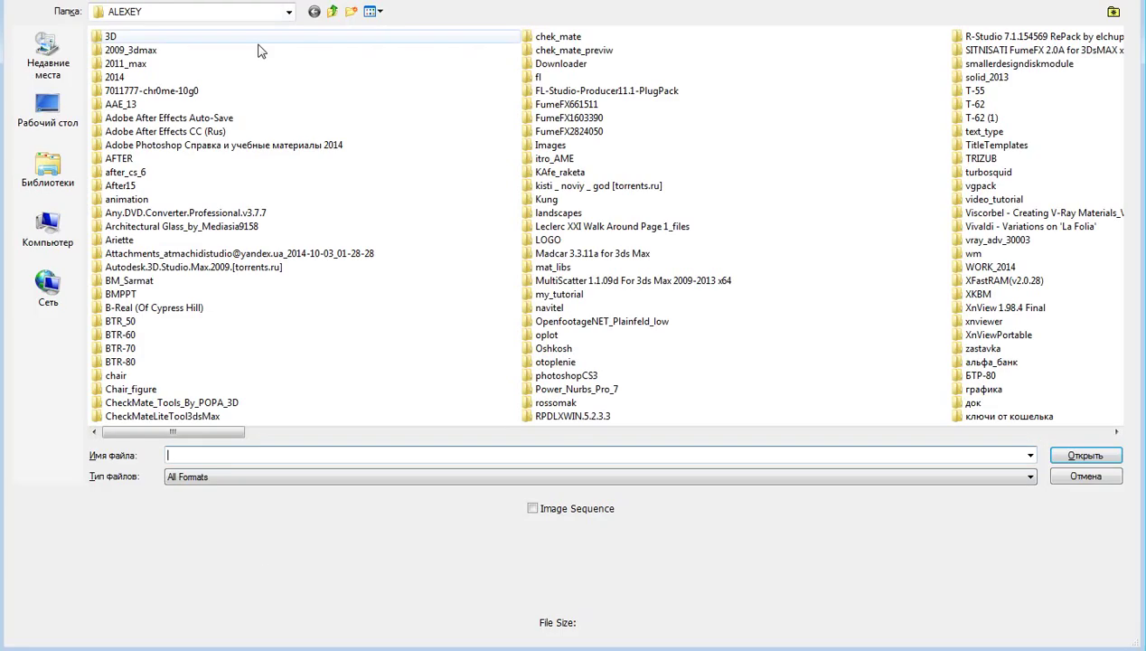
{"action": "left_click", "coordinate": [562, 269]}
{"action": "double_click", "coordinate": [559, 294]}
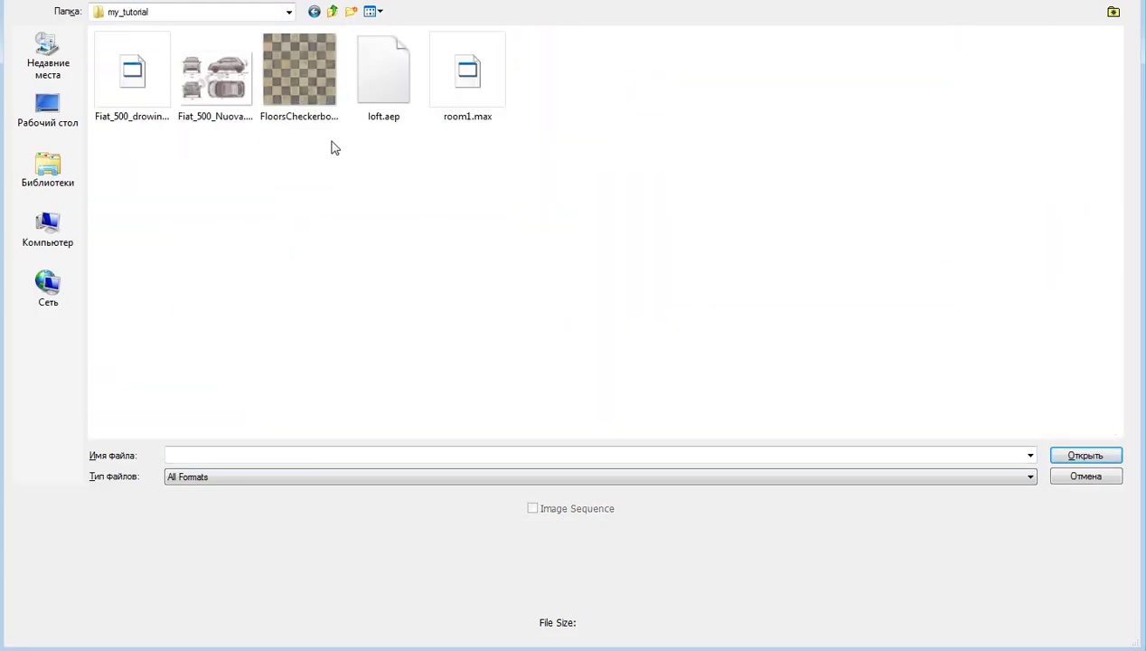
{"action": "left_click", "coordinate": [301, 88]}
{"action": "double_click", "coordinate": [302, 87]}
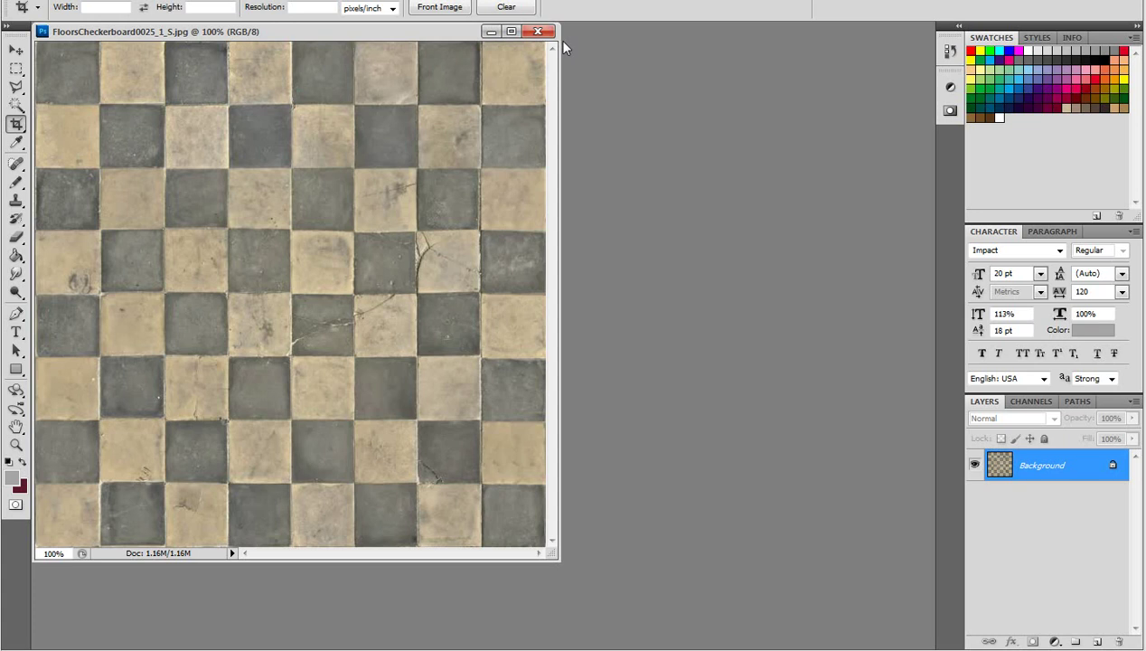
Widen the document window and convert the Background into an editable Layer 0
{"action": "left_click_drag", "start_coordinate": [558, 40], "coordinate": [912, 70]}
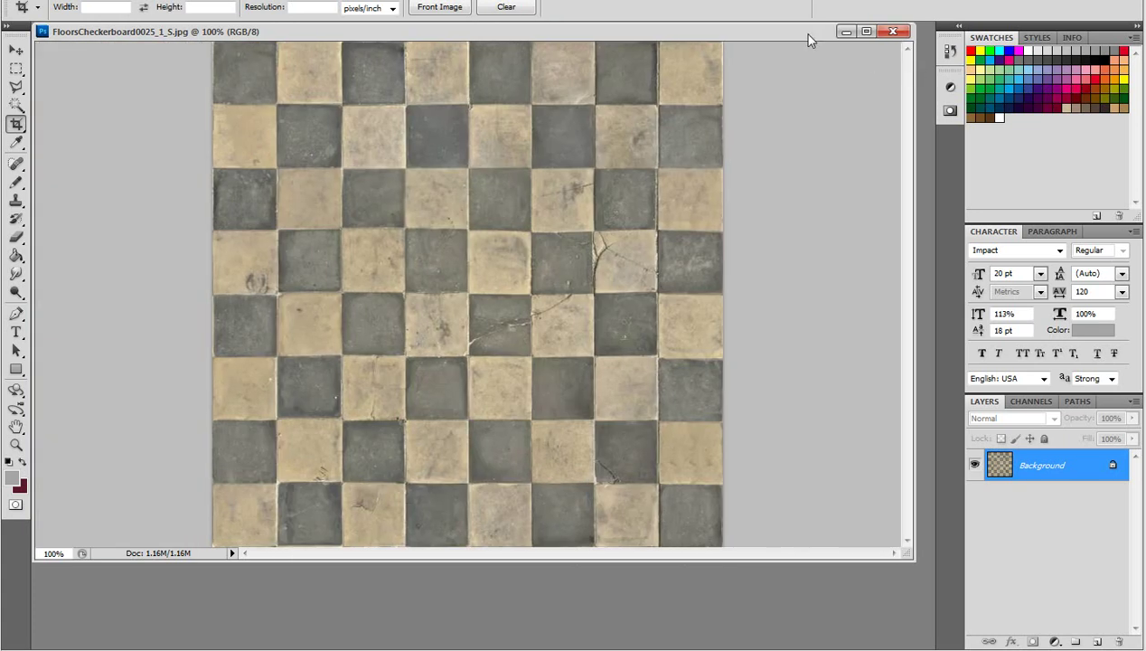
{"action": "key", "text": "f"}
{"action": "key", "text": "f"}
{"action": "key", "text": "f"}
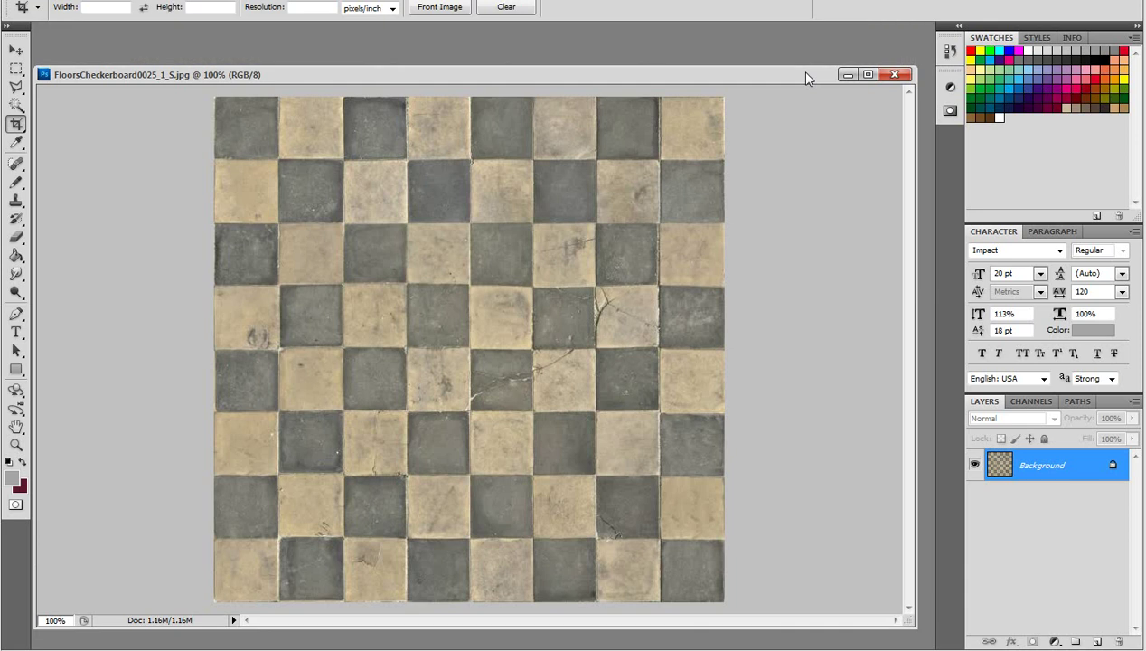
{"action": "key", "text": "f"}
{"action": "key", "text": "f"}
{"action": "key", "text": "f"}
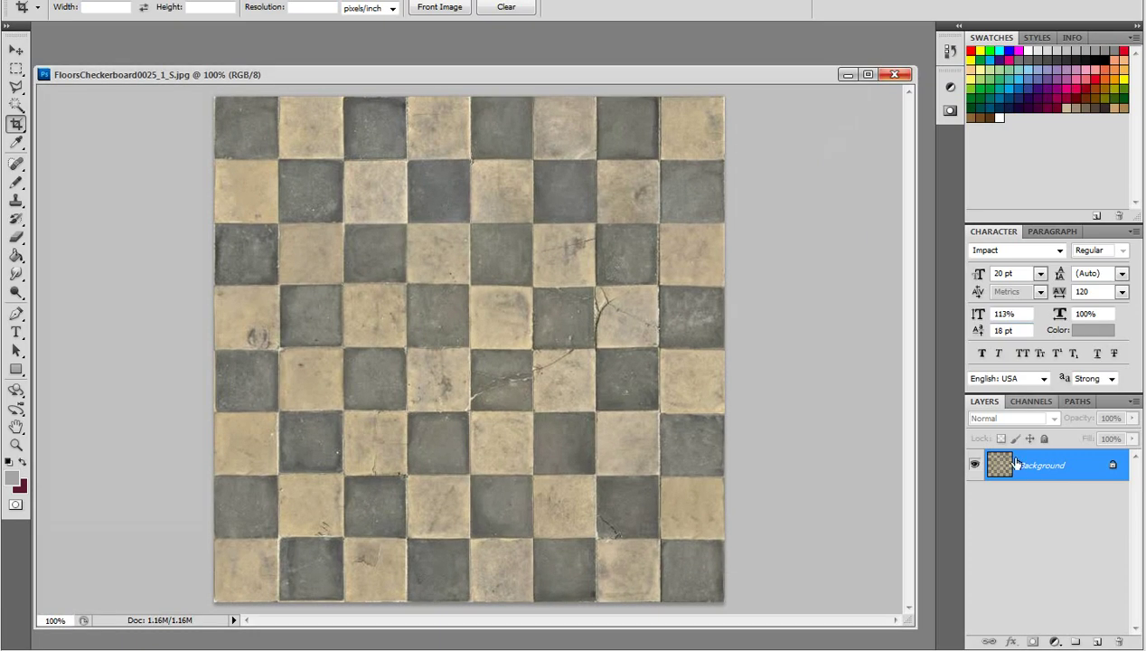
{"action": "double_click", "coordinate": [1005, 465]}
{"action": "left_click", "coordinate": [891, 240]}
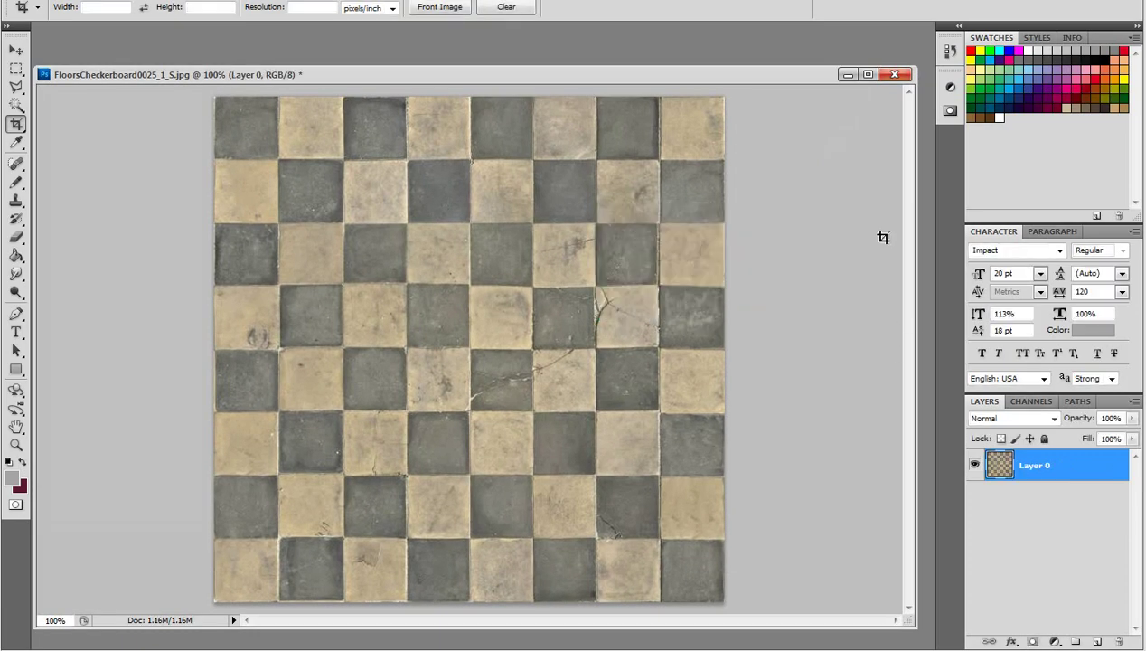
Zoom out and bring up the Canvas Size settings showing 640 × 634 pixels
{"action": "scroll", "coordinate": [718, 322], "scroll_direction": "down", "scroll_amount": 1}
{"action": "scroll", "coordinate": [719, 322], "scroll_direction": "down", "scroll_amount": 1}
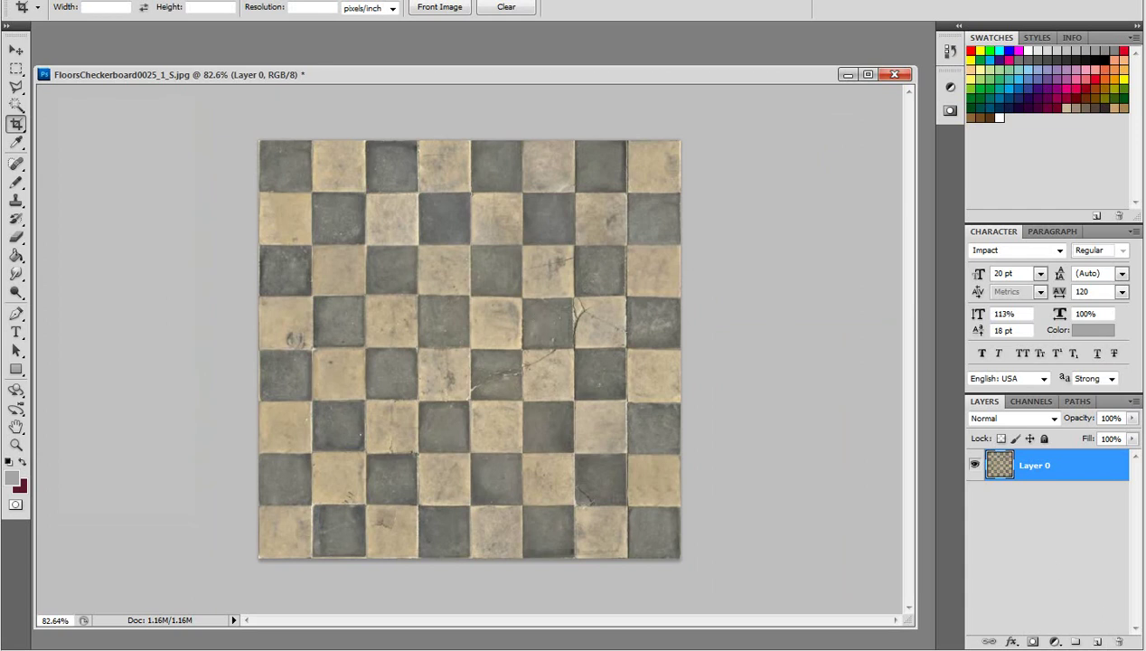
{"action": "left_click", "coordinate": [106, 0]}
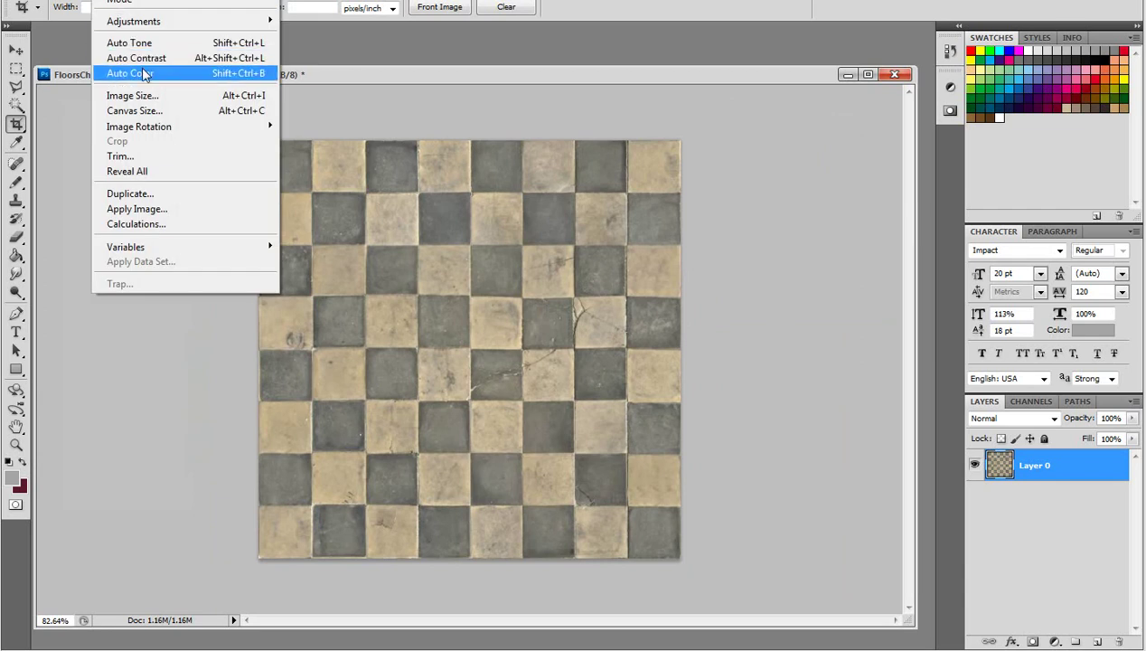
{"action": "left_click", "coordinate": [144, 110]}
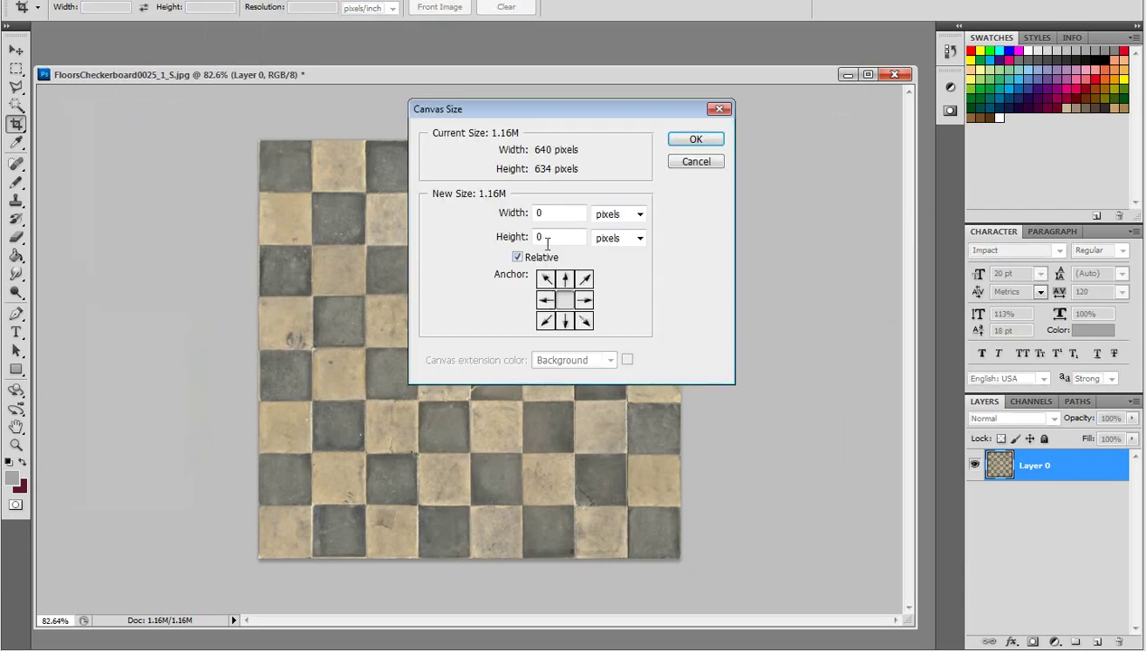
Enlarge the canvas by a relative 640 pixels in width and height, then fit it to the window
{"action": "left_click_drag", "start_coordinate": [570, 109], "coordinate": [797, 201]}
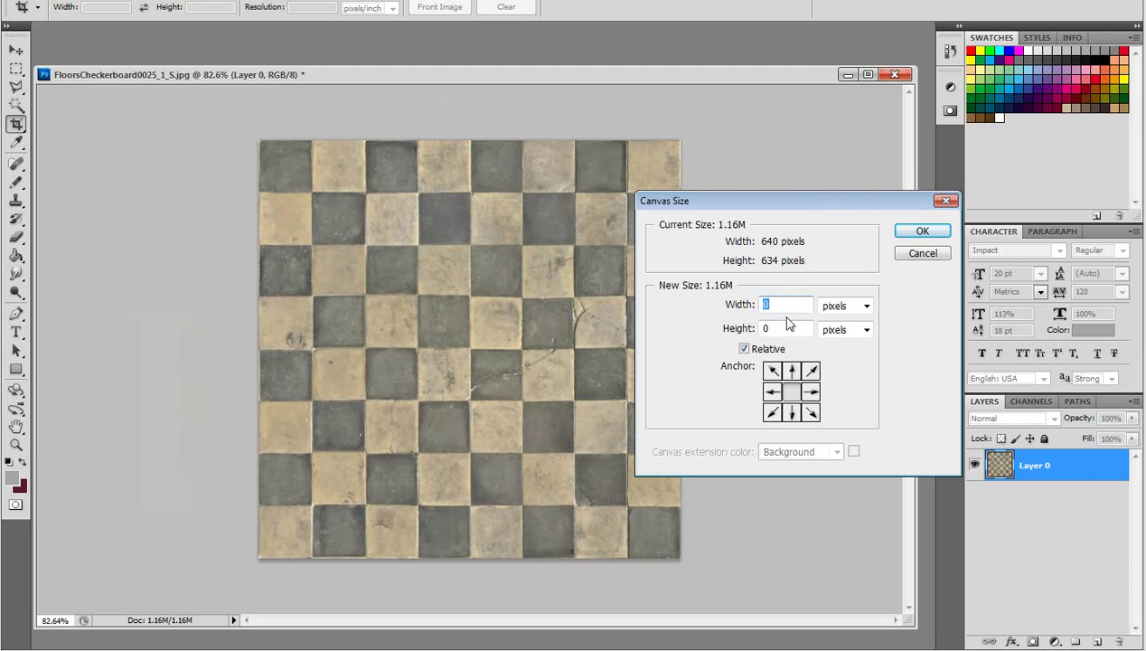
{"action": "type", "text": "640"}
{"action": "double_click", "coordinate": [790, 331]}
{"action": "type", "text": "640"}
{"action": "left_click", "coordinate": [922, 231]}
{"action": "key", "text": "ctrl+0"}
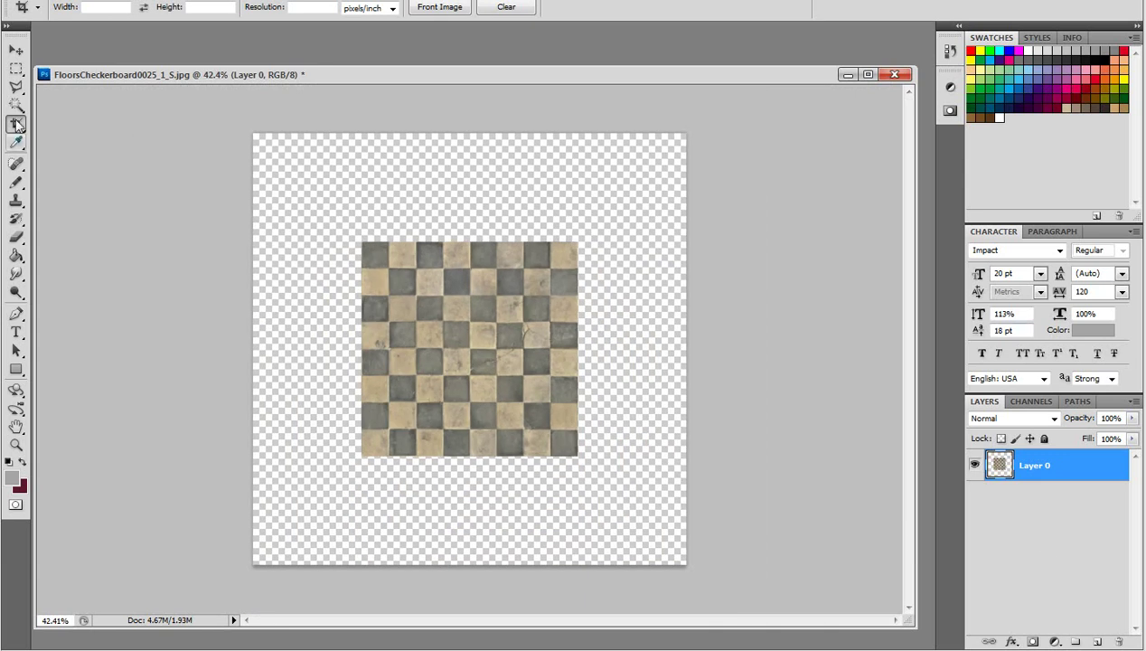
Place the texture top-left and duplicate it into a row-aligned top-right copy
{"action": "left_click", "coordinate": [16, 50]}
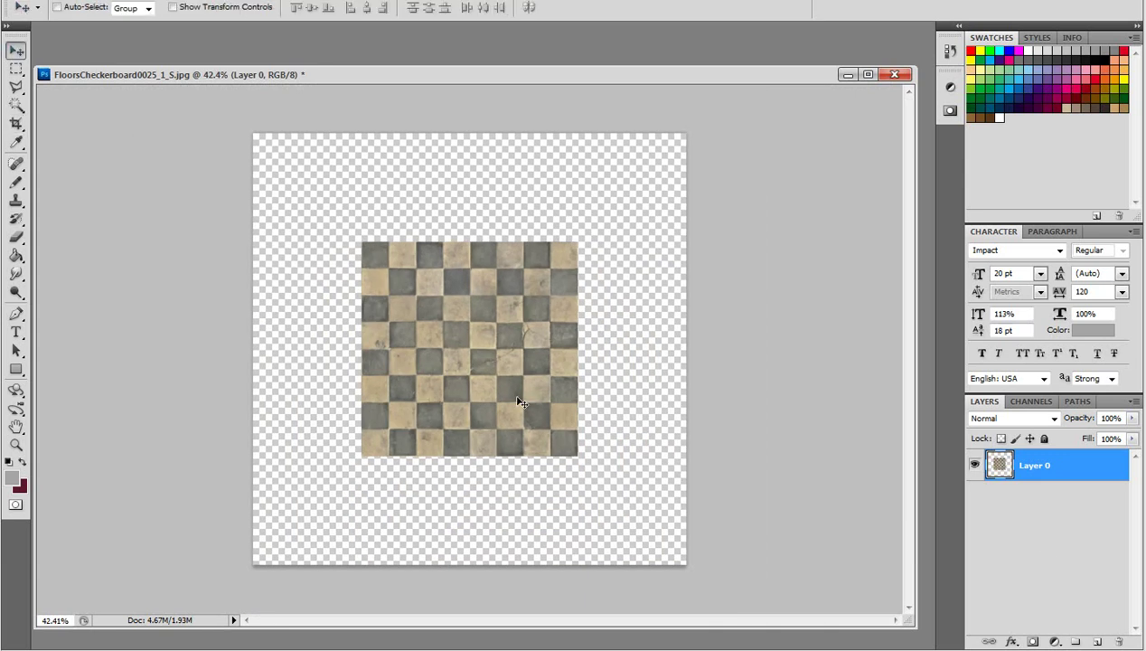
{"action": "mouse_move", "coordinate": [522, 400]}
{"action": "left_mouse_down"}
{"action": "mouse_move", "coordinate": [408, 294]}
{"action": "mouse_move", "coordinate": [509, 412]}
{"action": "mouse_move", "coordinate": [463, 336]}
{"action": "mouse_move", "coordinate": [489, 372]}
{"action": "left_mouse_up"}
{"action": "left_click", "coordinate": [999, 466], "text": "ctrl"}
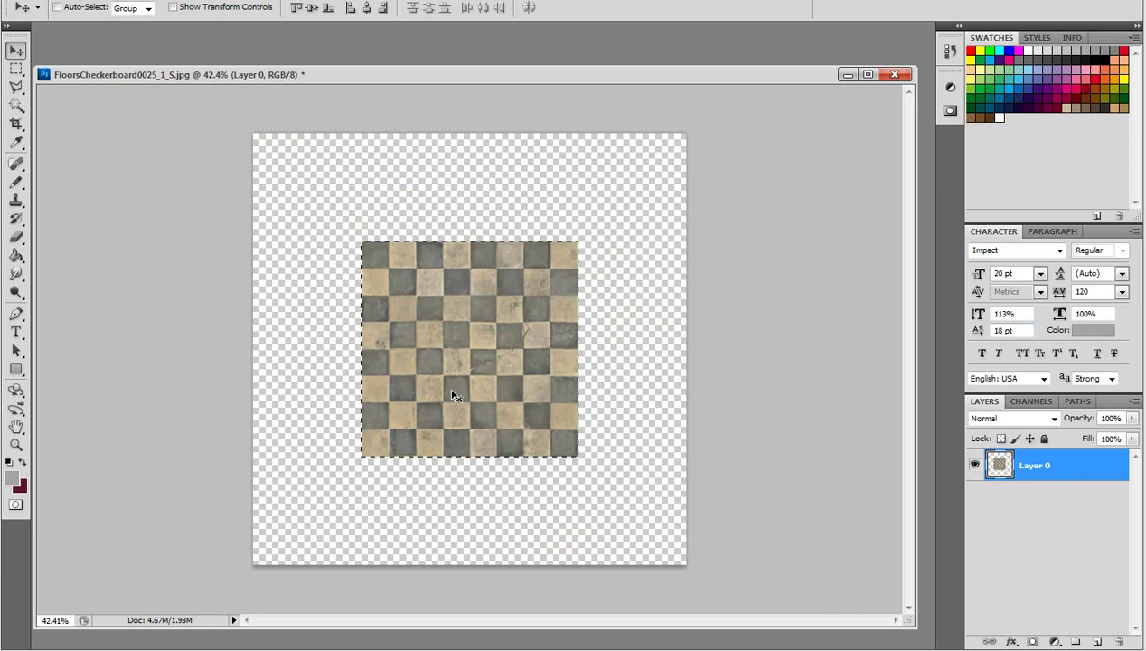
{"action": "key", "text": "ctrl+j"}
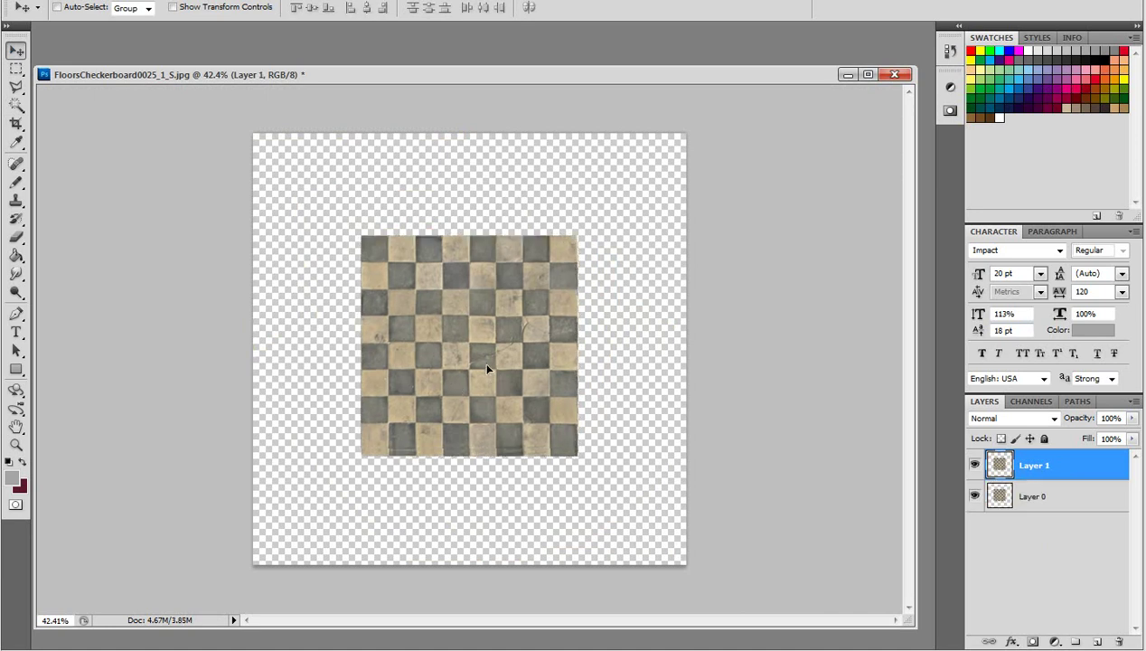
{"action": "mouse_move", "coordinate": [492, 364]}
{"action": "left_mouse_down"}
{"action": "mouse_move", "coordinate": [414, 264]}
{"action": "mouse_move", "coordinate": [381, 259]}
{"action": "left_mouse_up"}
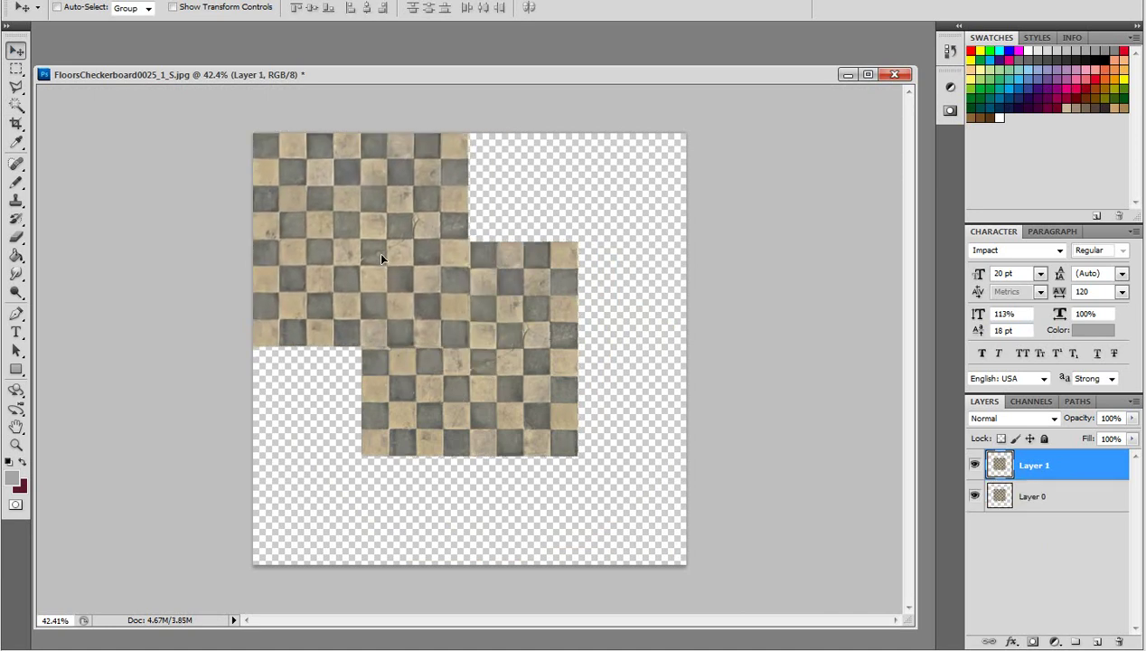
{"action": "key", "text": "ctrl+j"}
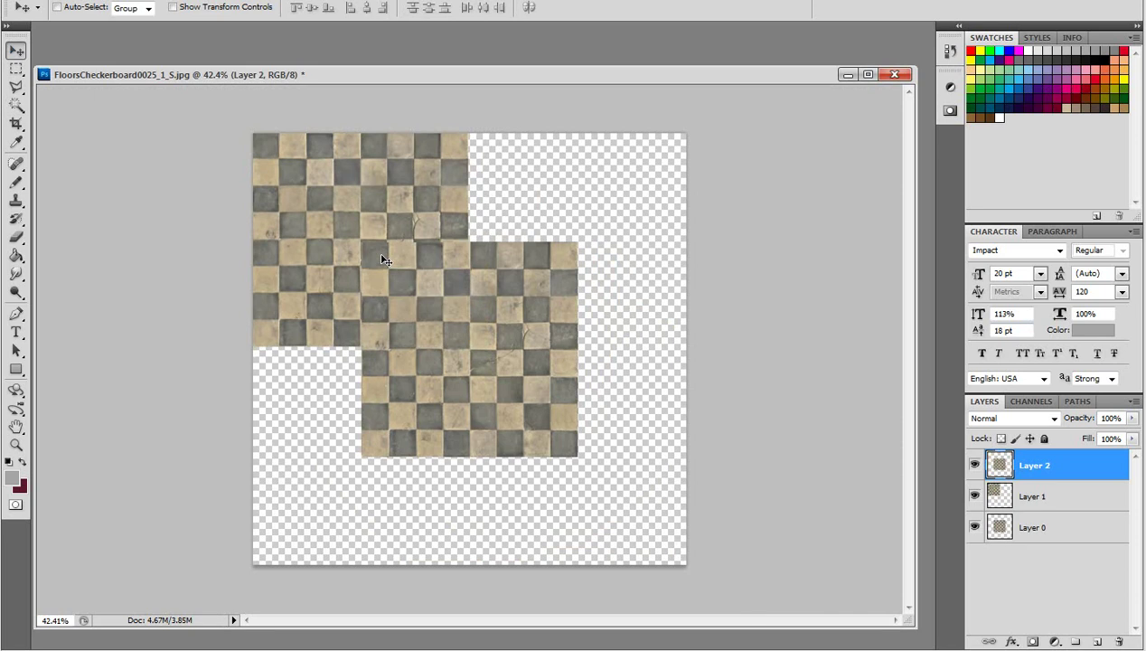
{"action": "mouse_move", "coordinate": [428, 309]}
{"action": "left_mouse_down"}
{"action": "mouse_move", "coordinate": [589, 258]}
{"action": "mouse_move", "coordinate": [539, 196]}
{"action": "left_mouse_up"}
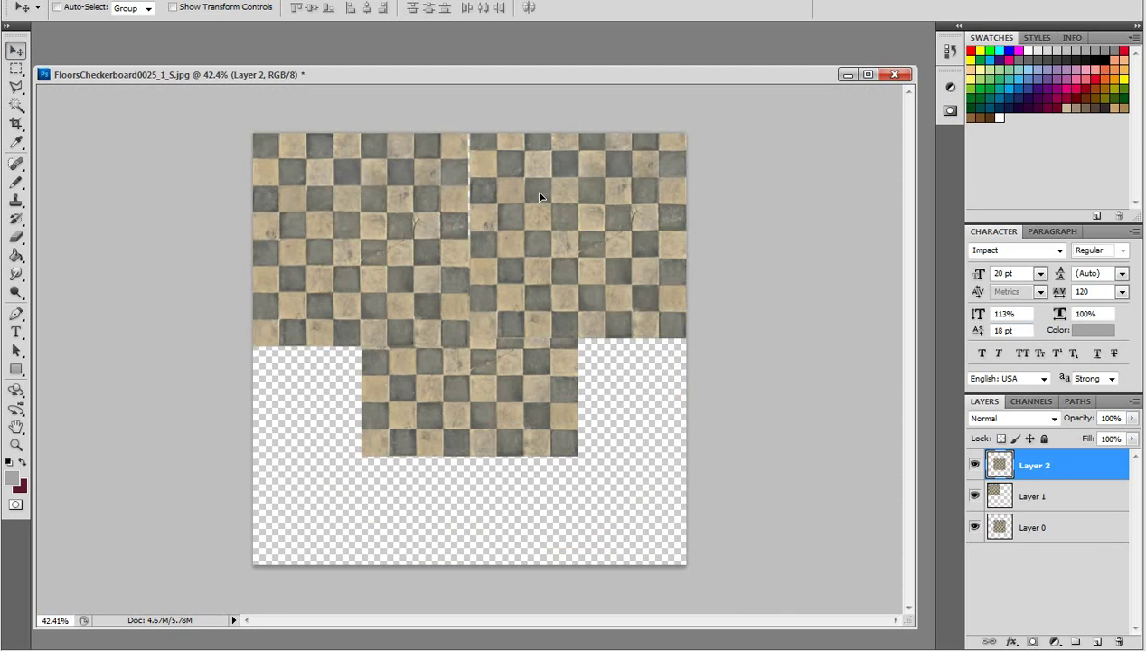
{"action": "left_click_drag", "start_coordinate": [540, 196], "coordinate": [538, 205]}
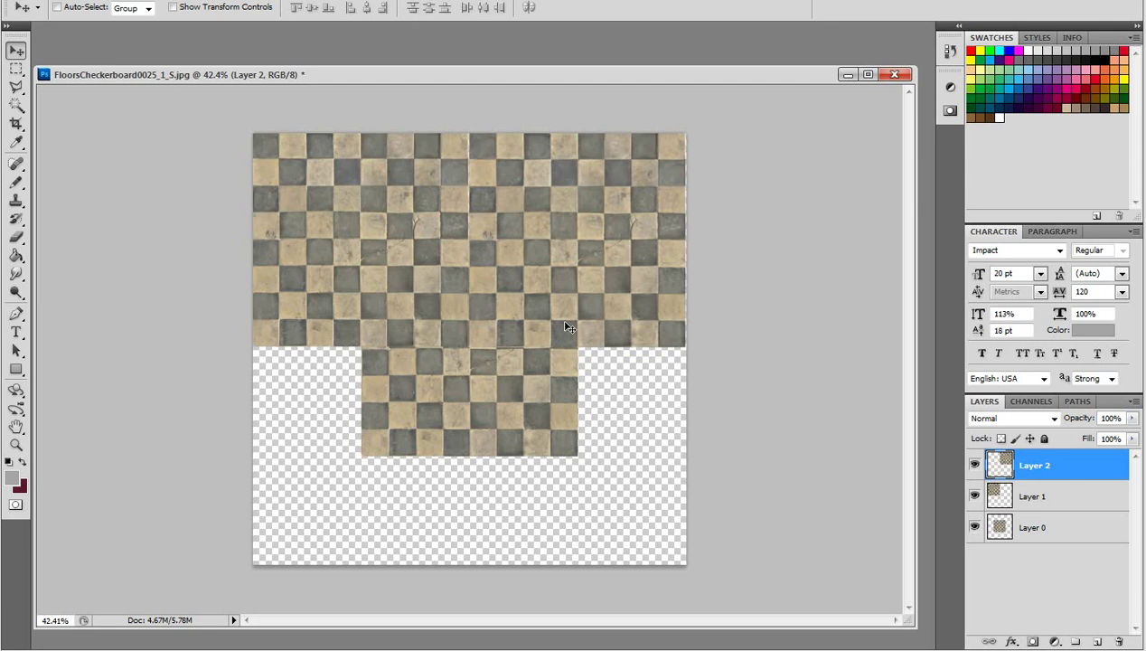
Duplicate the tiles into the lower-left gap and add another copy for the lower-right
{"action": "key", "text": "ctrl+j"}
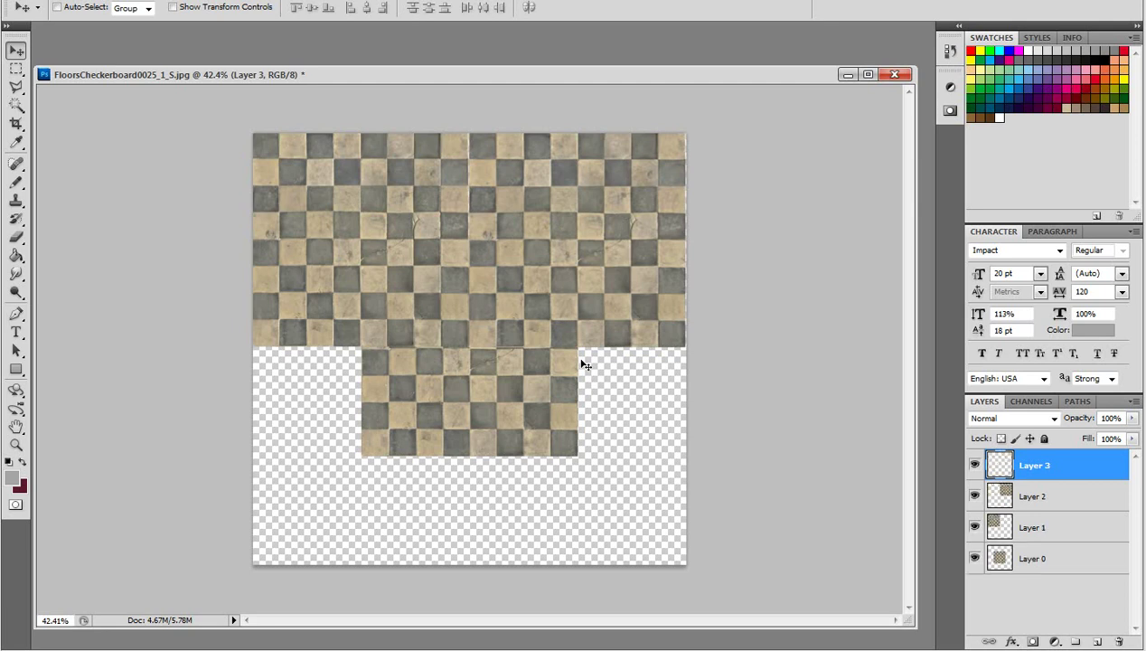
{"action": "mouse_move", "coordinate": [542, 341]}
{"action": "left_mouse_down"}
{"action": "mouse_move", "coordinate": [406, 438]}
{"action": "mouse_move", "coordinate": [471, 390]}
{"action": "mouse_move", "coordinate": [598, 497]}
{"action": "mouse_move", "coordinate": [575, 501]}
{"action": "mouse_move", "coordinate": [574, 491]}
{"action": "left_mouse_up"}
{"action": "key", "text": "ctrl+j"}
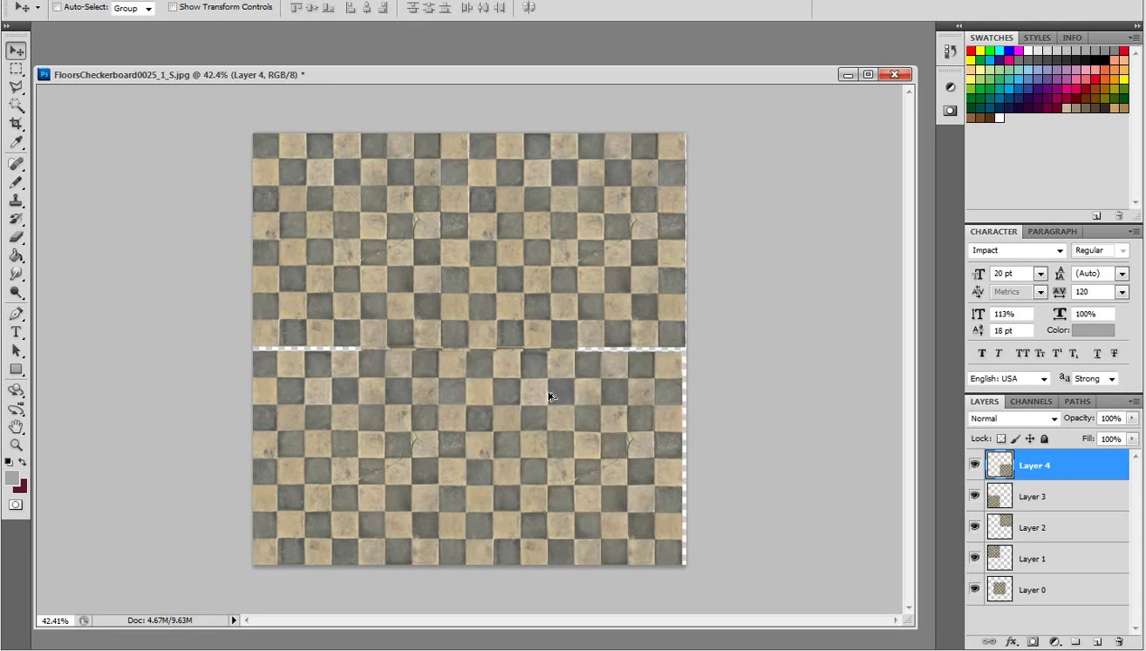
{"action": "scroll", "coordinate": [568, 481], "scroll_direction": "up", "scroll_amount": 3}
{"action": "scroll", "coordinate": [549, 396], "scroll_direction": "up", "scroll_amount": 2}
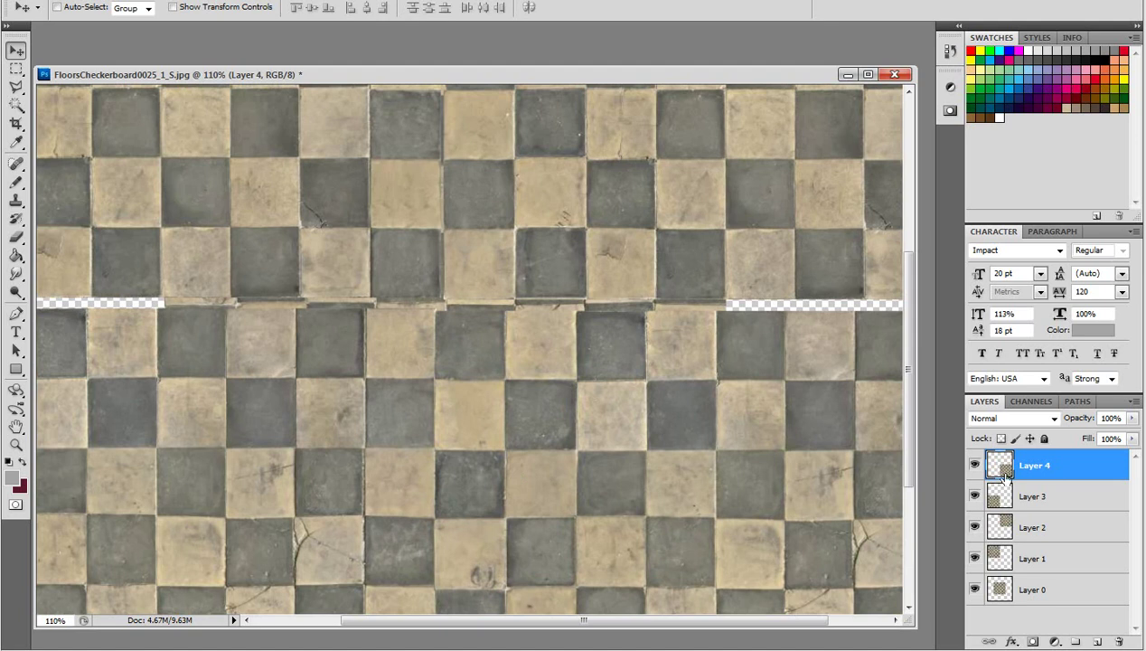
Nudge Layer 4 right one pixel and Layer 2 down and left two pixels each
{"action": "key", "text": "Right"}
{"action": "key", "text": "Right"}
{"action": "key", "text": "Right"}
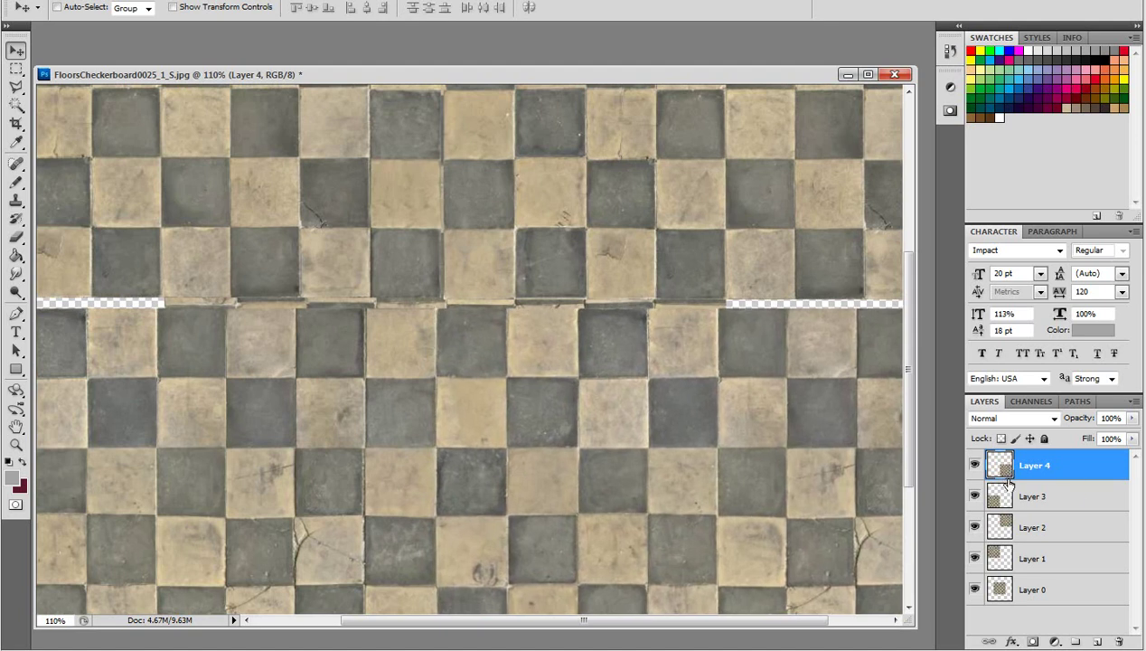
{"action": "left_click", "coordinate": [1004, 497]}
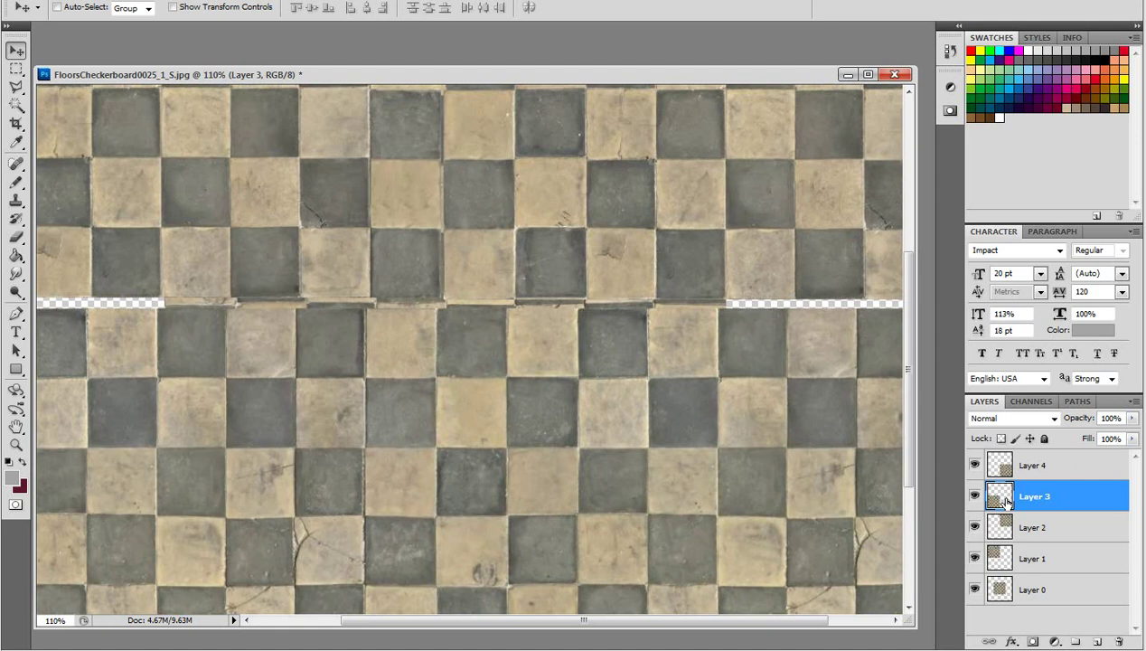
{"action": "left_click", "coordinate": [1005, 529]}
{"action": "key", "text": "Down"}
{"action": "key", "text": "Down"}
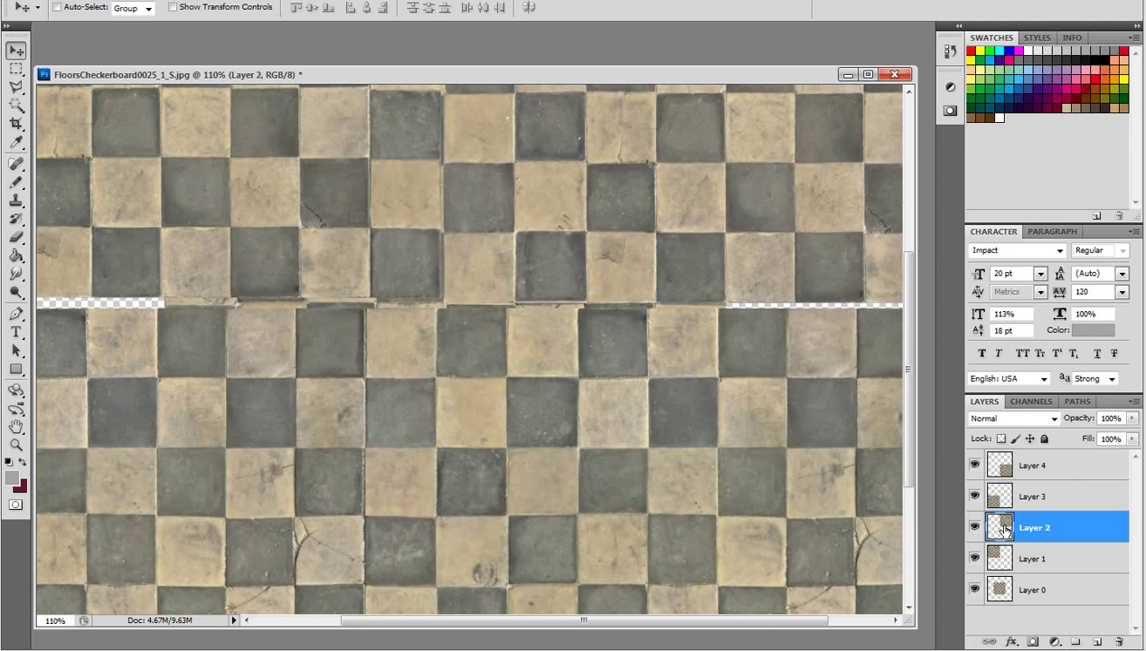
{"action": "key", "text": "Down"}
{"action": "key", "text": "Down"}
{"action": "key", "text": "Down"}
{"action": "key", "text": "Down"}
{"action": "key", "text": "Down"}
{"action": "key", "text": "Left"}
{"action": "key", "text": "Left"}
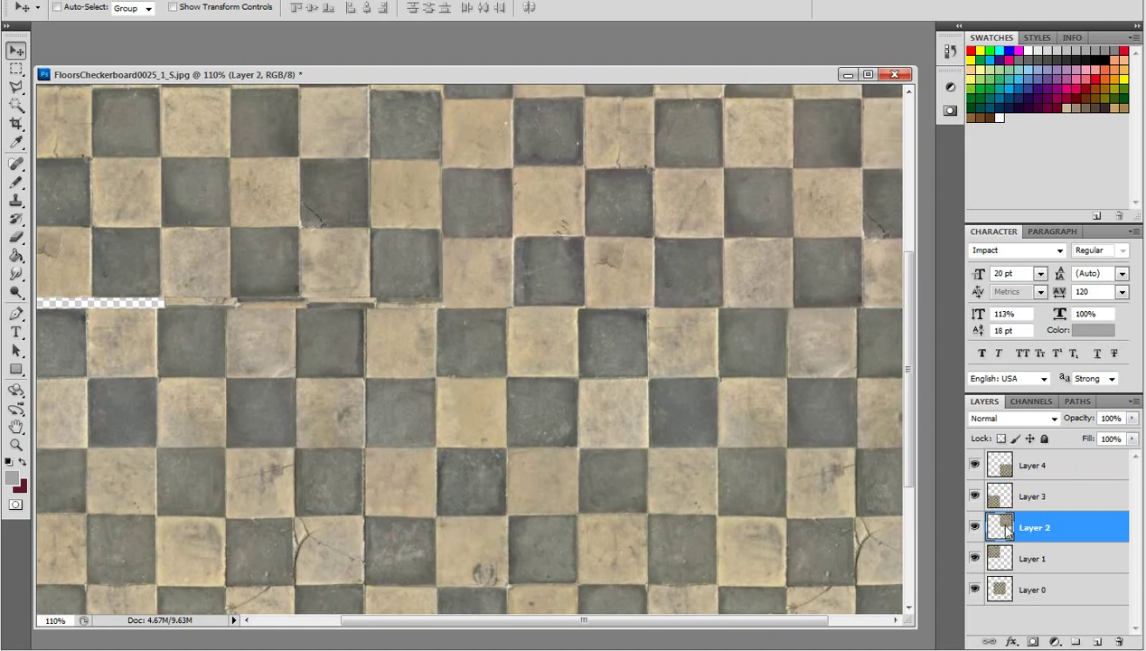
{"action": "key", "text": "Left"}
{"action": "key", "text": "Left"}
{"action": "key", "text": "Left"}
{"action": "key", "text": "Left"}
{"action": "key", "text": "Left"}
{"action": "key", "text": "Left"}
{"action": "key", "text": "Left"}
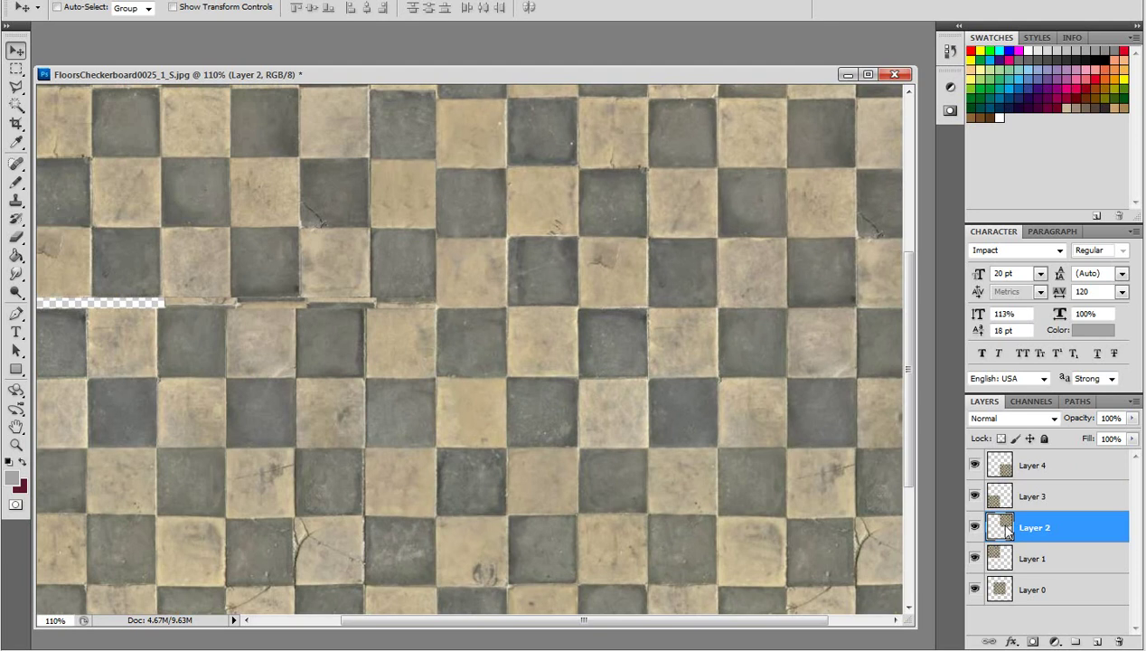
Nudge Layer 1 down three pixels, then make the top Layer 4 active
{"action": "left_click", "coordinate": [1001, 560]}
{"action": "key", "text": "Down"}
{"action": "key", "text": "Down"}
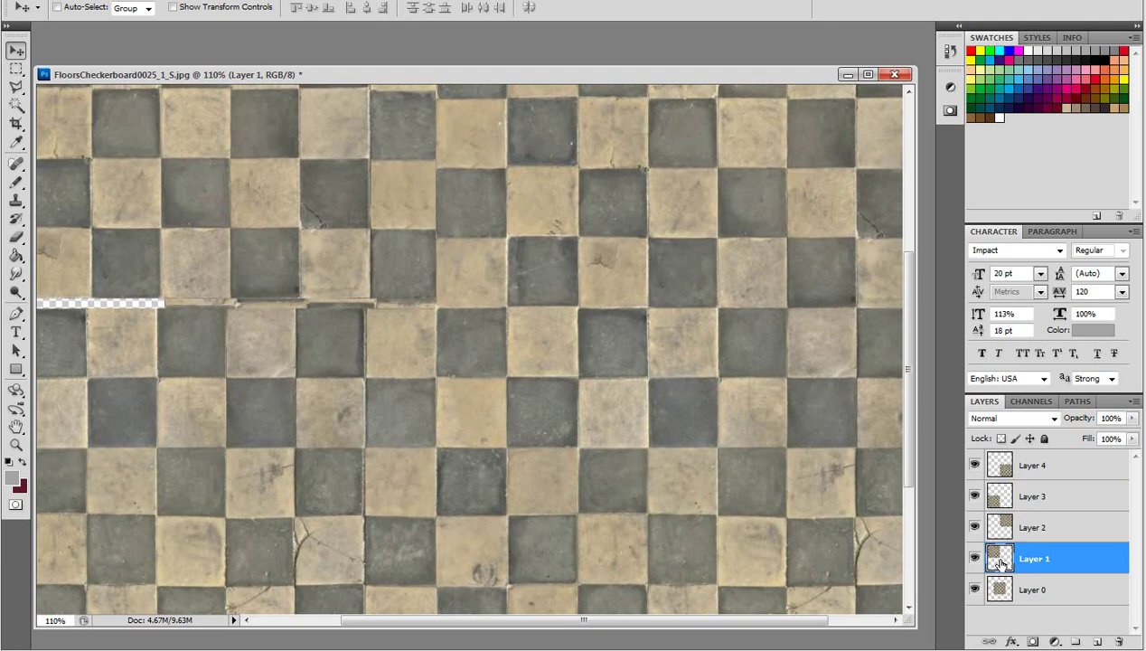
{"action": "key", "text": "Down"}
{"action": "key", "text": "Down"}
{"action": "key", "text": "Down"}
{"action": "key", "text": "Down"}
{"action": "key", "text": "Down"}
{"action": "key", "text": "Down"}
{"action": "key", "text": "Down"}
{"action": "key", "text": "Down"}
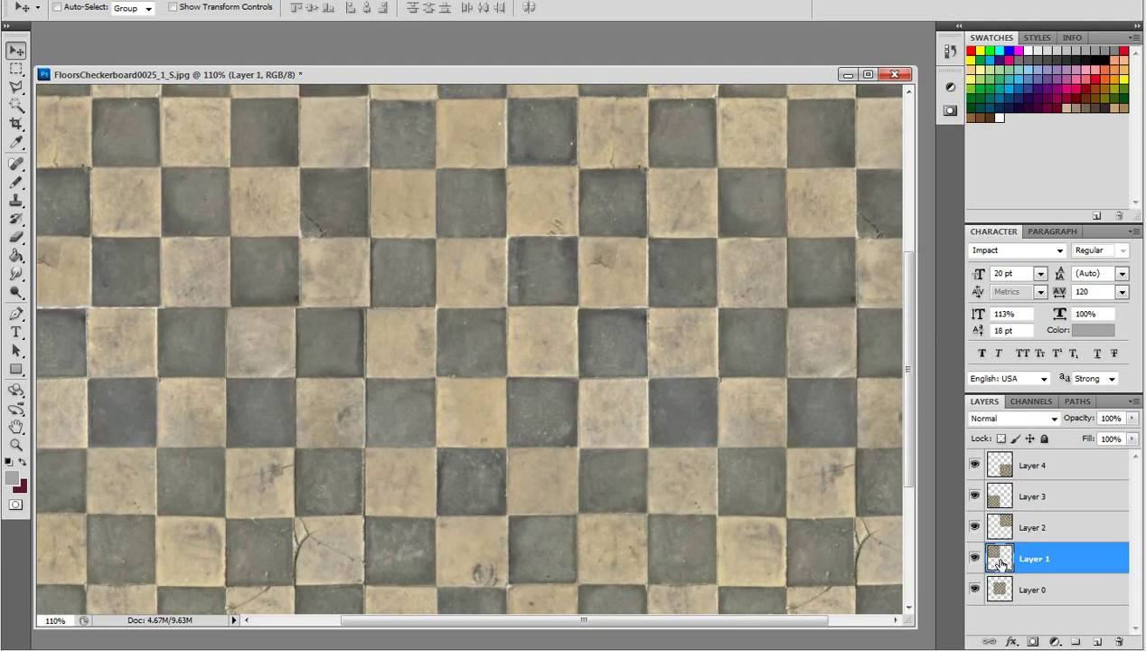
{"action": "key", "text": "Down"}
{"action": "key", "text": "Down"}
{"action": "left_click", "coordinate": [1000, 588]}
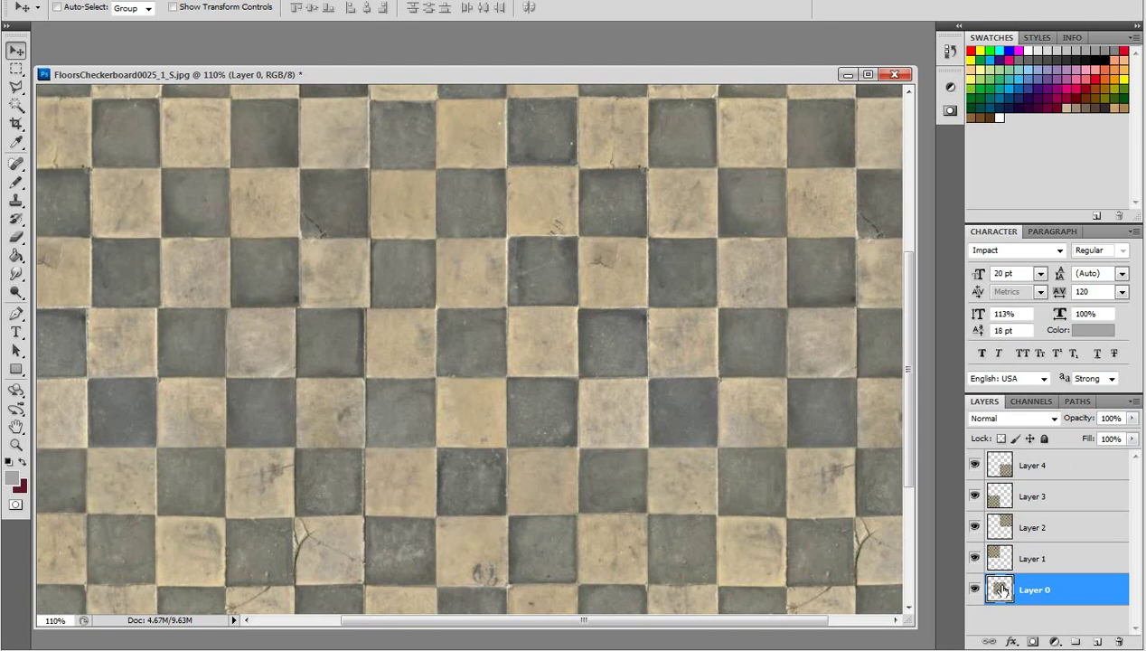
{"action": "left_click", "coordinate": [1002, 532]}
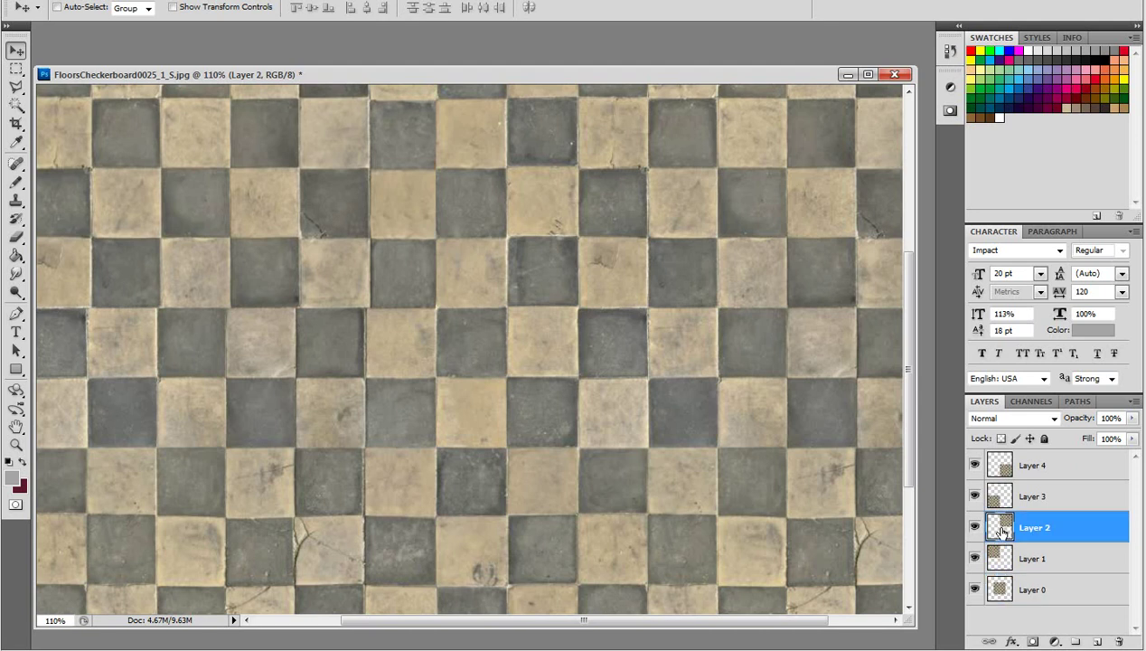
{"action": "scroll", "coordinate": [520, 409], "scroll_direction": "down", "scroll_amount": 2}
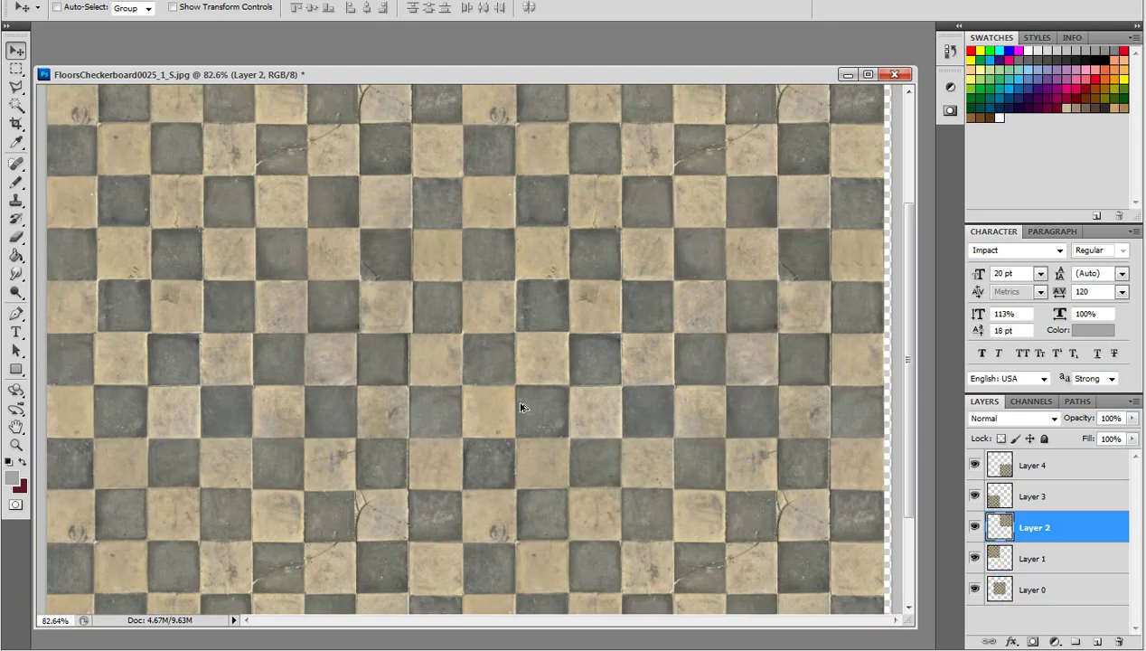
{"action": "scroll", "coordinate": [520, 409], "scroll_direction": "down", "scroll_amount": 1}
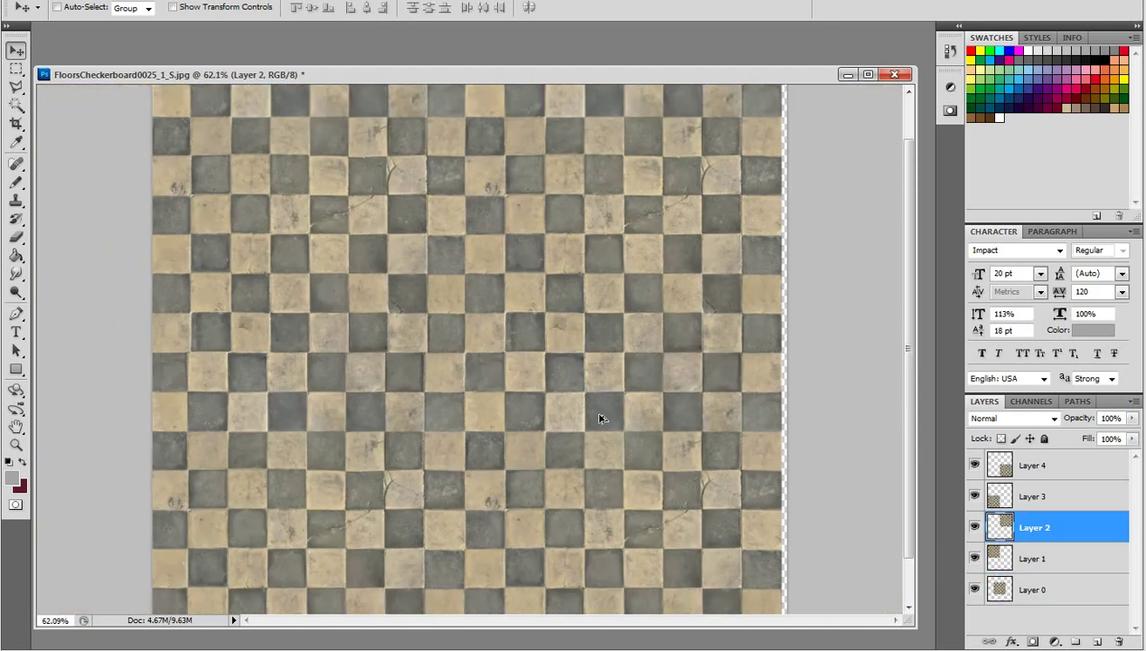
{"action": "left_click", "coordinate": [1001, 465]}
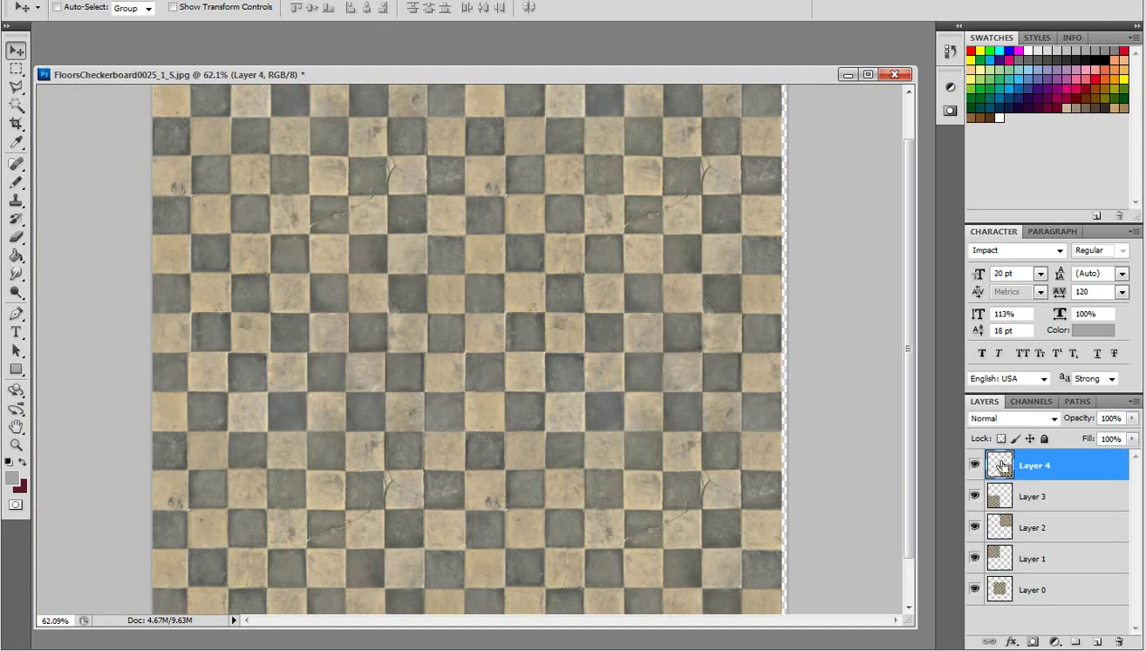
Merge the tile layers into one Layer 0 and nudge it to cover the right-edge strip
{"action": "key", "text": "ctrl+e"}
{"action": "key", "text": "ctrl+e"}
{"action": "key", "text": "ctrl+e"}
{"action": "key", "text": "ctrl+e"}
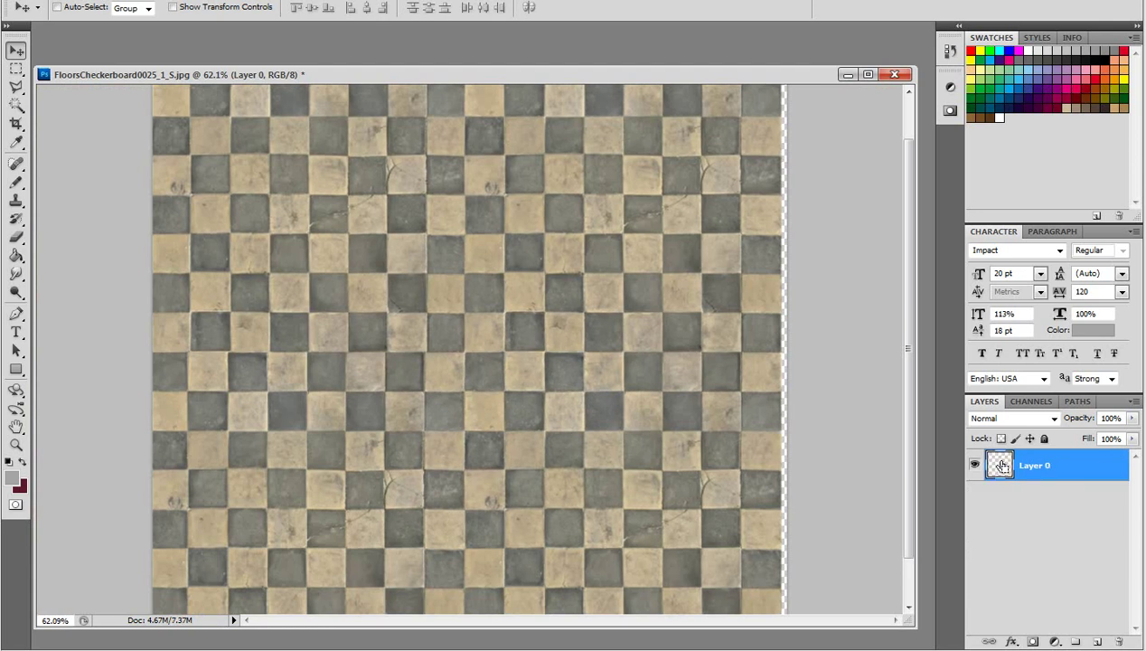
{"action": "left_click_drag", "start_coordinate": [658, 473], "coordinate": [662, 471]}
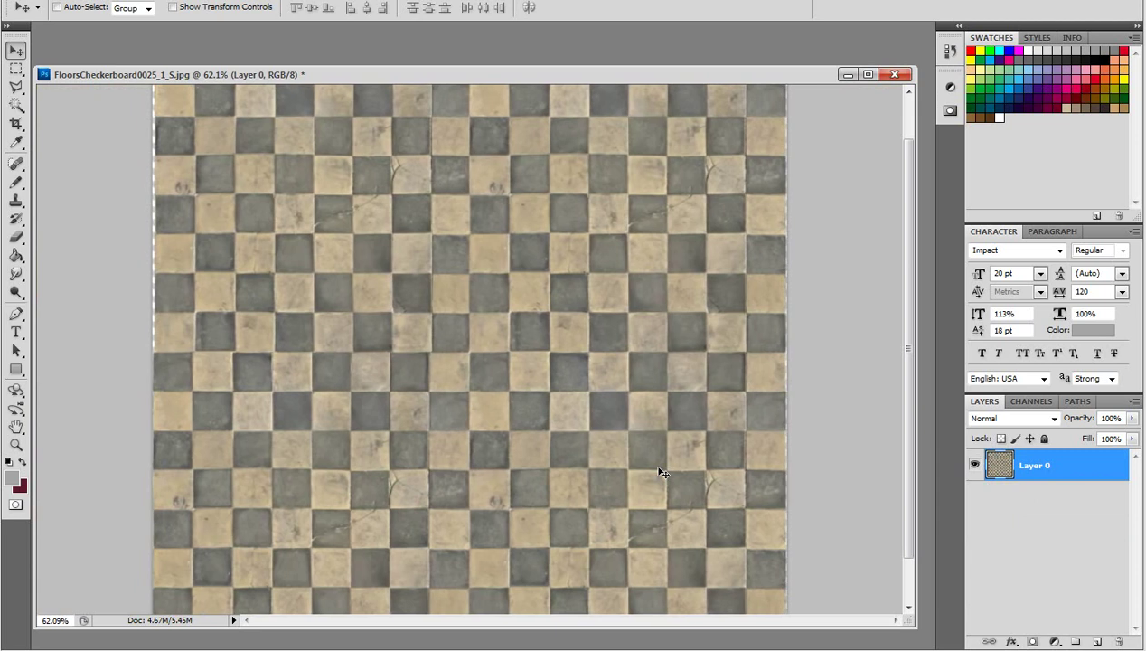
{"action": "key", "text": "Left"}
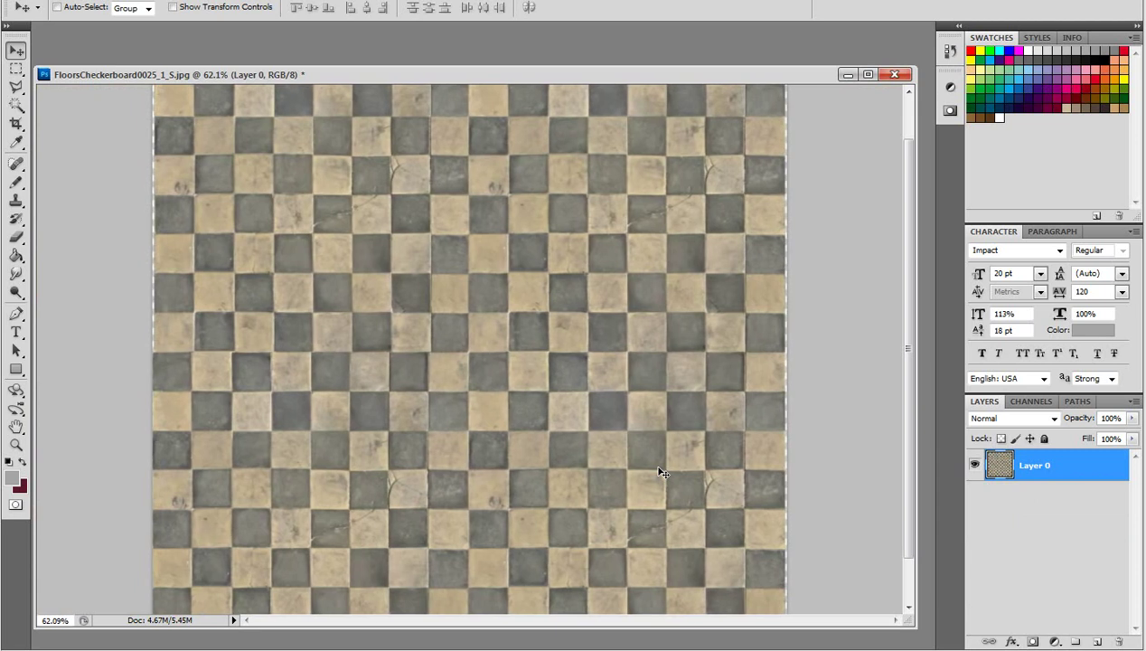
{"action": "scroll", "coordinate": [661, 472], "scroll_direction": "down", "scroll_amount": 2}
{"action": "scroll", "coordinate": [661, 472], "scroll_direction": "down", "scroll_amount": 3}
{"action": "scroll", "coordinate": [660, 471], "scroll_direction": "up", "scroll_amount": 1}
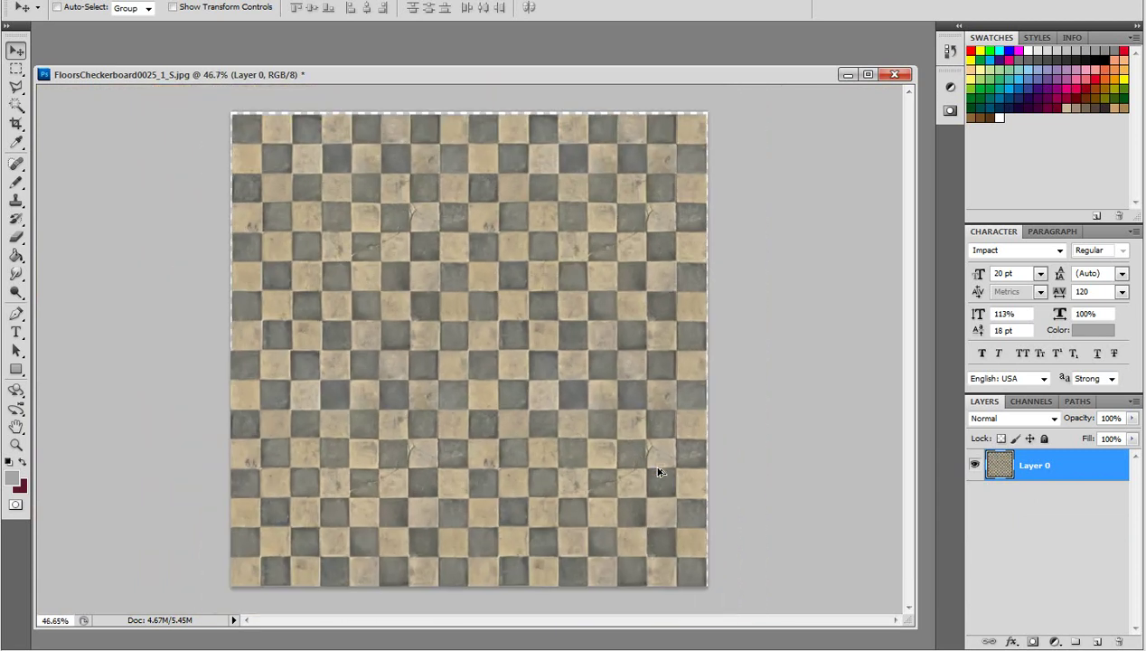
{"action": "left_click_drag", "start_coordinate": [659, 471], "coordinate": [659, 476]}
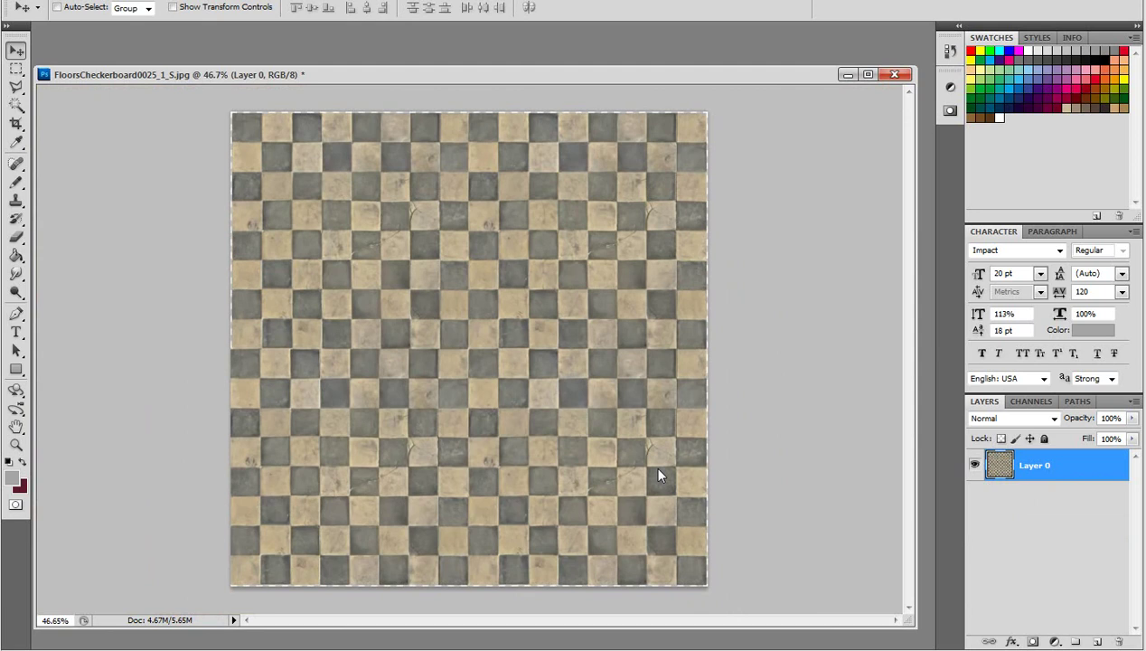
Select the Clone Stamp tool with a 60 px brush at 27% hardness
{"action": "left_click", "coordinate": [16, 200]}
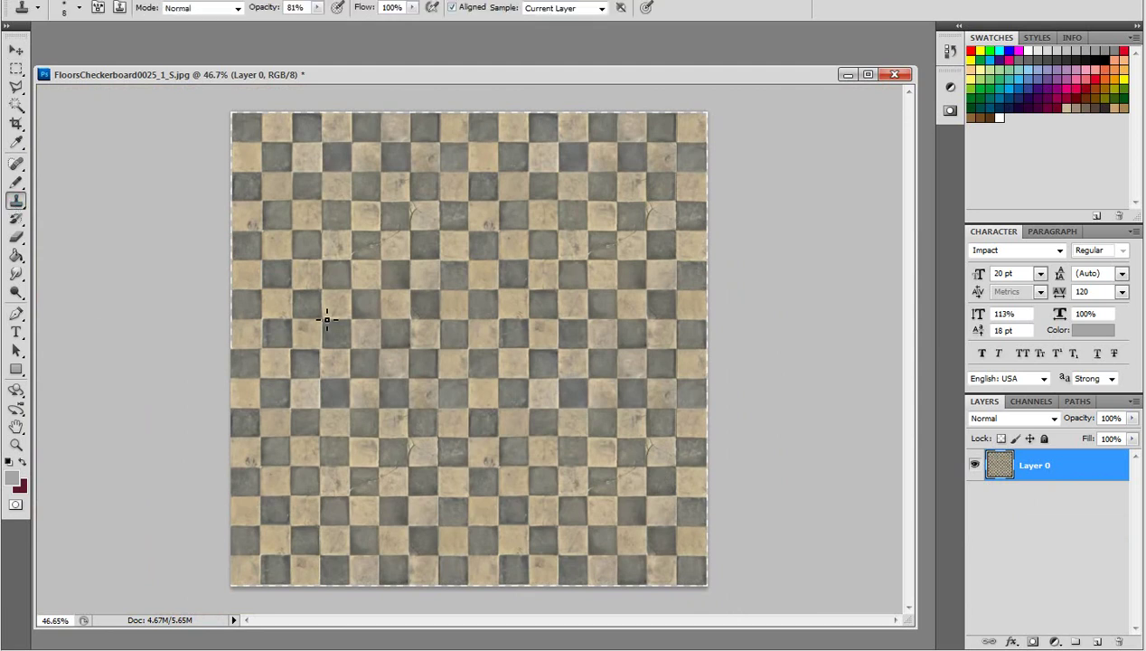
{"action": "right_click", "coordinate": [327, 318]}
{"action": "left_click", "coordinate": [387, 345]}
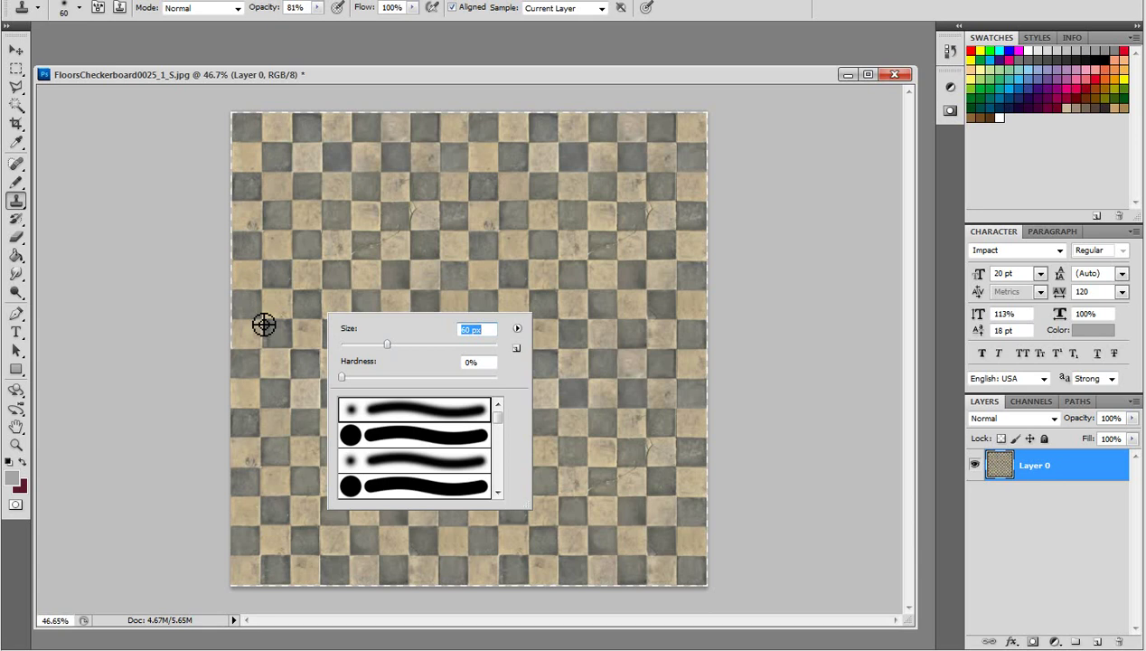
{"action": "left_click", "coordinate": [264, 325], "text": "alt"}
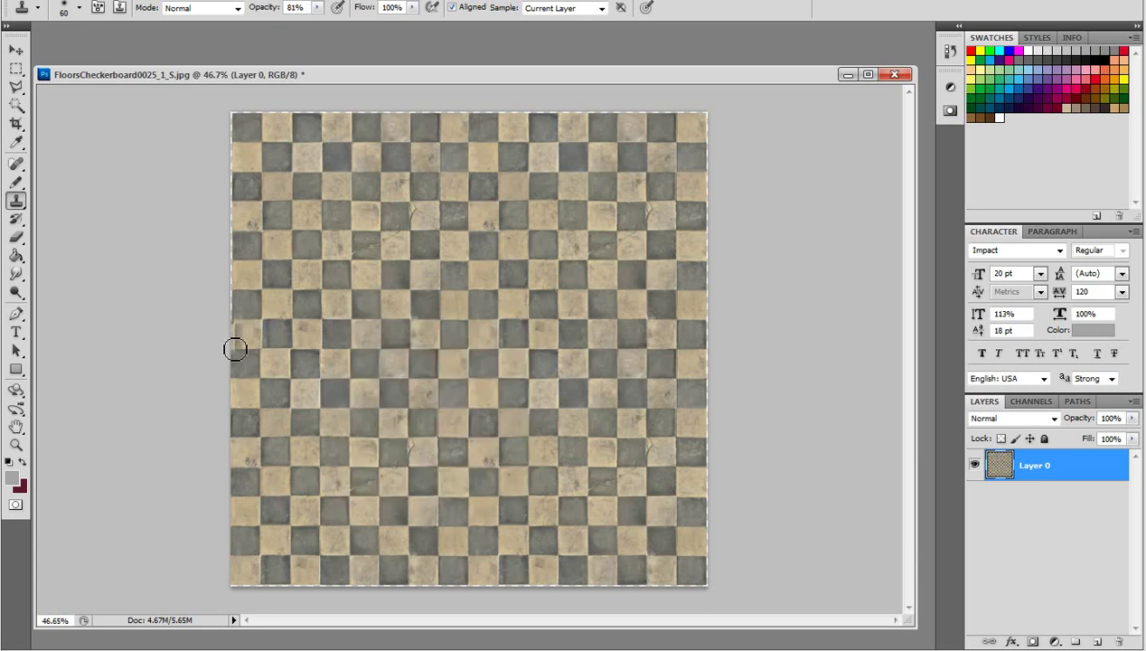
{"action": "scroll", "coordinate": [220, 336], "scroll_direction": "up", "scroll_amount": 1}
{"action": "scroll", "coordinate": [219, 336], "scroll_direction": "up", "scroll_amount": 1}
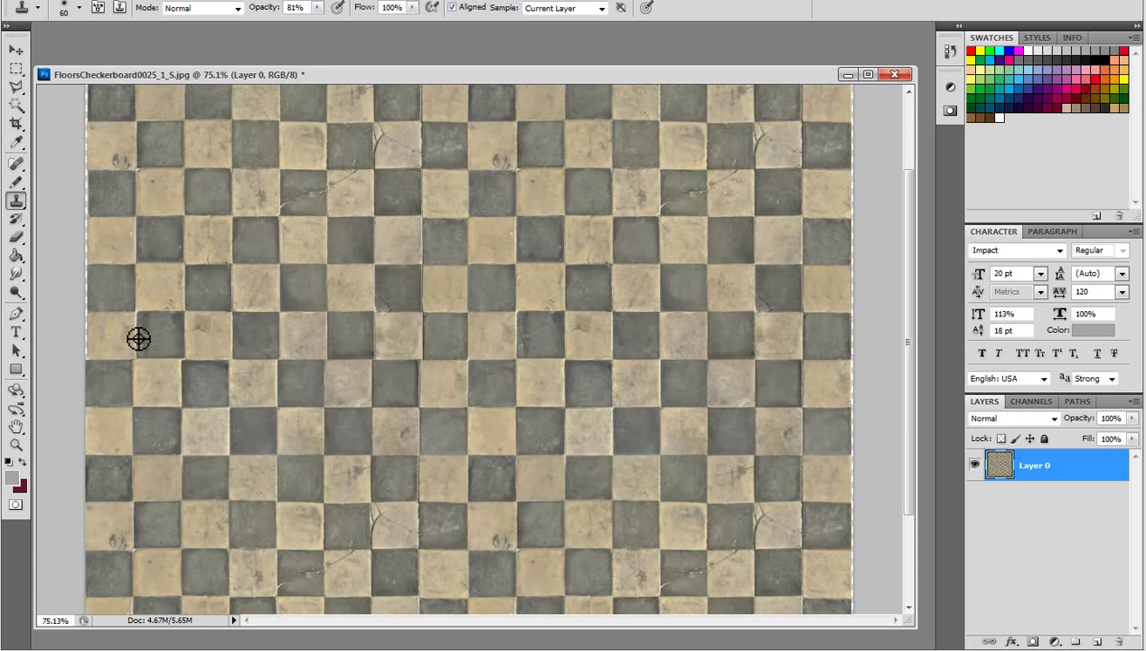
{"action": "scroll", "coordinate": [138, 338], "scroll_direction": "up", "scroll_amount": 1}
{"action": "left_click_drag", "start_coordinate": [89, 328], "coordinate": [123, 331]}
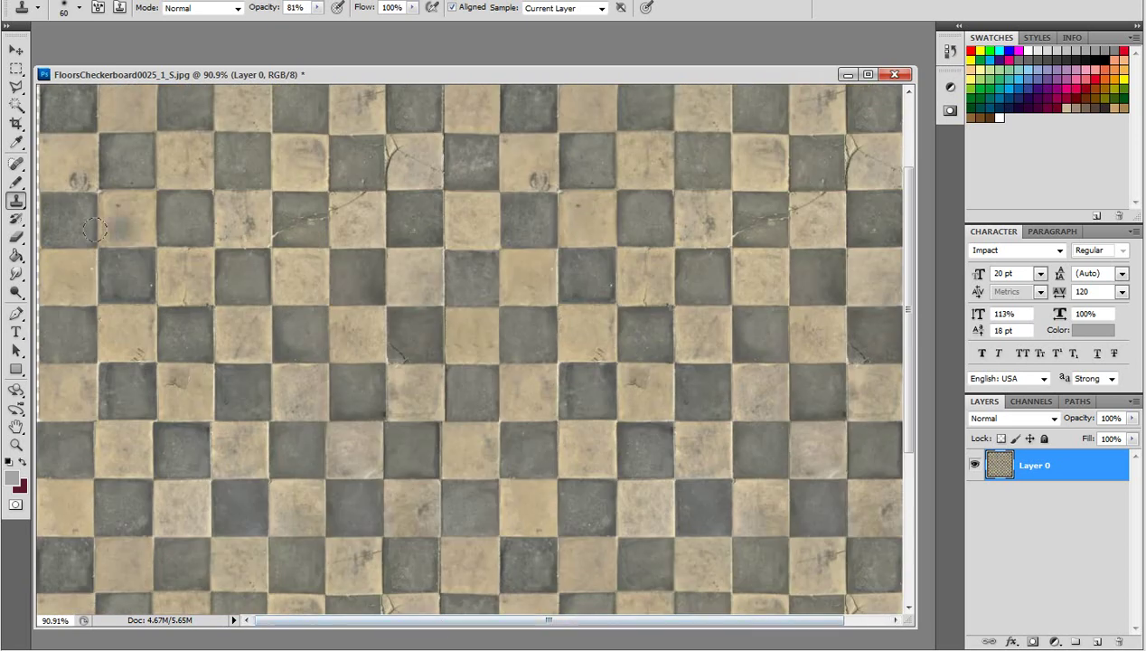
{"action": "right_click", "coordinate": [96, 265]}
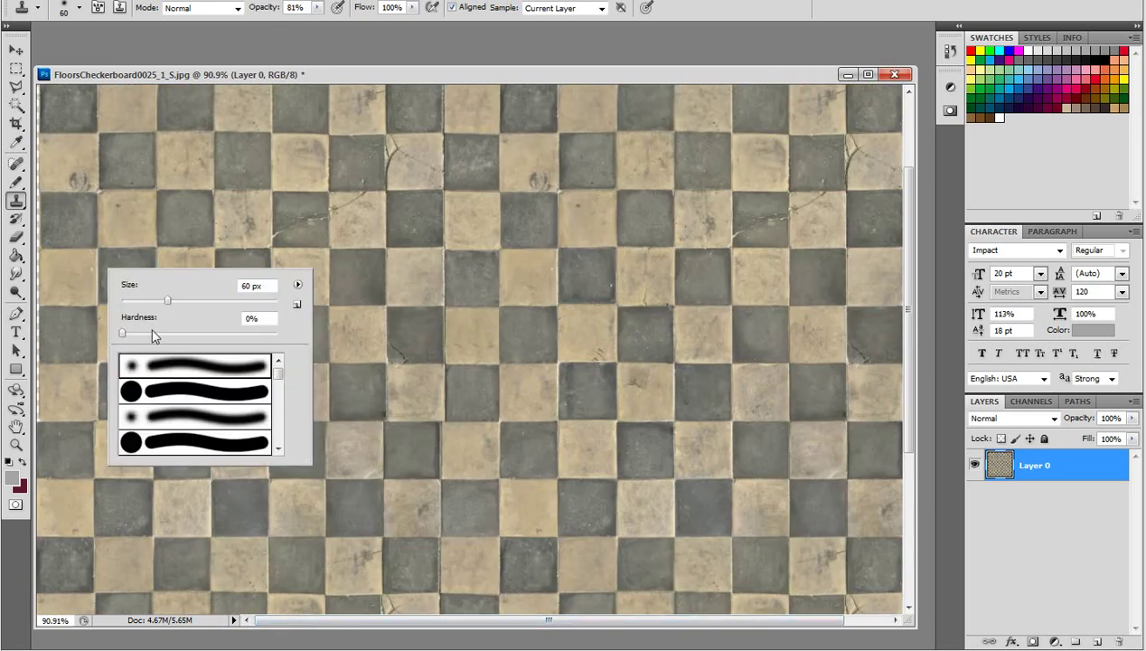
{"action": "left_click_drag", "start_coordinate": [123, 332], "coordinate": [164, 333]}
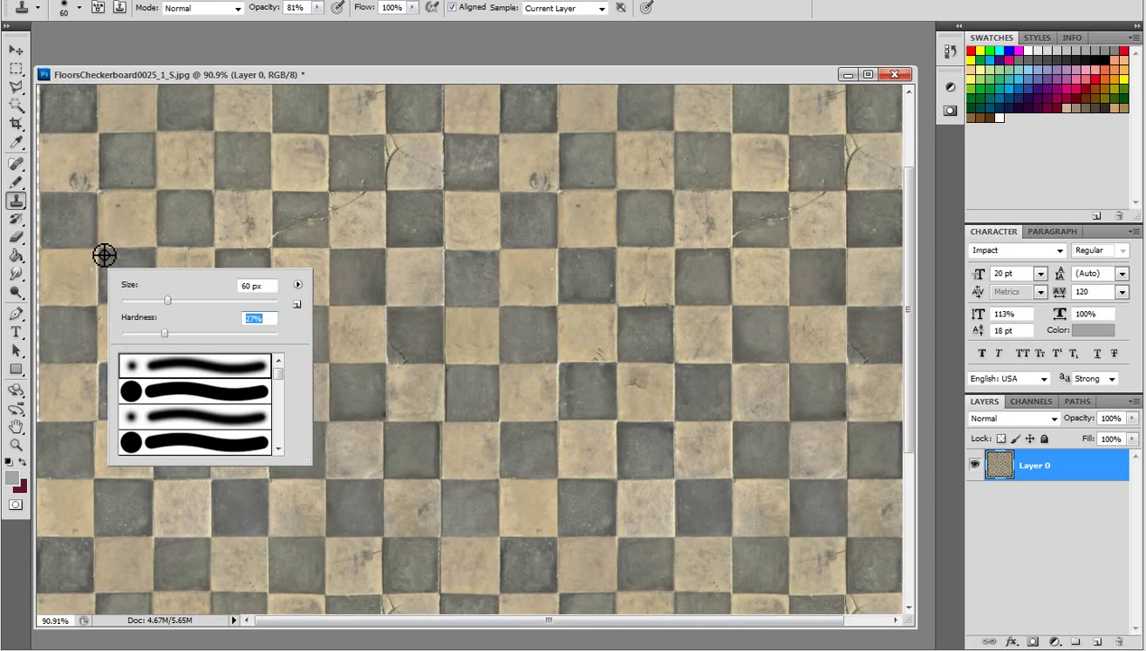
{"action": "key", "text": "Return"}
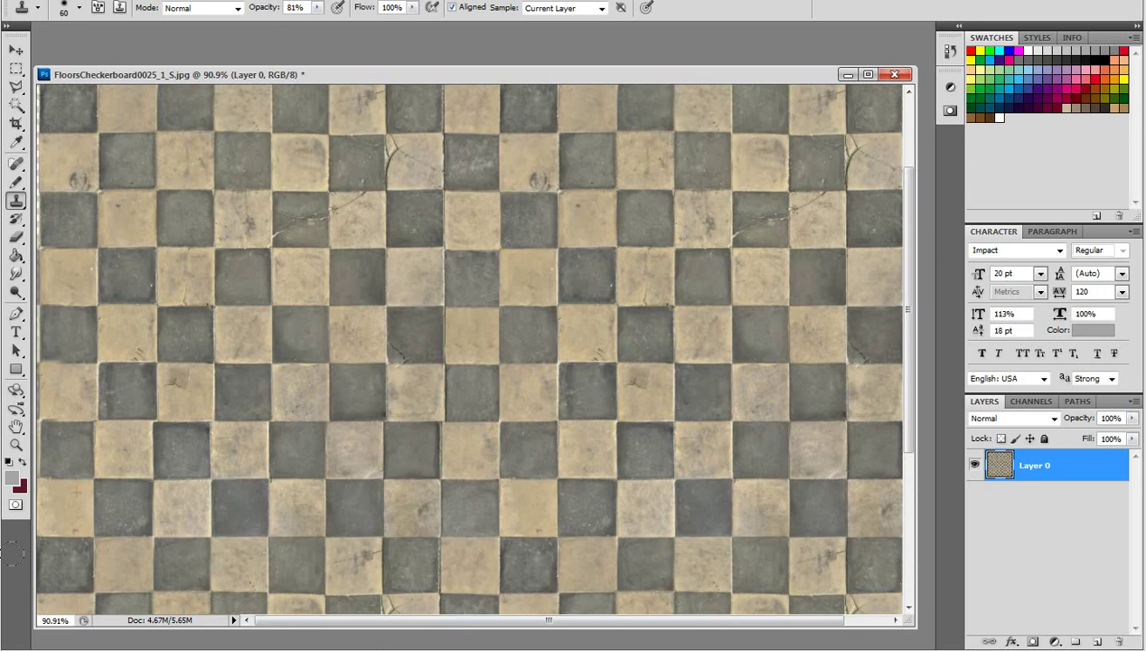
{"action": "scroll", "coordinate": [210, 392], "scroll_direction": "down", "scroll_amount": 2}
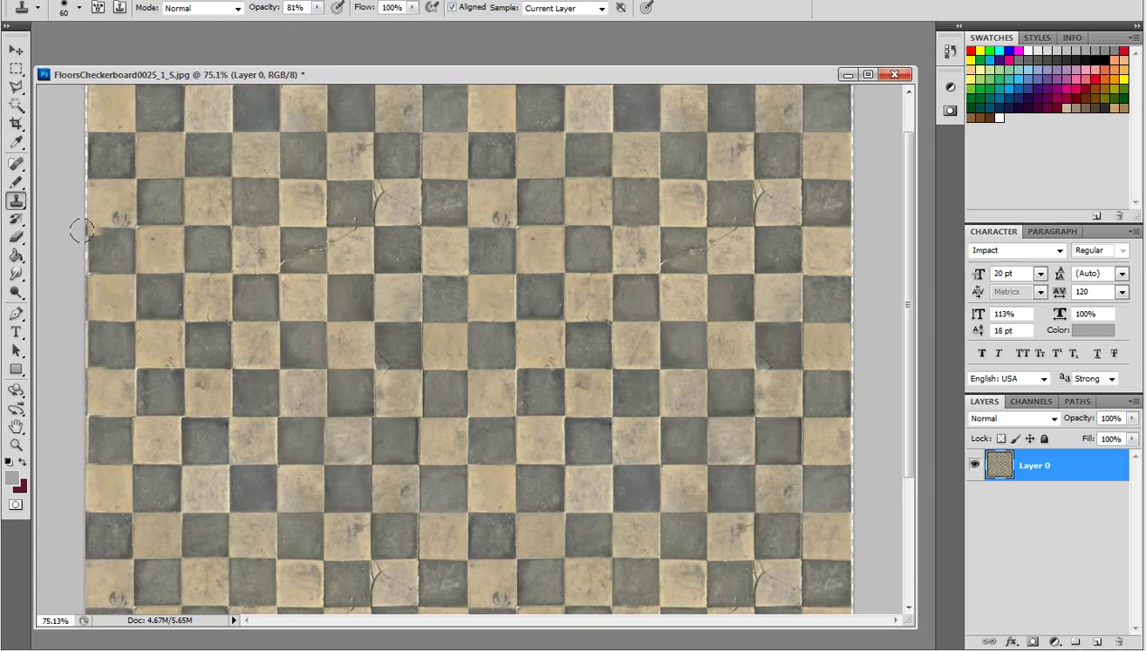
Clone over the left-edge seam and sample a new source near the top-left corner
{"action": "left_click_drag", "start_coordinate": [80, 226], "coordinate": [81, 56]}
{"action": "scroll", "coordinate": [88, 111], "scroll_direction": "up", "scroll_amount": 2}
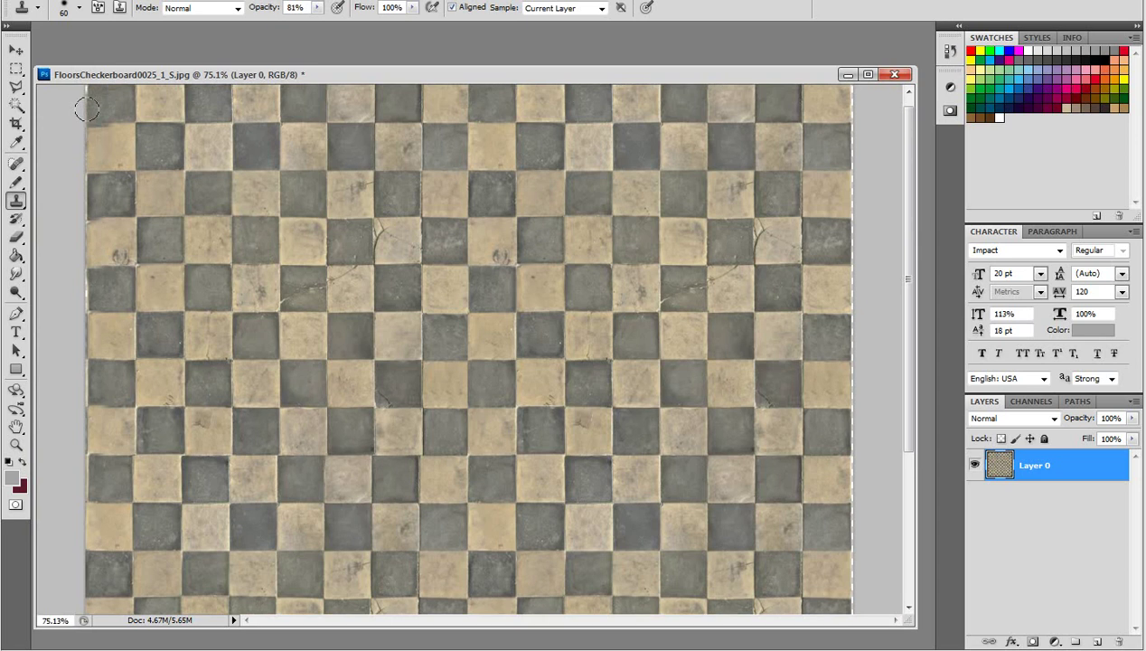
{"action": "left_click", "coordinate": [134, 133], "text": "alt"}
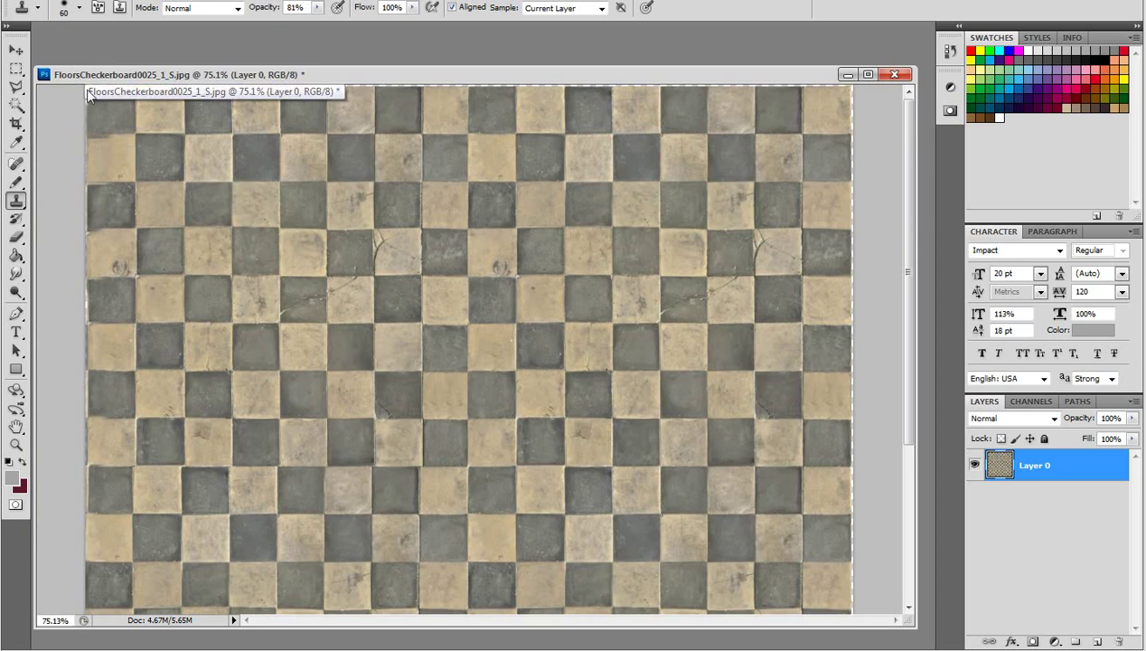
{"action": "left_click_drag", "start_coordinate": [131, 78], "coordinate": [140, 41]}
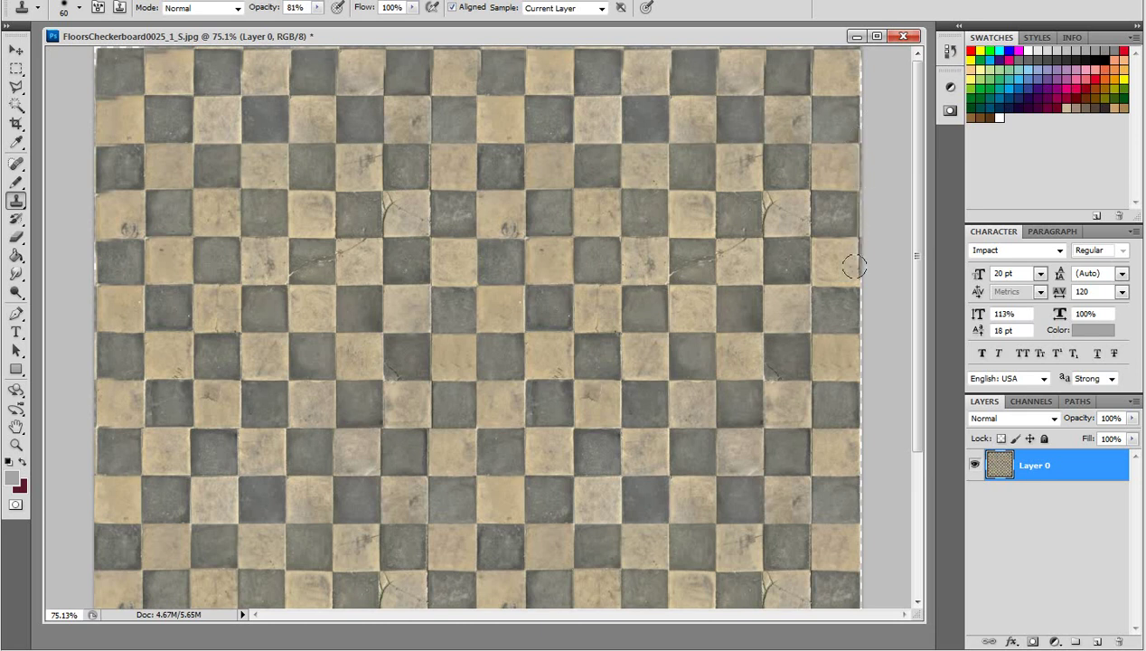
Paint out the light seams down the right edge and along the bottom edge
{"action": "left_click_drag", "start_coordinate": [867, 478], "coordinate": [860, 603]}
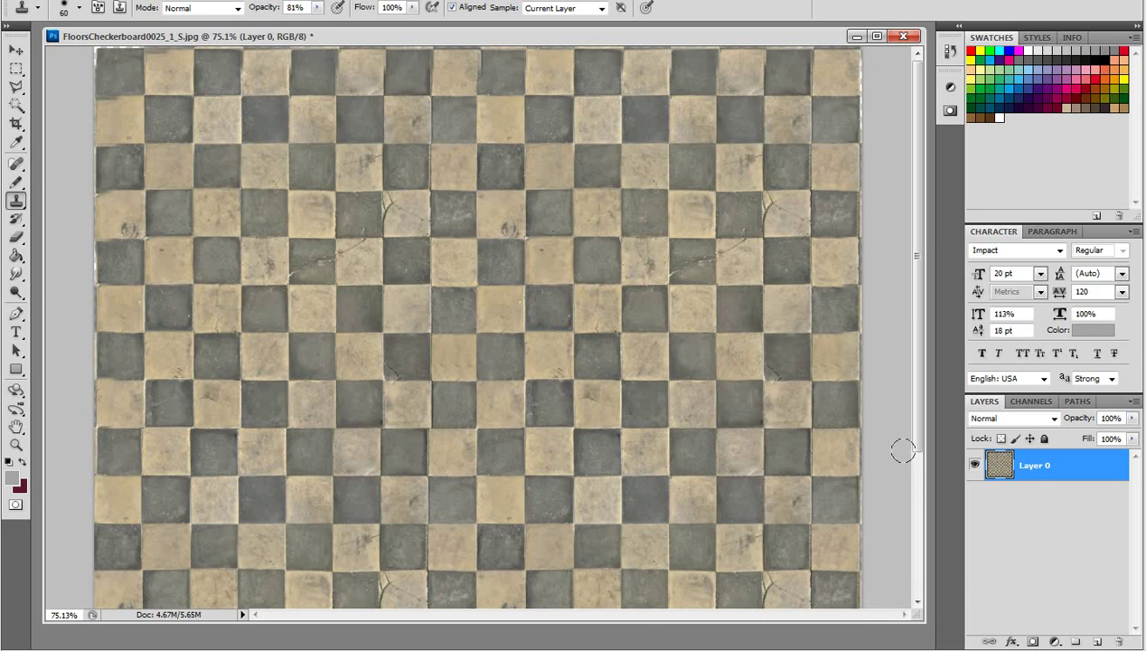
{"action": "scroll", "coordinate": [903, 450], "scroll_direction": "down", "scroll_amount": 3}
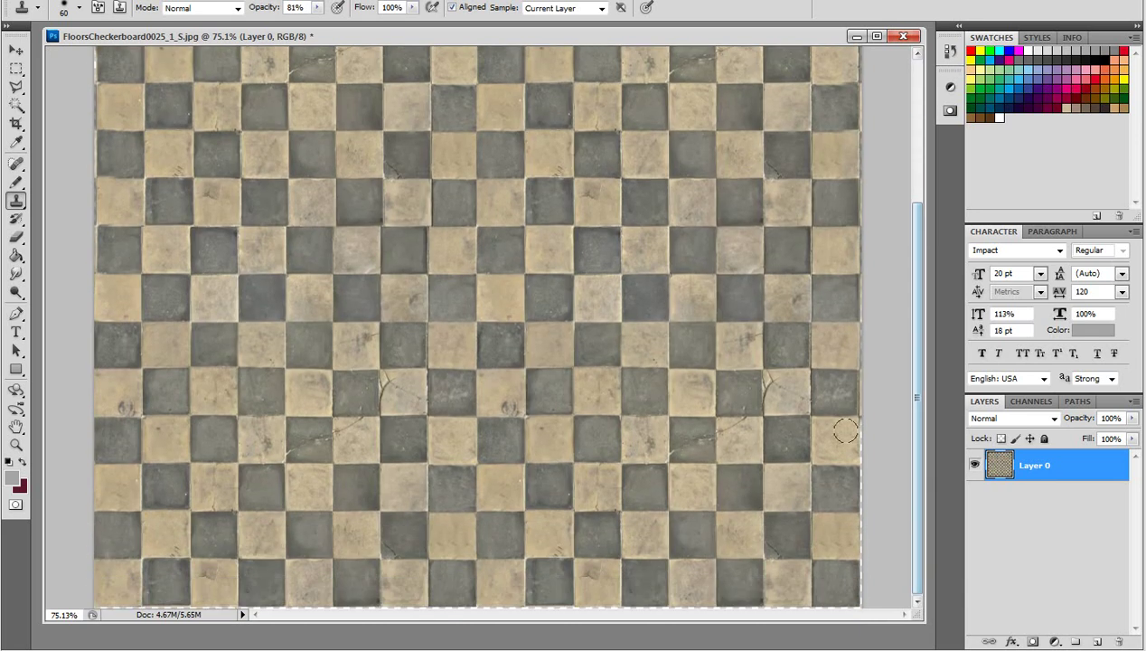
{"action": "left_click_drag", "start_coordinate": [852, 368], "coordinate": [851, 605]}
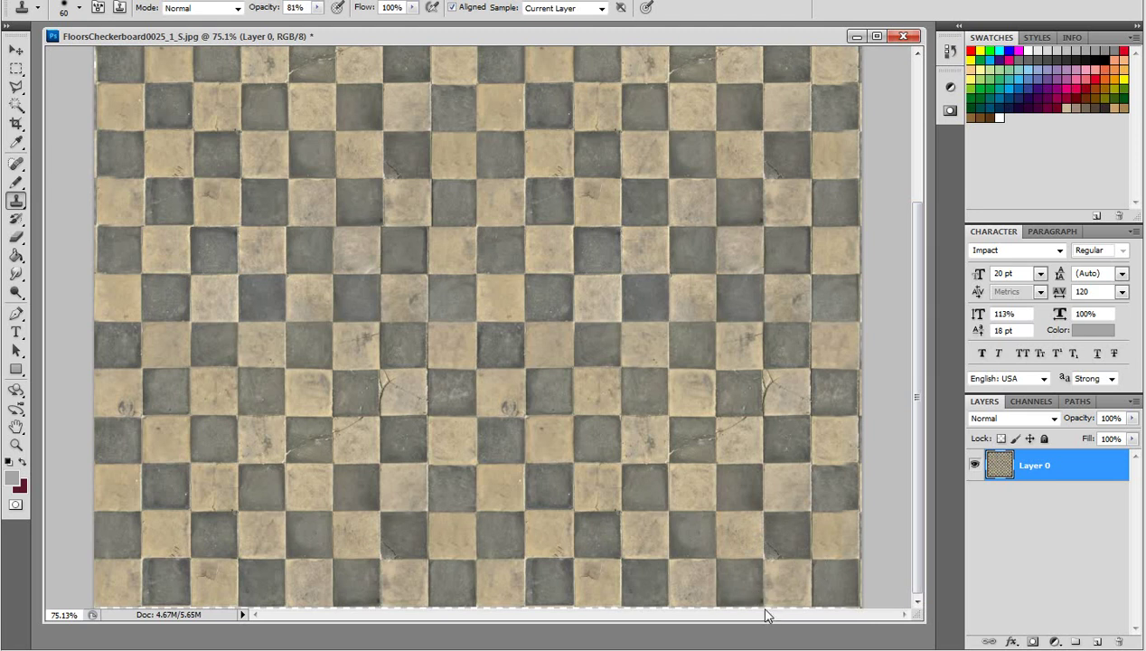
{"action": "mouse_move", "coordinate": [758, 604]}
{"action": "left_mouse_down"}
{"action": "mouse_move", "coordinate": [557, 612]}
{"action": "mouse_move", "coordinate": [84, 586]}
{"action": "mouse_move", "coordinate": [145, 604]}
{"action": "left_mouse_up"}
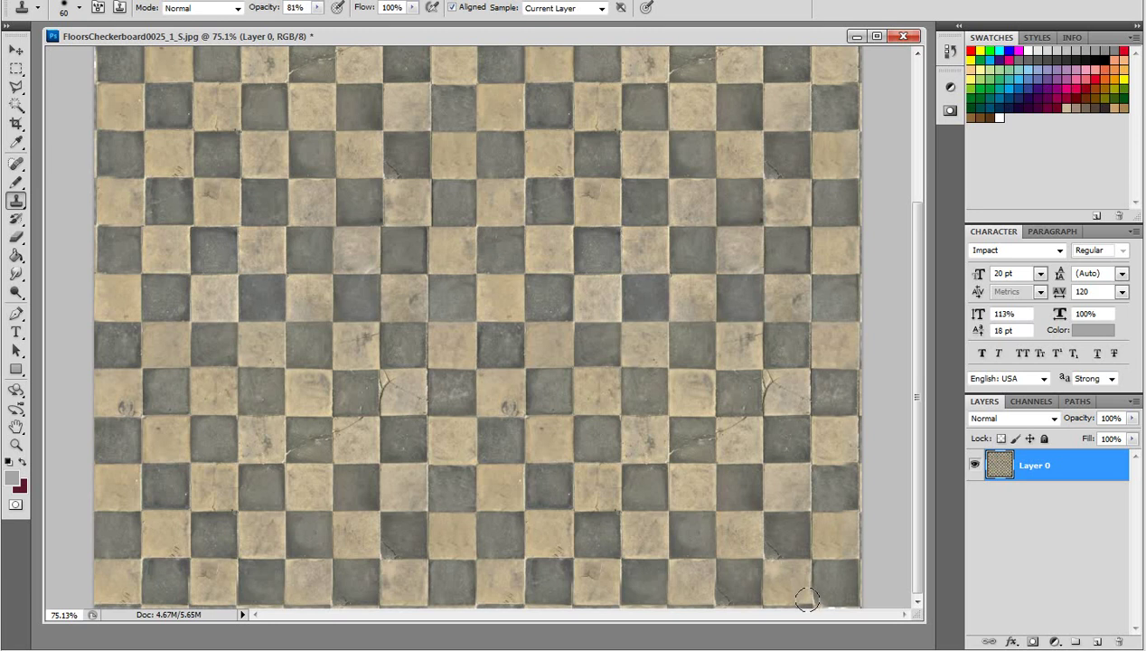
{"action": "left_click_drag", "start_coordinate": [805, 601], "coordinate": [854, 601]}
{"action": "scroll", "coordinate": [793, 518], "scroll_direction": "down", "scroll_amount": 3}
{"action": "scroll", "coordinate": [605, 416], "scroll_direction": "down", "scroll_amount": 1}
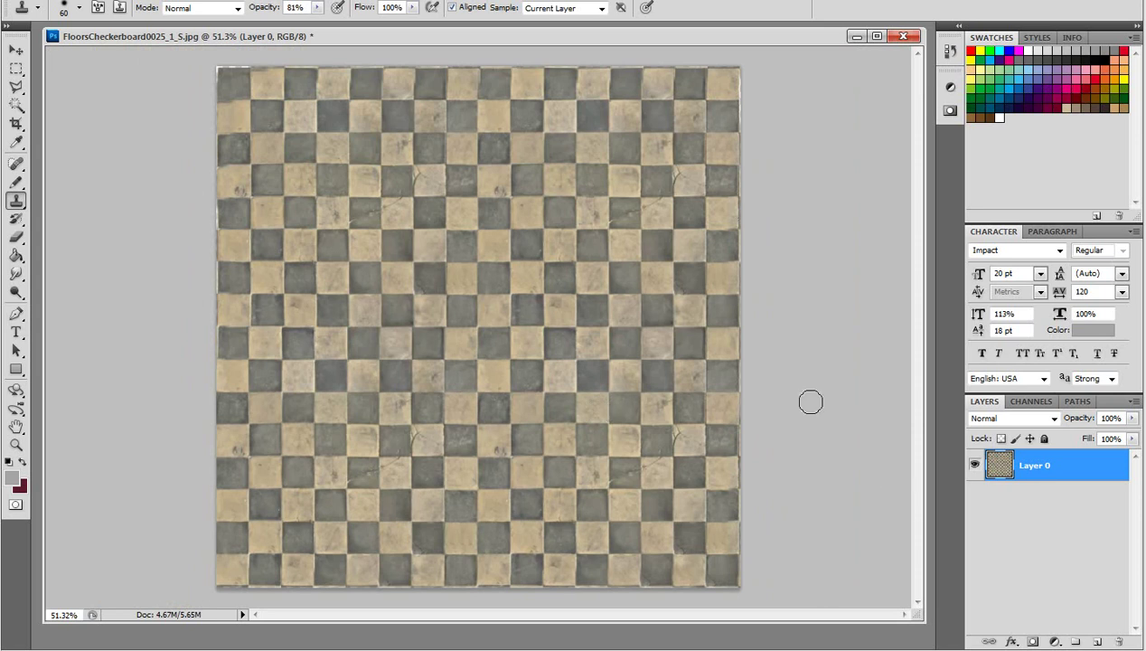
Add an empty Layer 1, then select Layer 0, grouping it and undoing the group
{"action": "left_click", "coordinate": [1096, 641]}
{"action": "left_click", "coordinate": [1005, 499]}
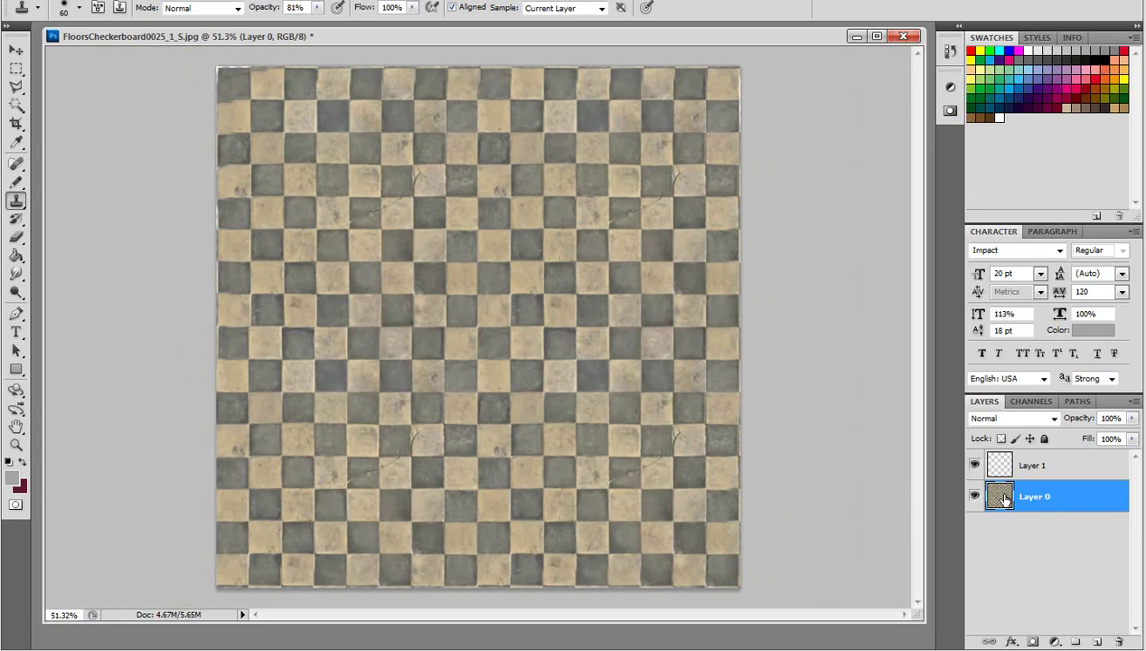
{"action": "key", "text": "ctrl+g"}
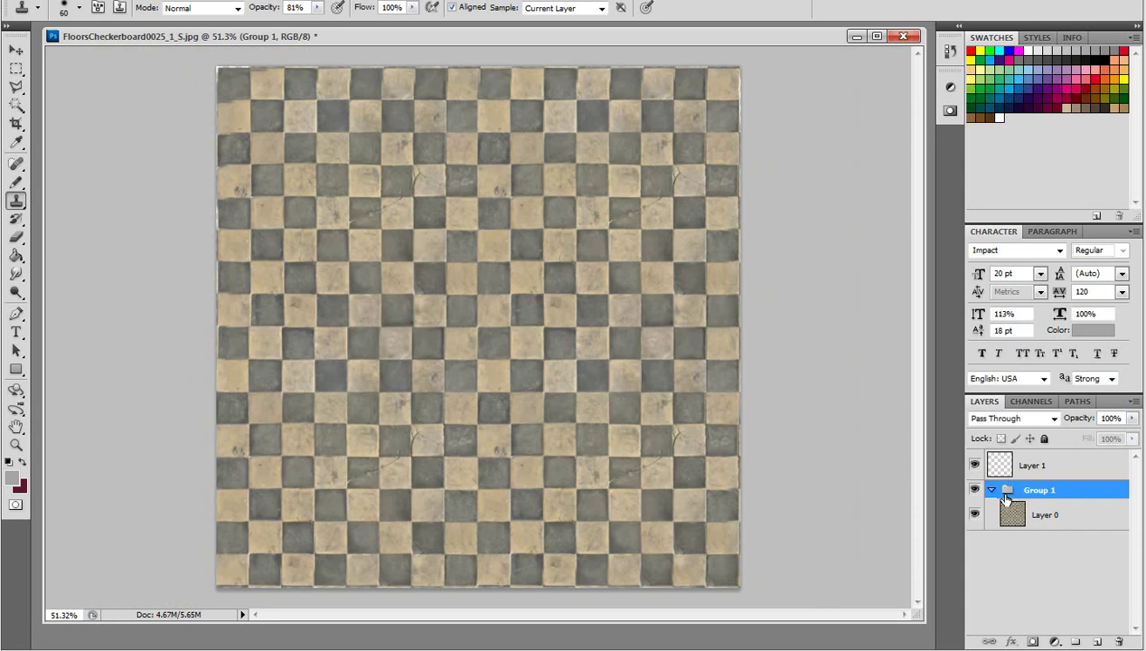
{"action": "key", "text": "ctrl+z"}
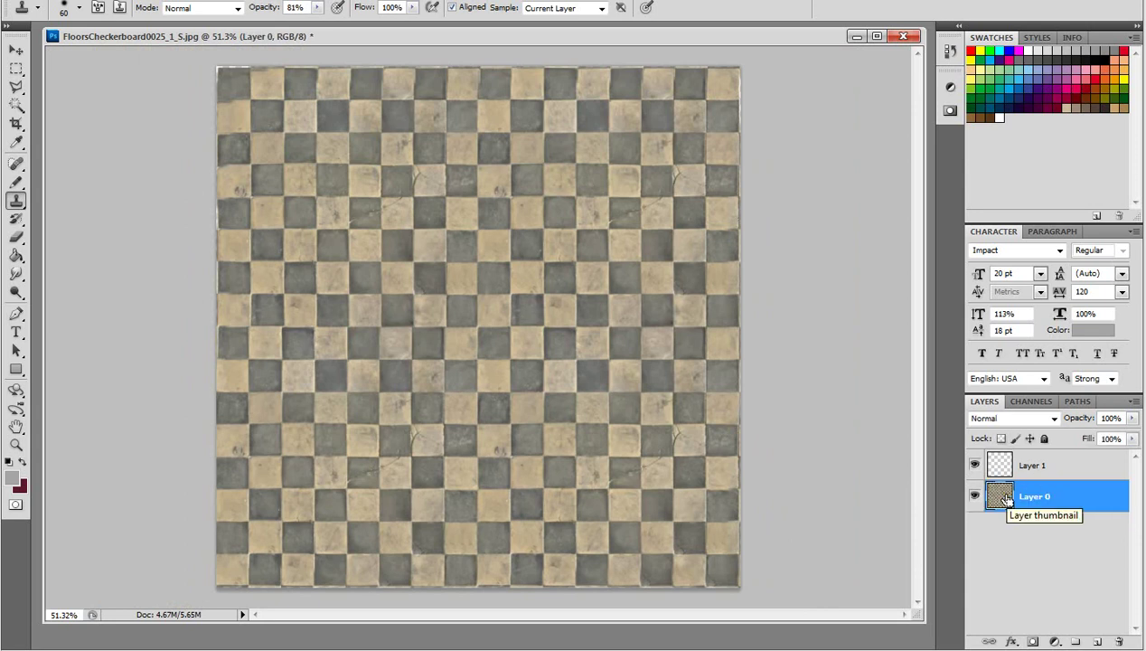
Duplicate Layer 0 and set the copy's blend mode to Darker Color
{"action": "key", "text": "ctrl+j"}
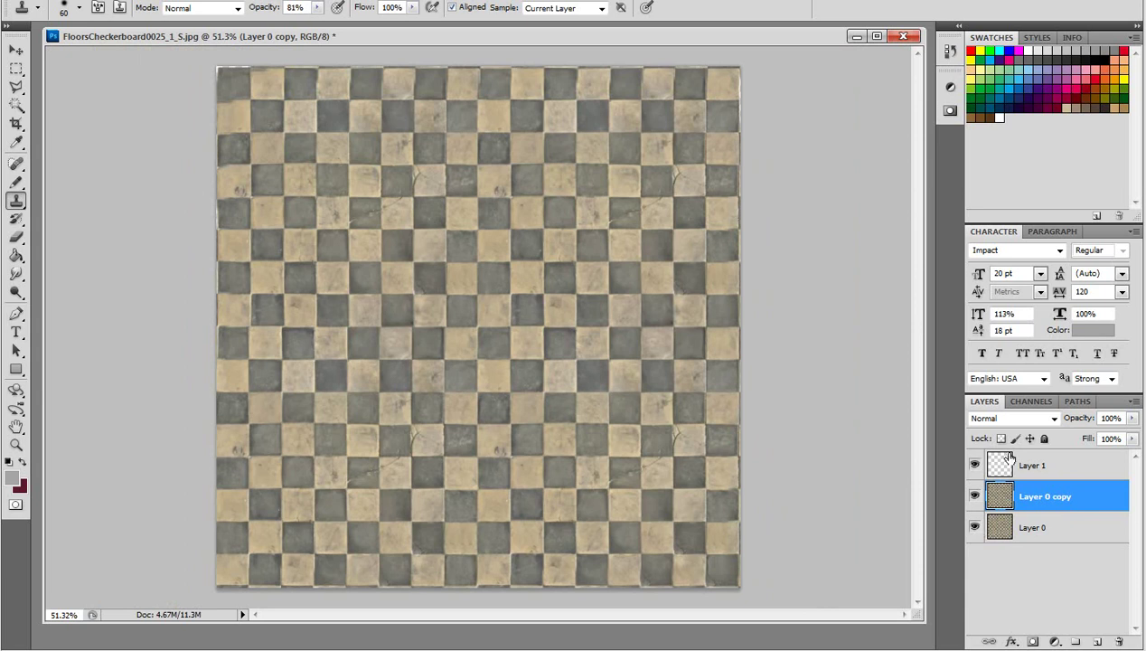
{"action": "left_click", "coordinate": [1010, 418]}
{"action": "key", "text": "Down"}
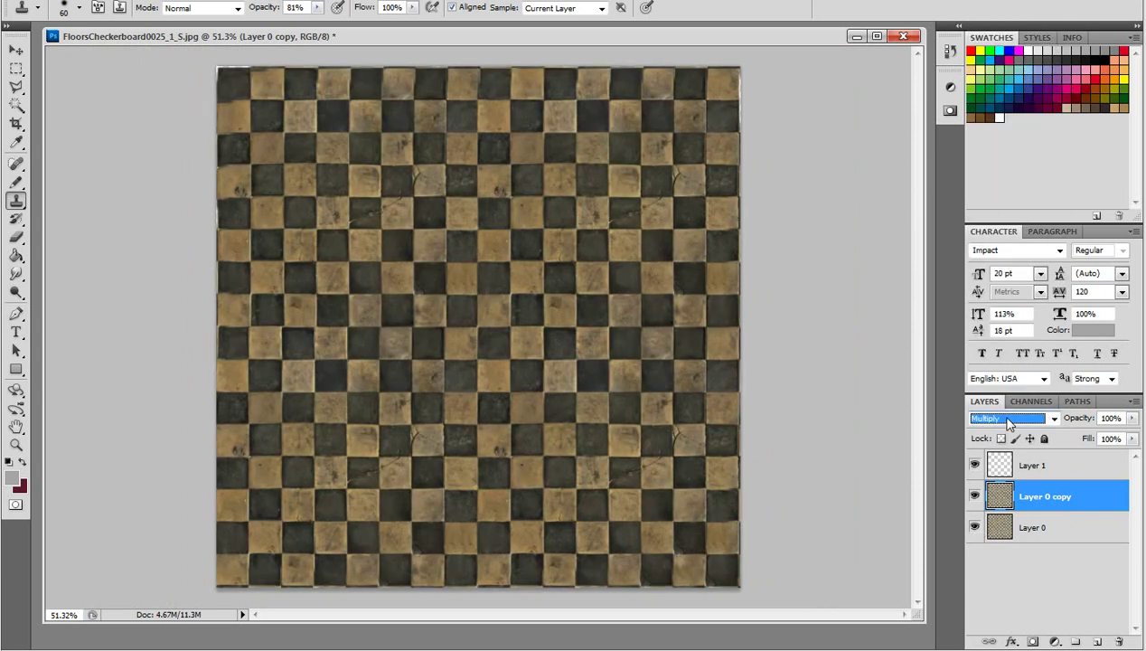
{"action": "key", "text": "Down"}
{"action": "key", "text": "Down"}
{"action": "key", "text": "Down"}
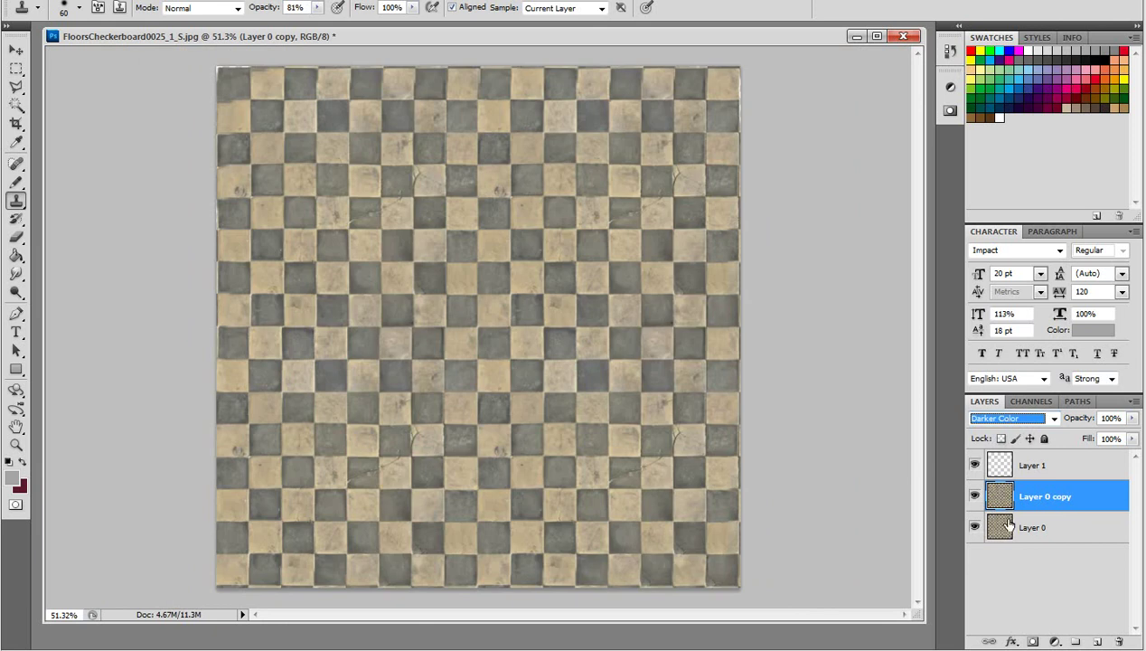
{"action": "left_click", "coordinate": [1049, 575]}
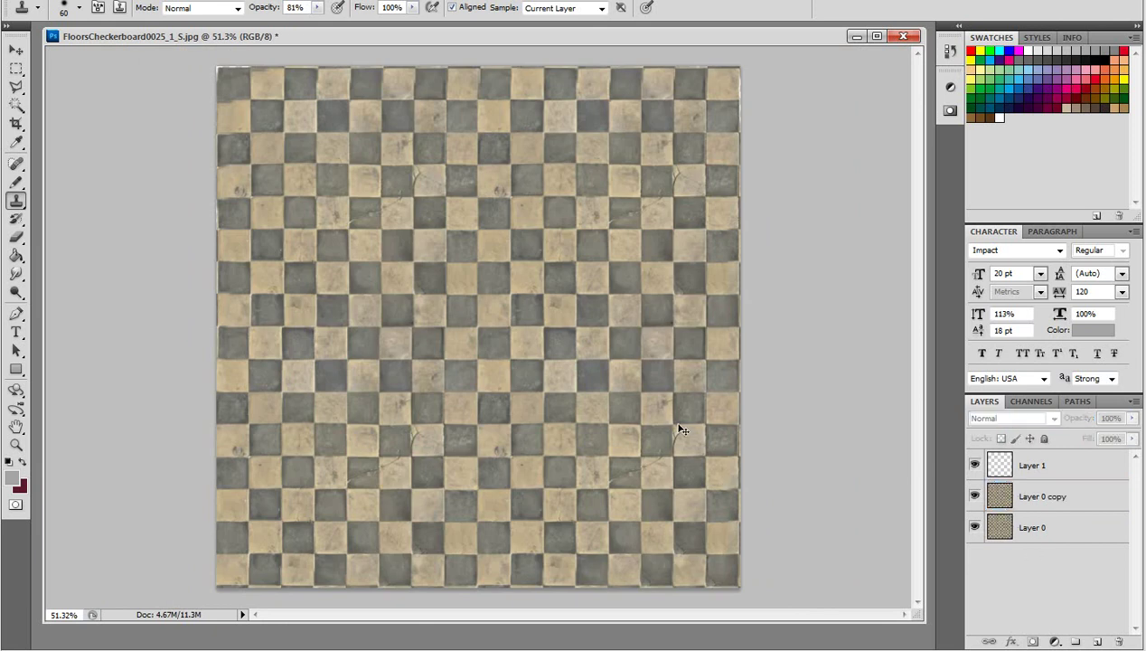
{"action": "key", "text": "ctrl+shift+s"}
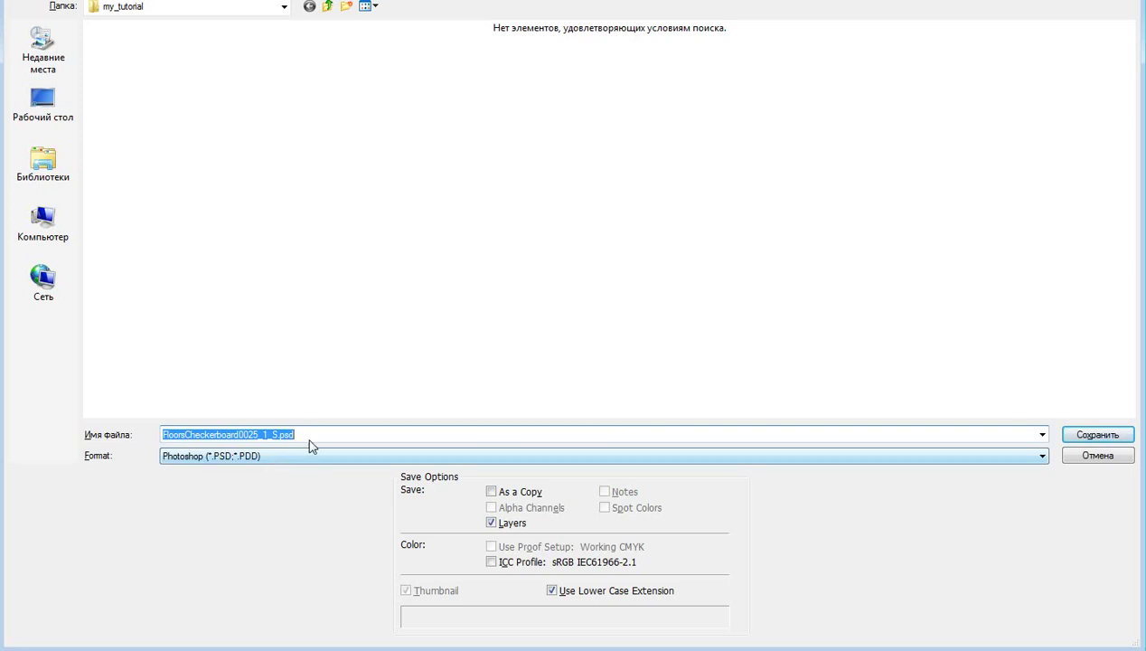
Save as FloorsCheckerboard0025_1_S.psd with maximum compatibility and close the document
{"action": "left_click", "coordinate": [1067, 434]}
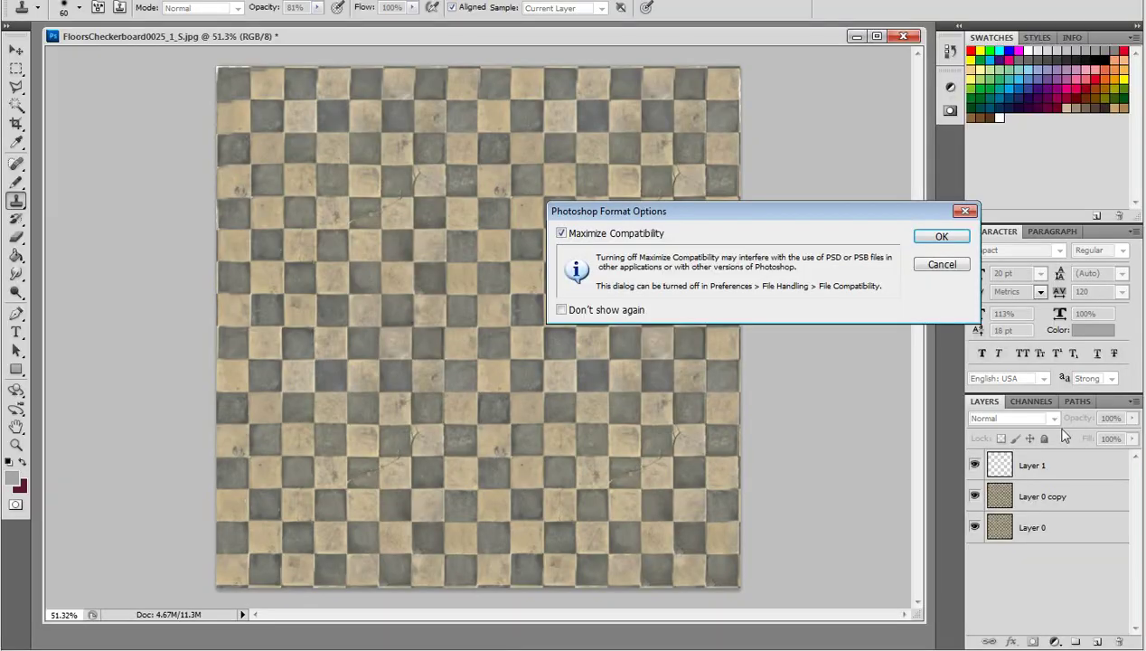
{"action": "left_click", "coordinate": [931, 234]}
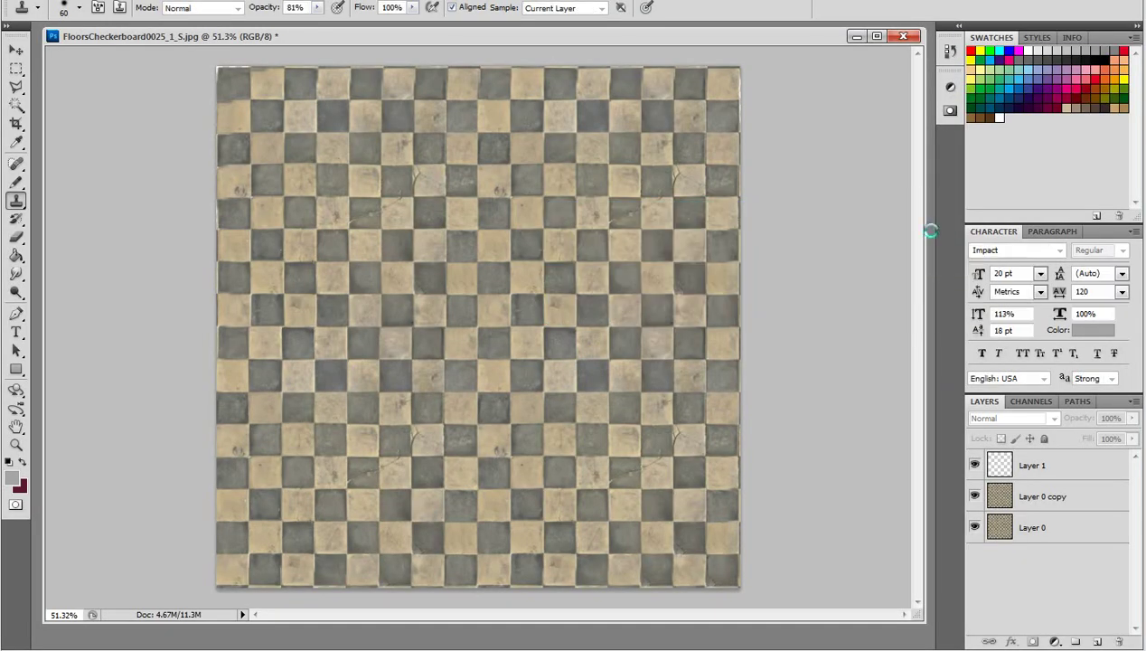
{"action": "left_click", "coordinate": [903, 36]}
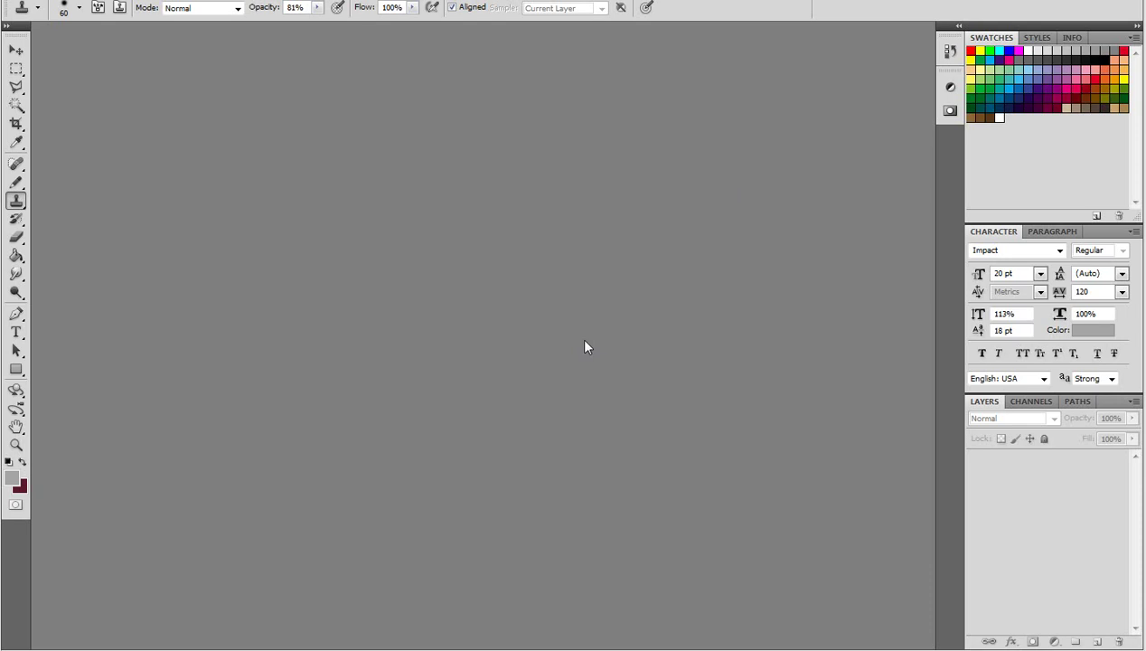
{"action": "key", "text": "ctrl+o"}
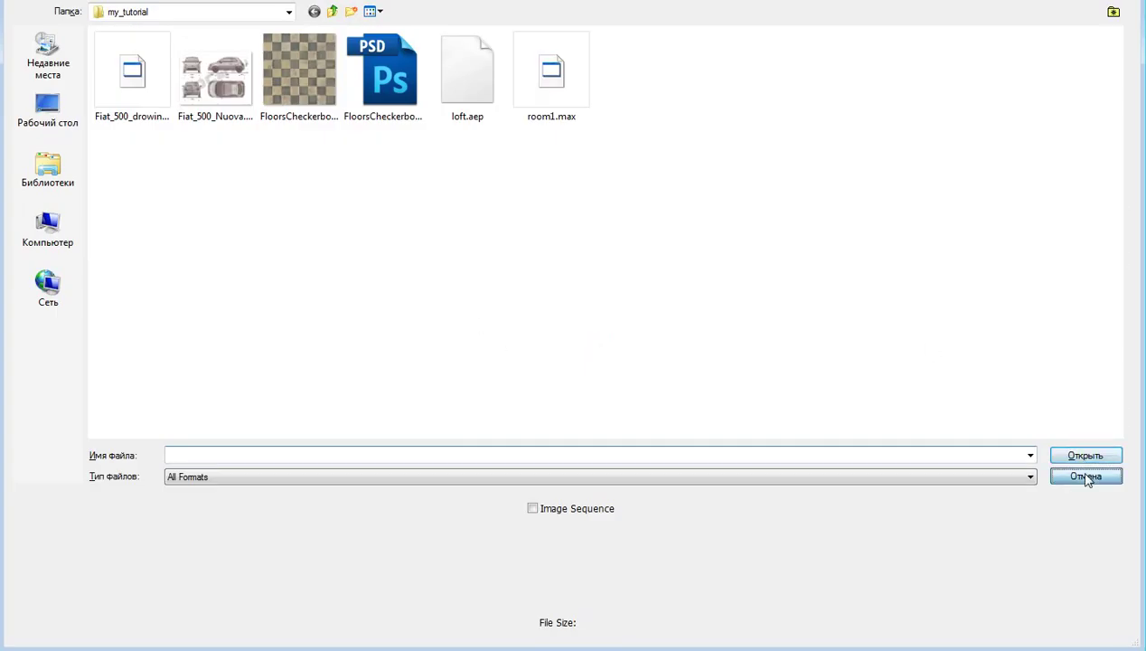
{"action": "left_click", "coordinate": [1085, 476]}
{"action": "left_click", "coordinate": [102, 637]}
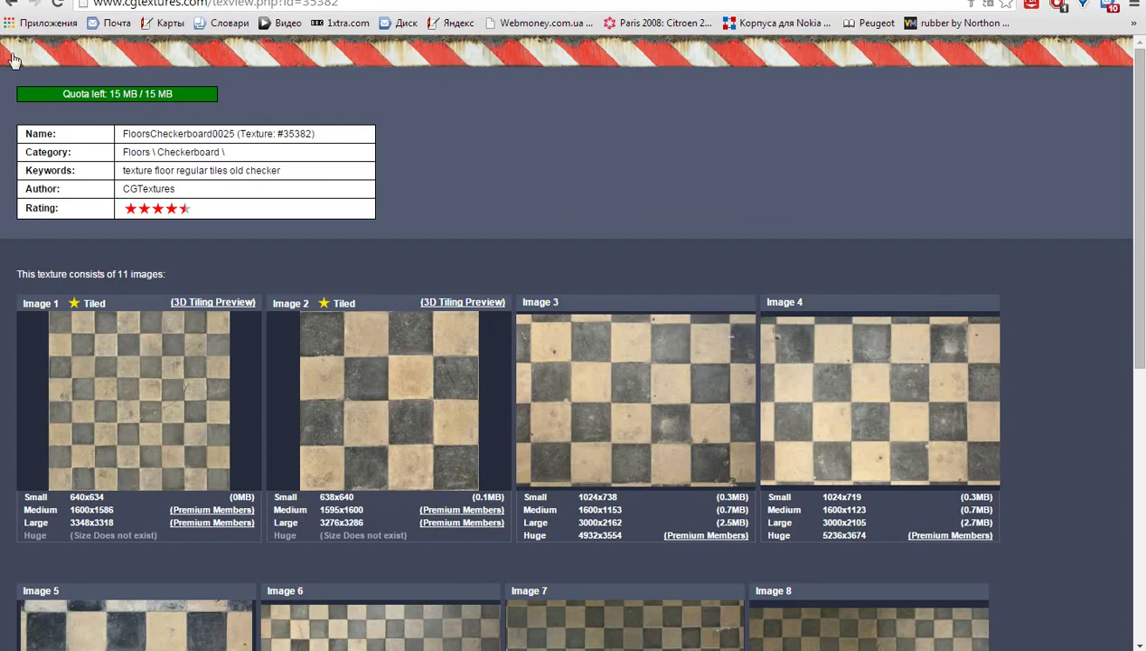
Go back three pages to the CGTextures listing and scroll through the floor categories
{"action": "left_click", "coordinate": [12, 4]}
{"action": "left_click", "coordinate": [11, 4]}
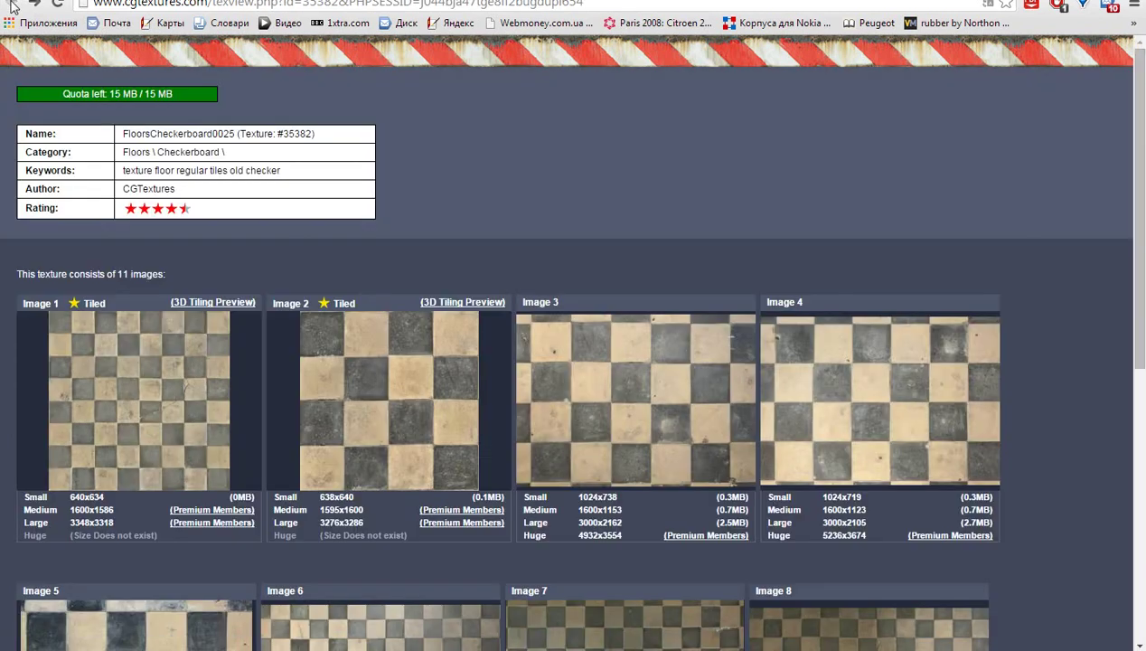
{"action": "left_click", "coordinate": [12, 5]}
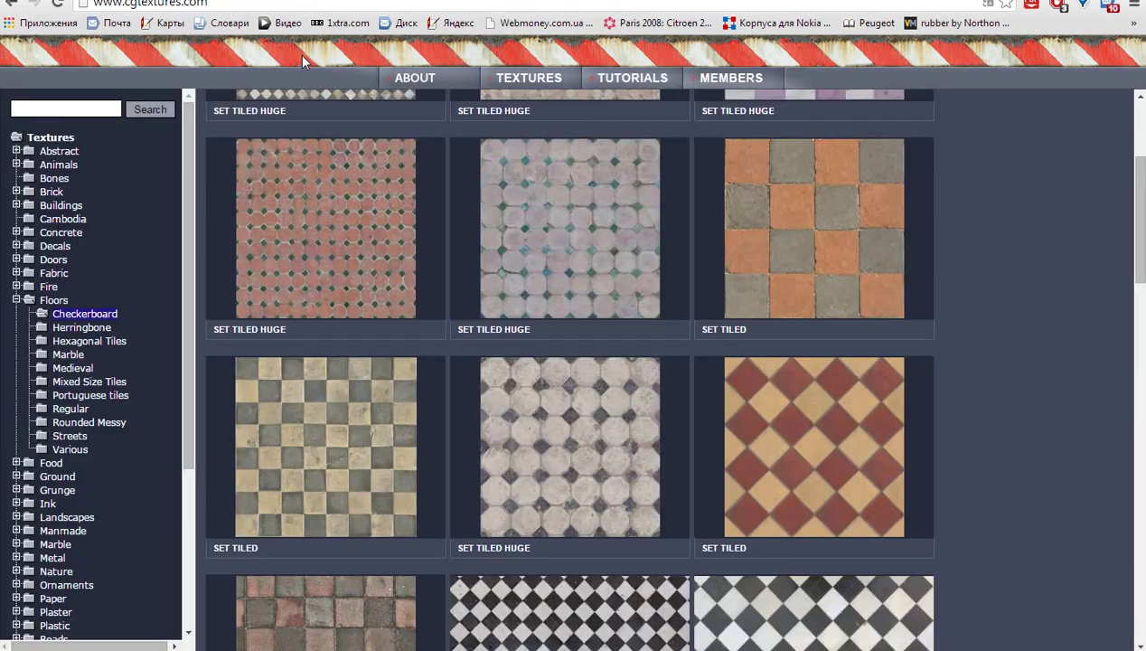
{"action": "scroll", "coordinate": [831, 398], "scroll_direction": "down", "scroll_amount": 5}
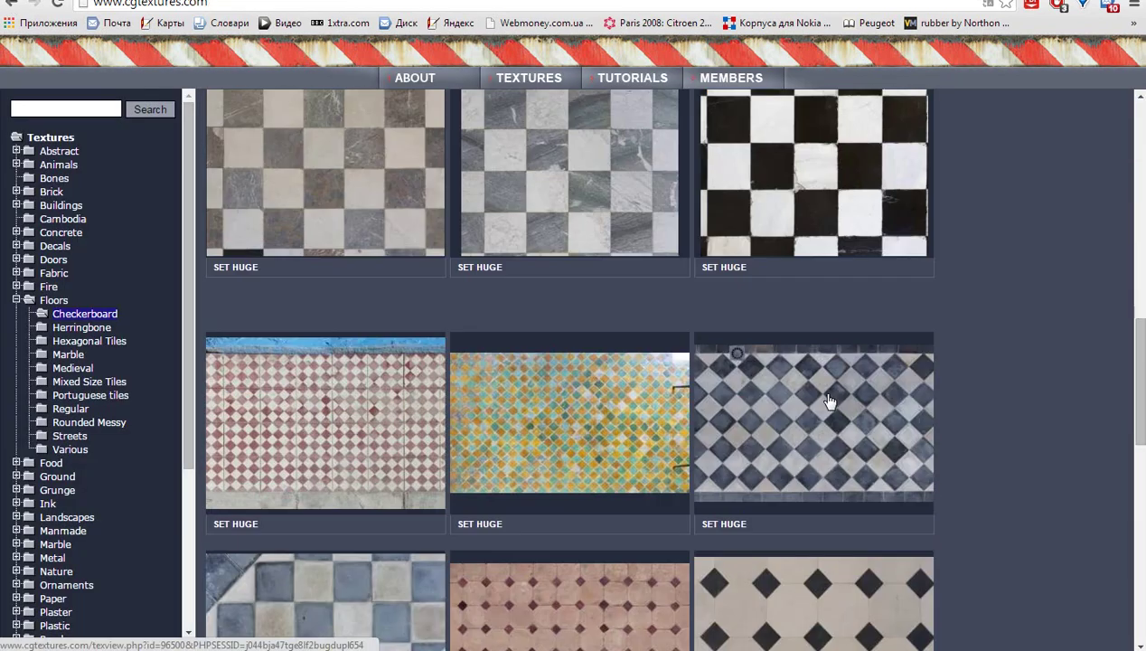
{"action": "scroll", "coordinate": [827, 400], "scroll_direction": "down", "scroll_amount": 3}
{"action": "scroll", "coordinate": [827, 400], "scroll_direction": "down", "scroll_amount": 3}
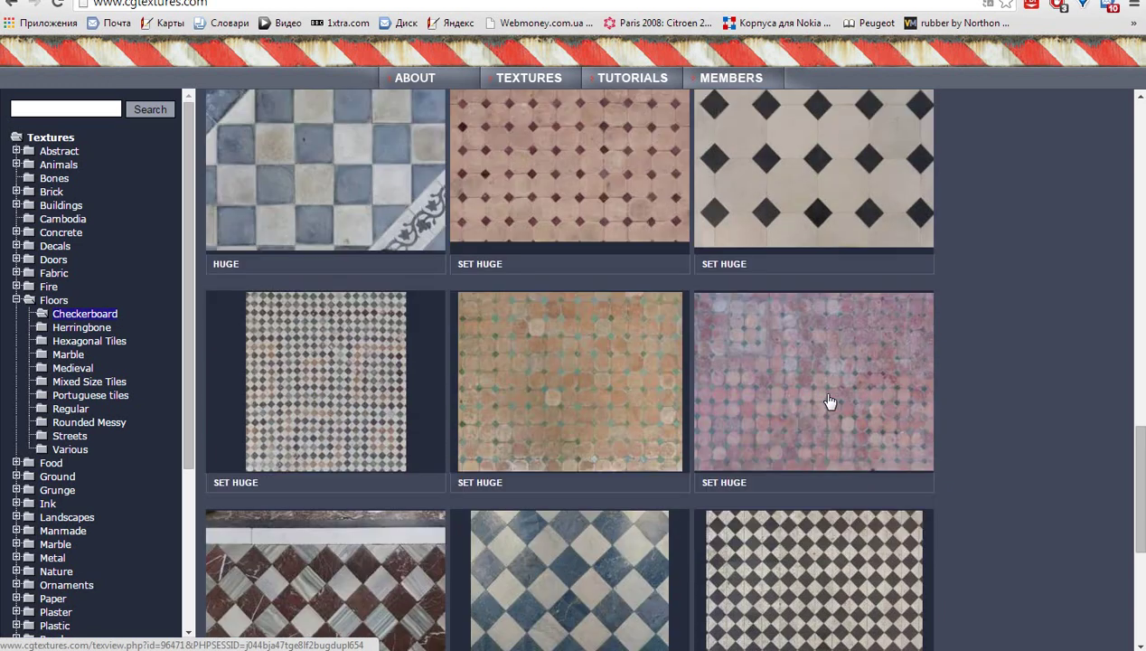
{"action": "scroll", "coordinate": [830, 401], "scroll_direction": "down", "scroll_amount": 3}
{"action": "scroll", "coordinate": [830, 401], "scroll_direction": "down", "scroll_amount": 1}
{"action": "scroll", "coordinate": [831, 402], "scroll_direction": "down", "scroll_amount": 1}
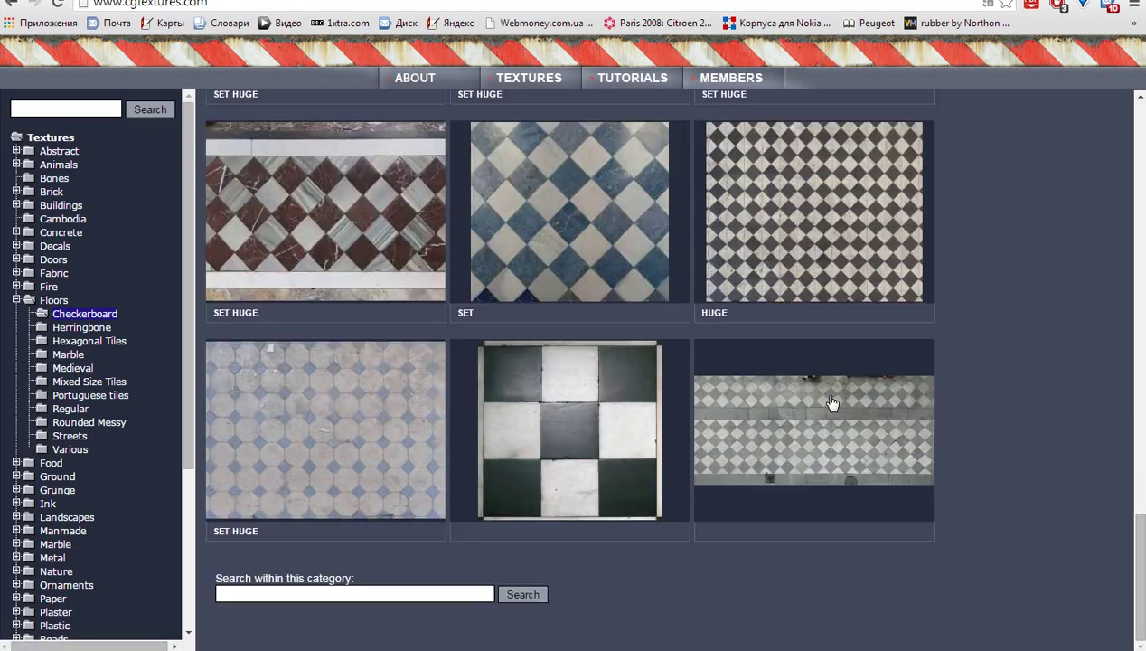
{"action": "scroll", "coordinate": [831, 403], "scroll_direction": "up", "scroll_amount": 2}
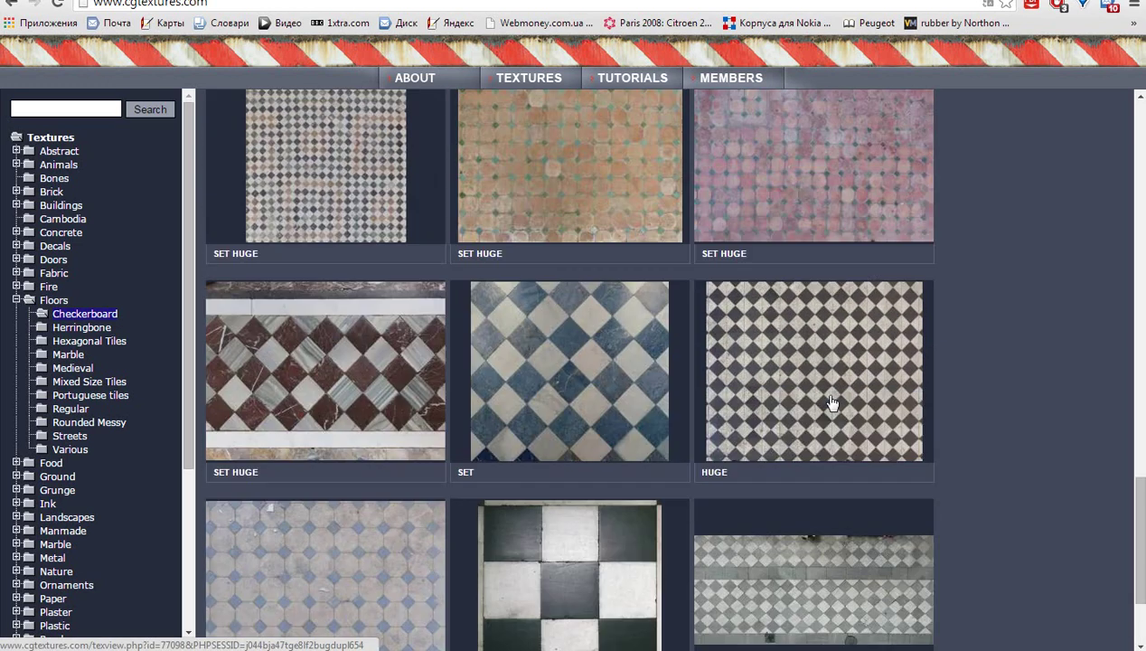
{"action": "scroll", "coordinate": [831, 402], "scroll_direction": "up", "scroll_amount": 3}
{"action": "scroll", "coordinate": [831, 402], "scroll_direction": "up", "scroll_amount": 3}
{"action": "scroll", "coordinate": [831, 402], "scroll_direction": "up", "scroll_amount": 3}
{"action": "scroll", "coordinate": [831, 403], "scroll_direction": "up", "scroll_amount": 5}
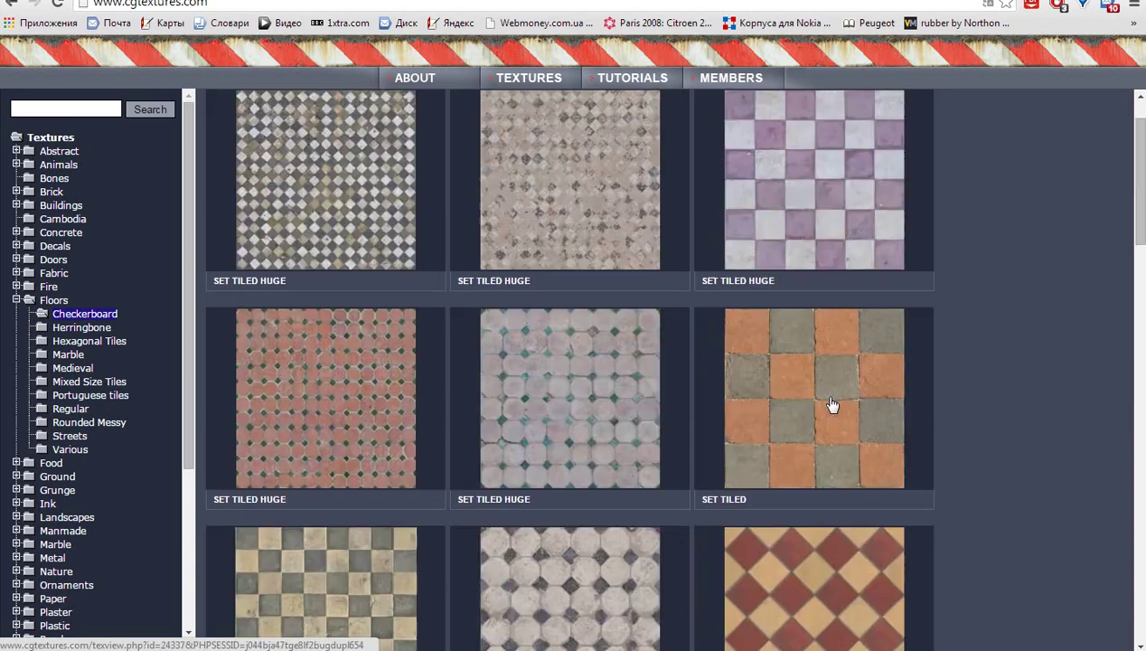
{"action": "scroll", "coordinate": [831, 402], "scroll_direction": "up", "scroll_amount": 1}
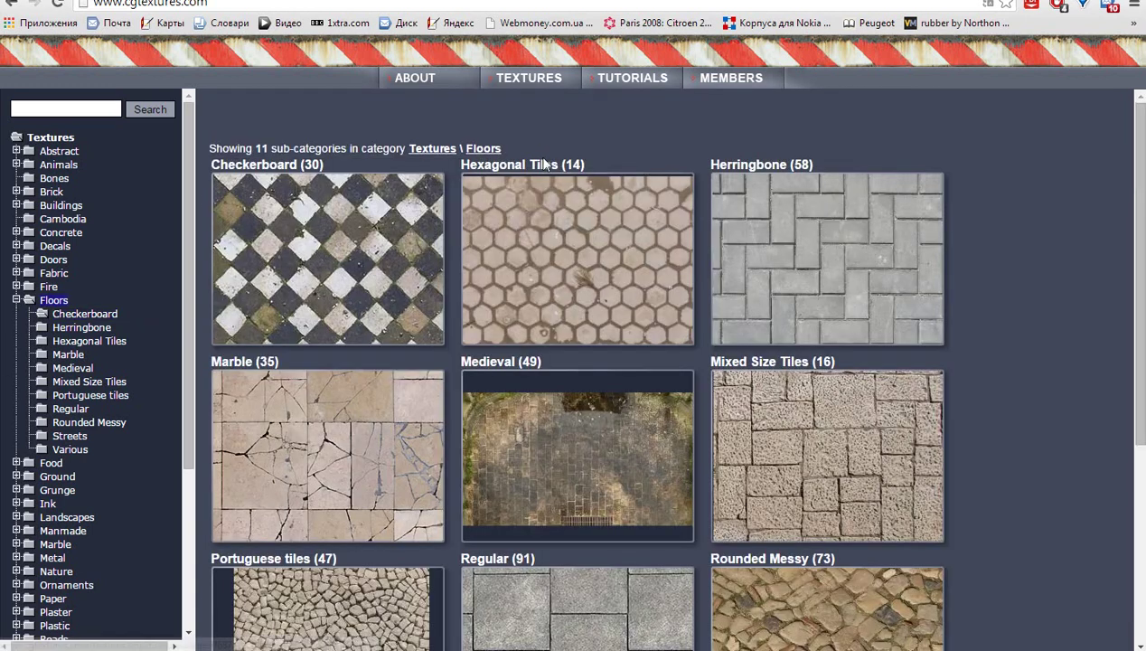
From Hexagonal Tiles, save FloorsHexagonal0027's small Image 2 into my_tutorial
{"action": "left_click", "coordinate": [545, 163]}
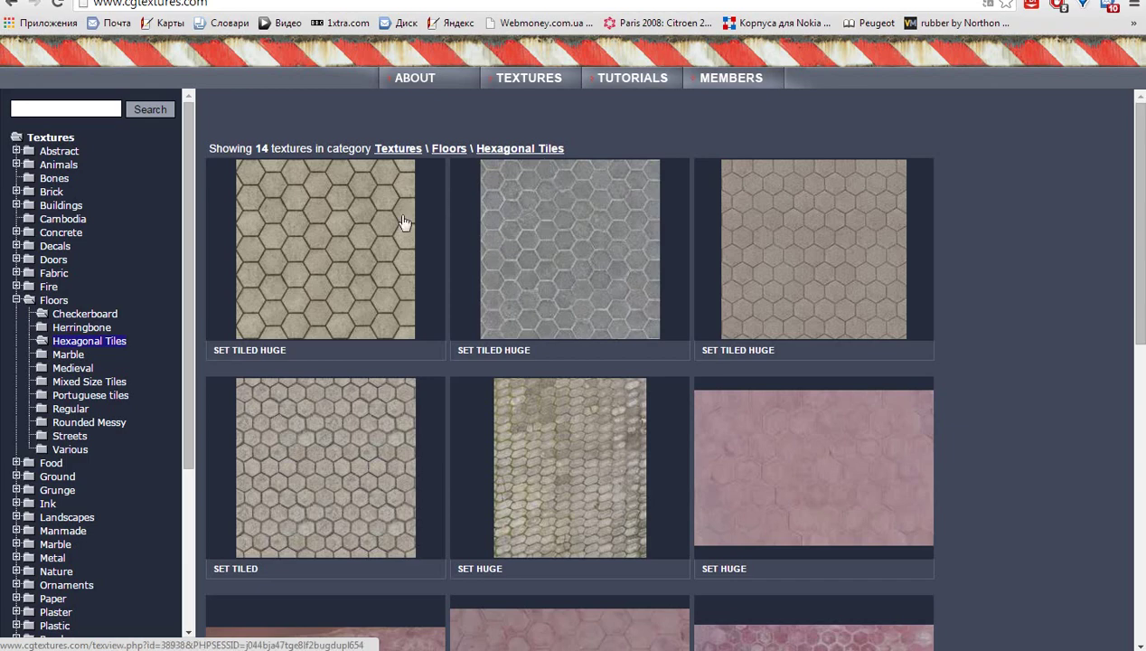
{"action": "left_click", "coordinate": [397, 221]}
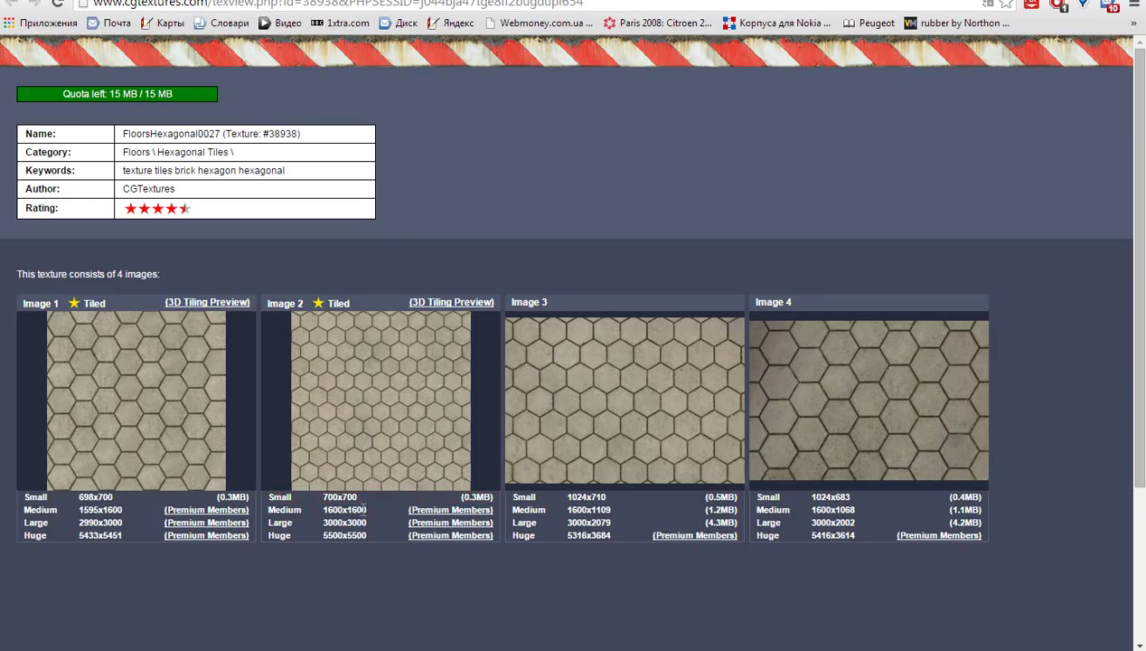
{"action": "left_click", "coordinate": [346, 497]}
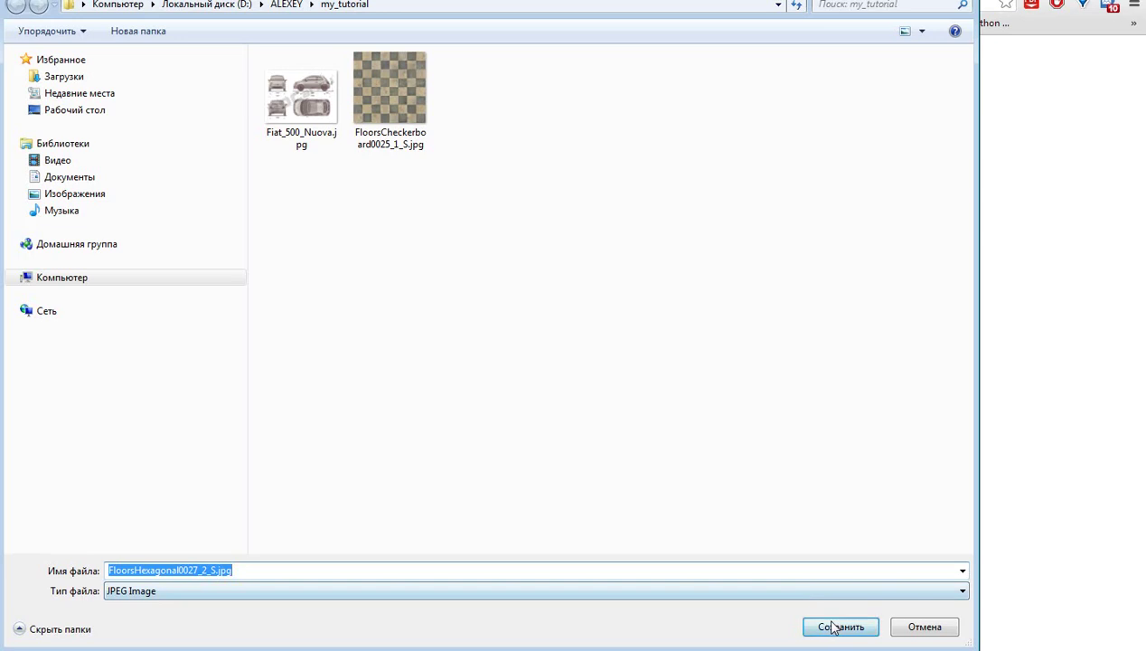
{"action": "left_click", "coordinate": [841, 626]}
Open FloorsHexagonal0027_2_S.jpg and convert its Background into Layer 0
{"action": "key", "text": "alt+Tab"}
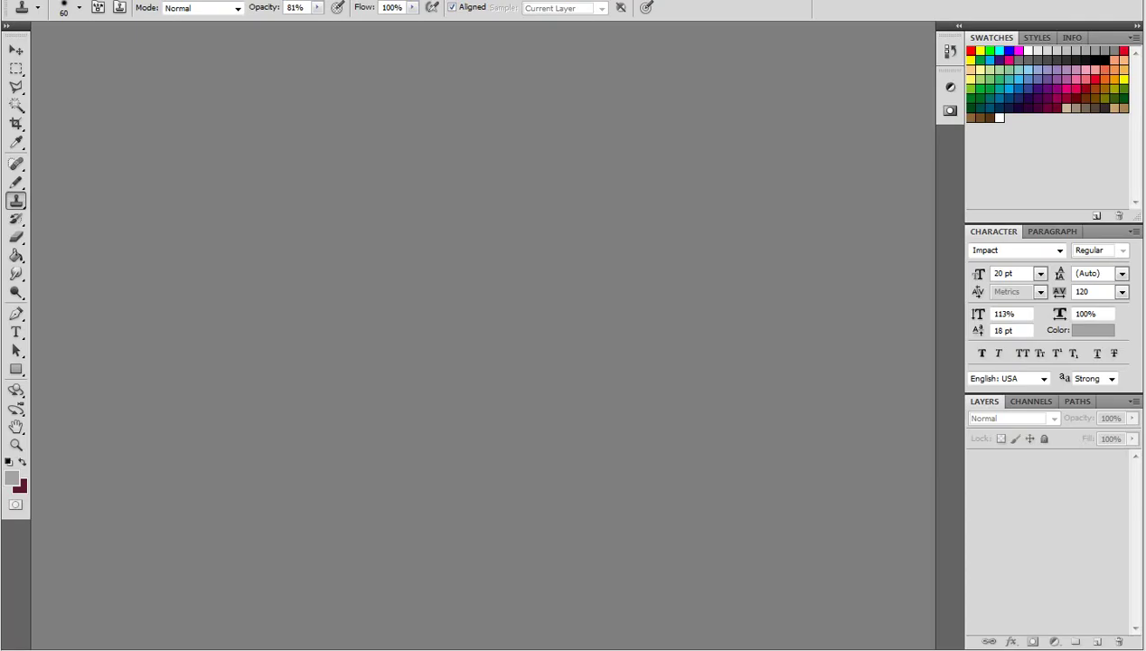
{"action": "double_click", "coordinate": [529, 533]}
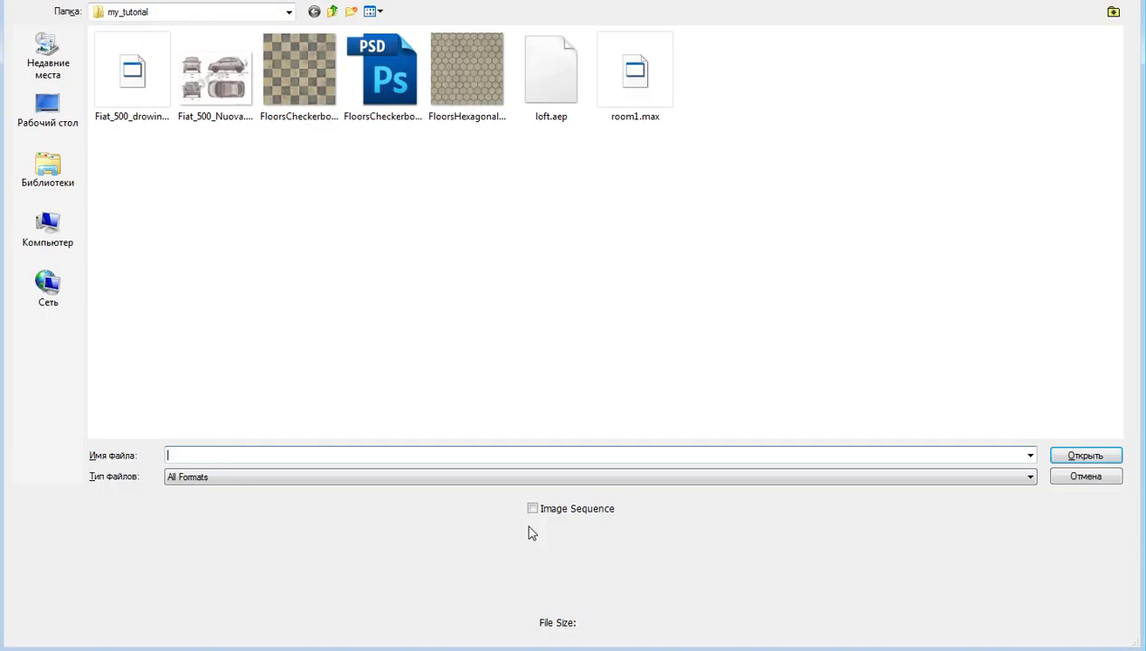
{"action": "double_click", "coordinate": [458, 91]}
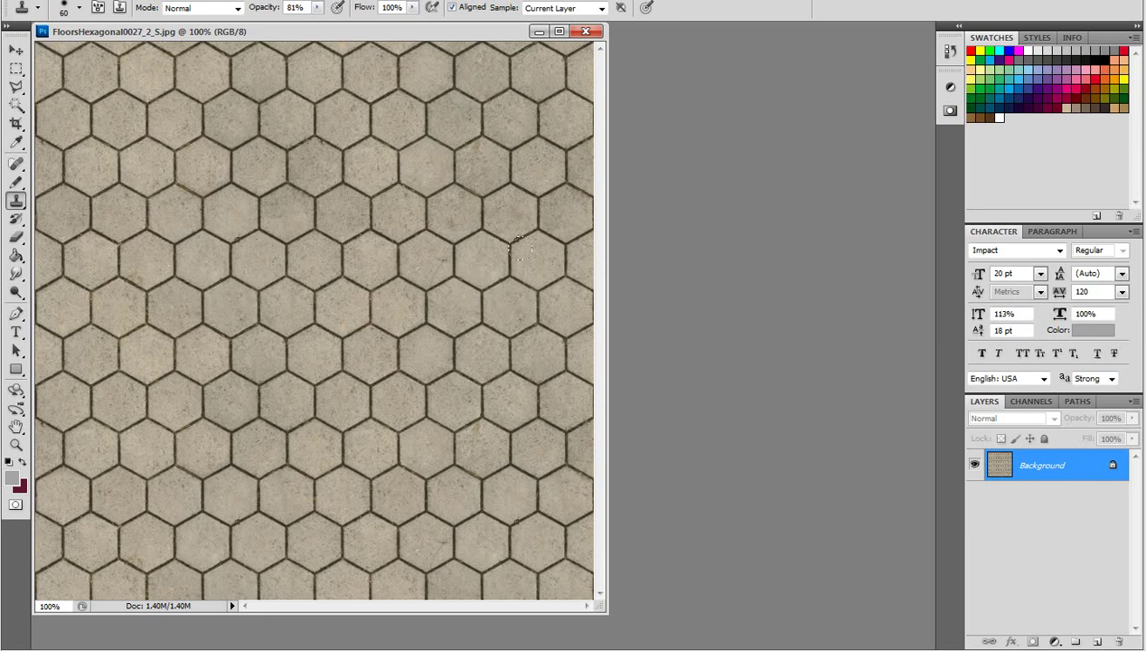
{"action": "scroll", "coordinate": [555, 384], "scroll_direction": "down", "scroll_amount": 3}
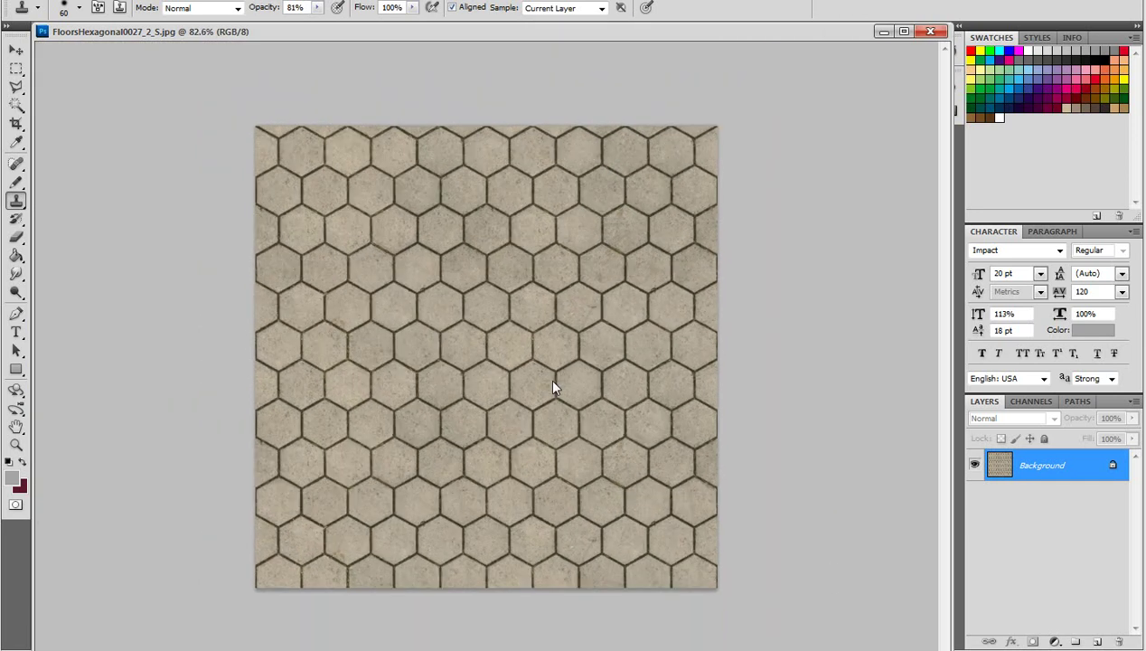
{"action": "double_click", "coordinate": [999, 470]}
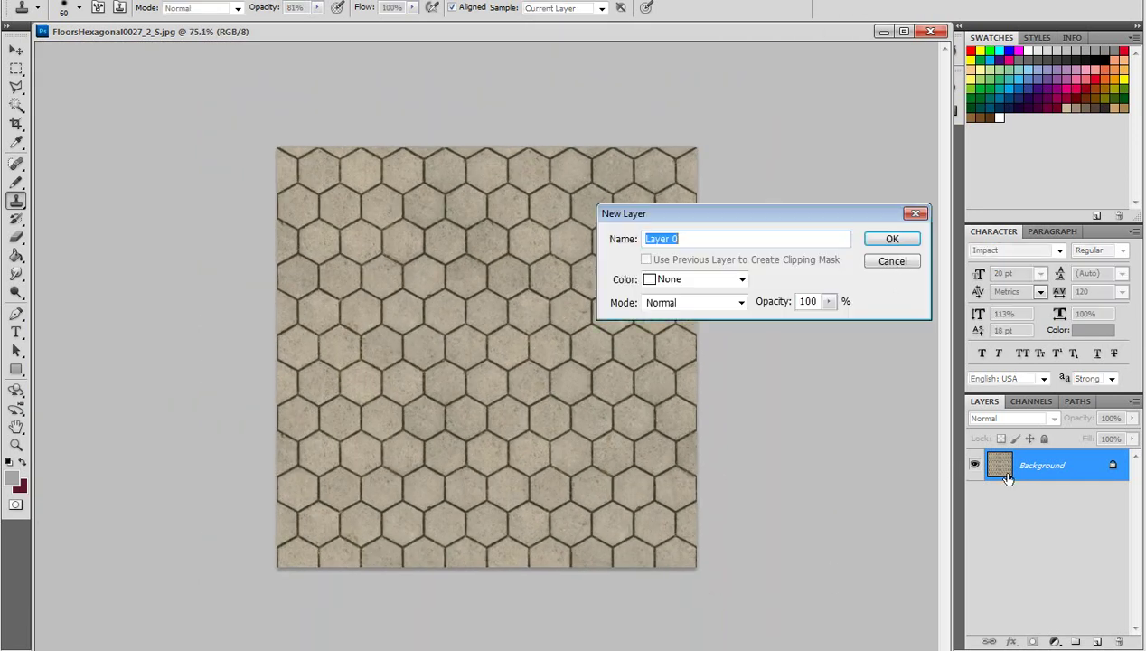
{"action": "left_click", "coordinate": [890, 236]}
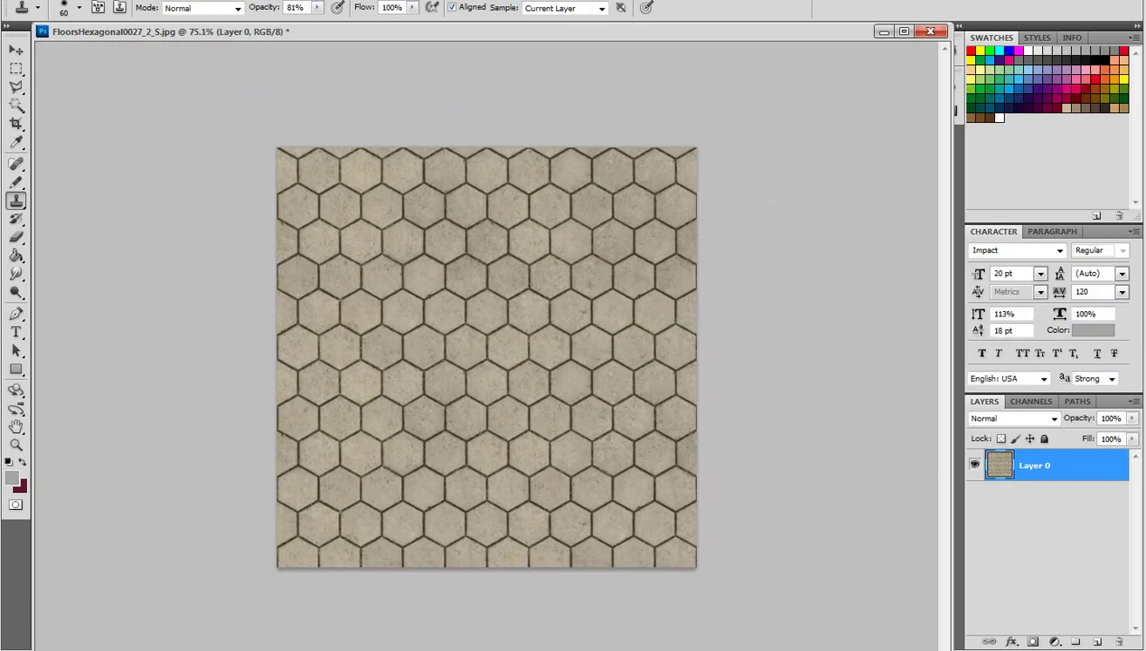
Apply Image > Trim based on transparent pixels
{"action": "key", "text": "alt+t"}
{"action": "key", "text": "Left"}
{"action": "key", "text": "Left"}
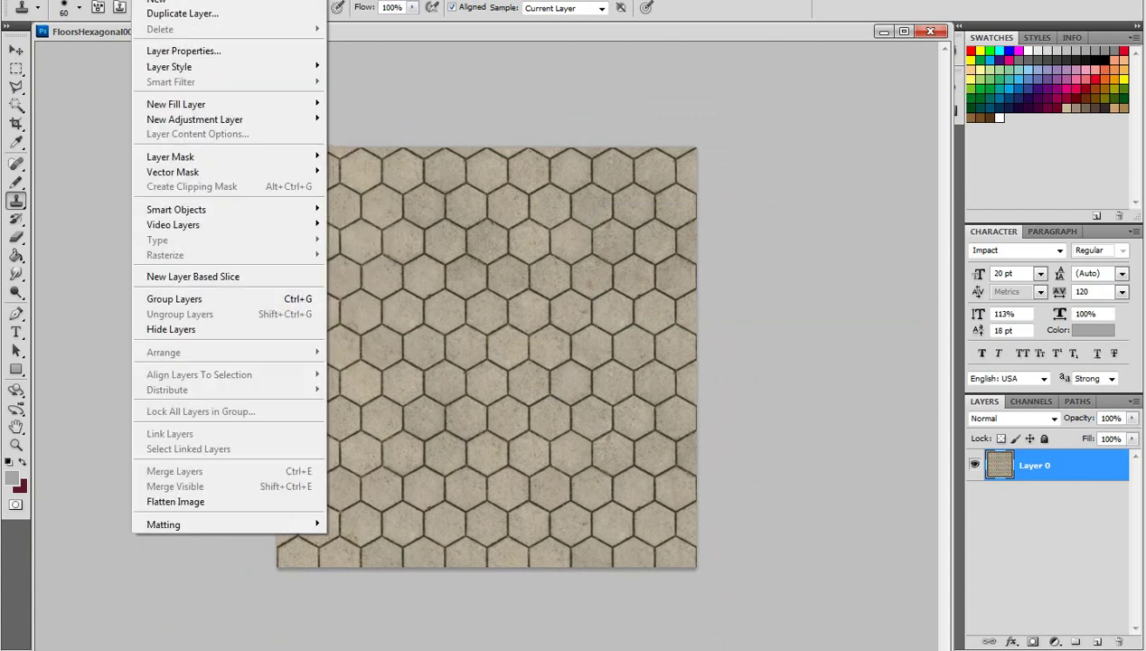
{"action": "key", "text": "Right"}
{"action": "key", "text": "Left"}
{"action": "key", "text": "Left"}
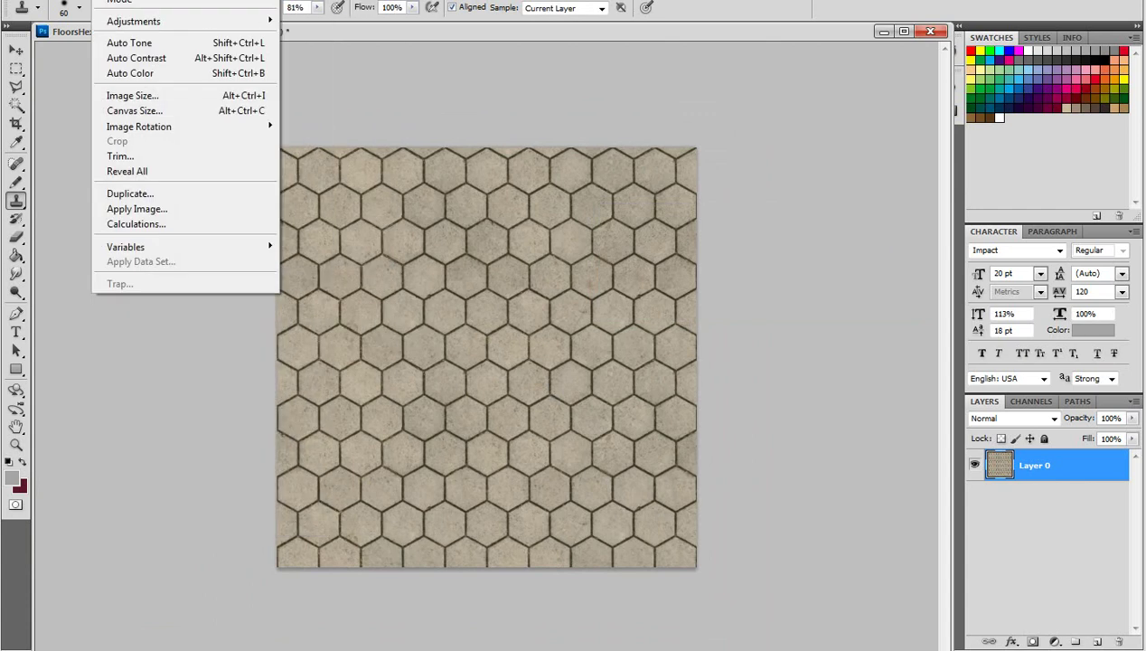
{"action": "left_click", "coordinate": [128, 155]}
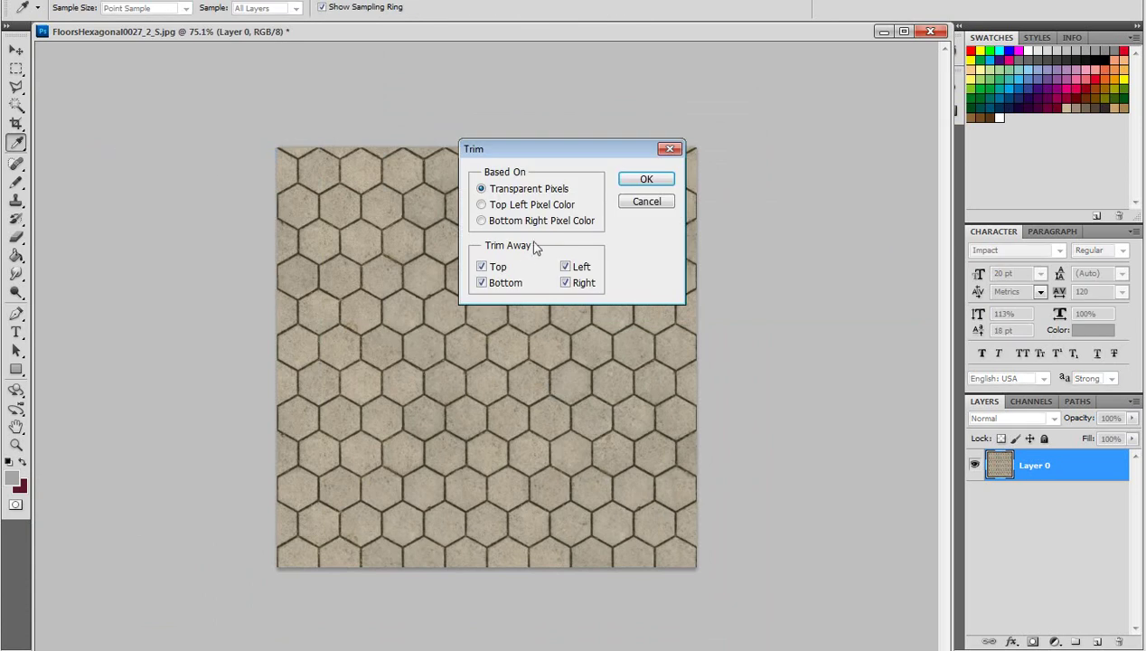
{"action": "left_click", "coordinate": [645, 181]}
{"action": "key", "text": "s"}
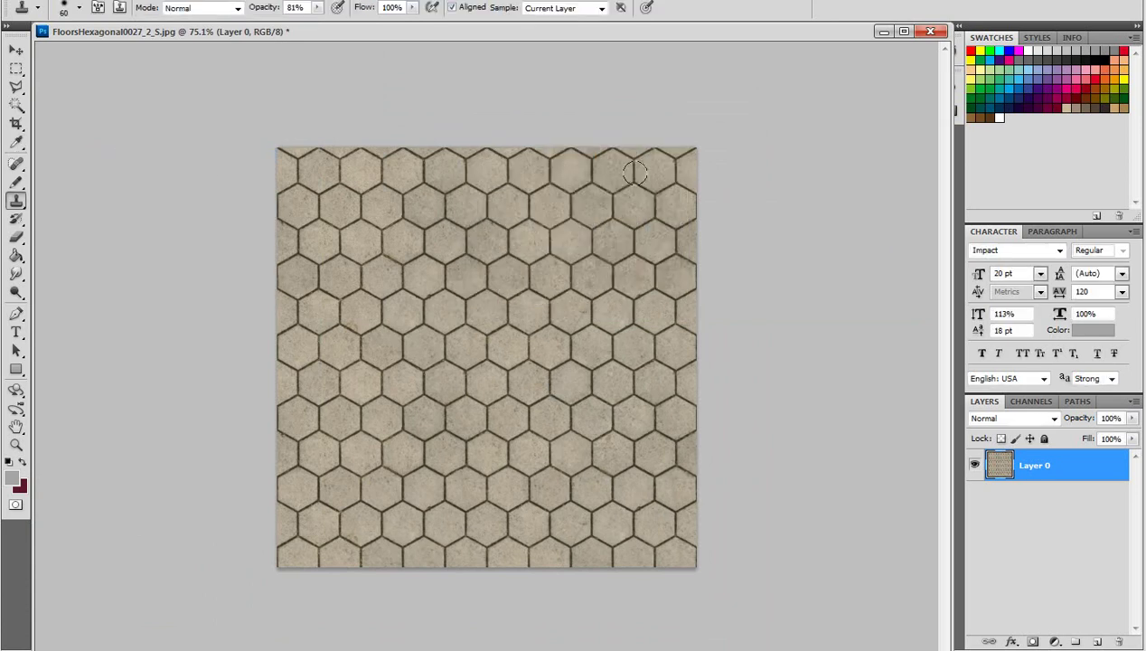
{"action": "left_click", "coordinate": [113, 0]}
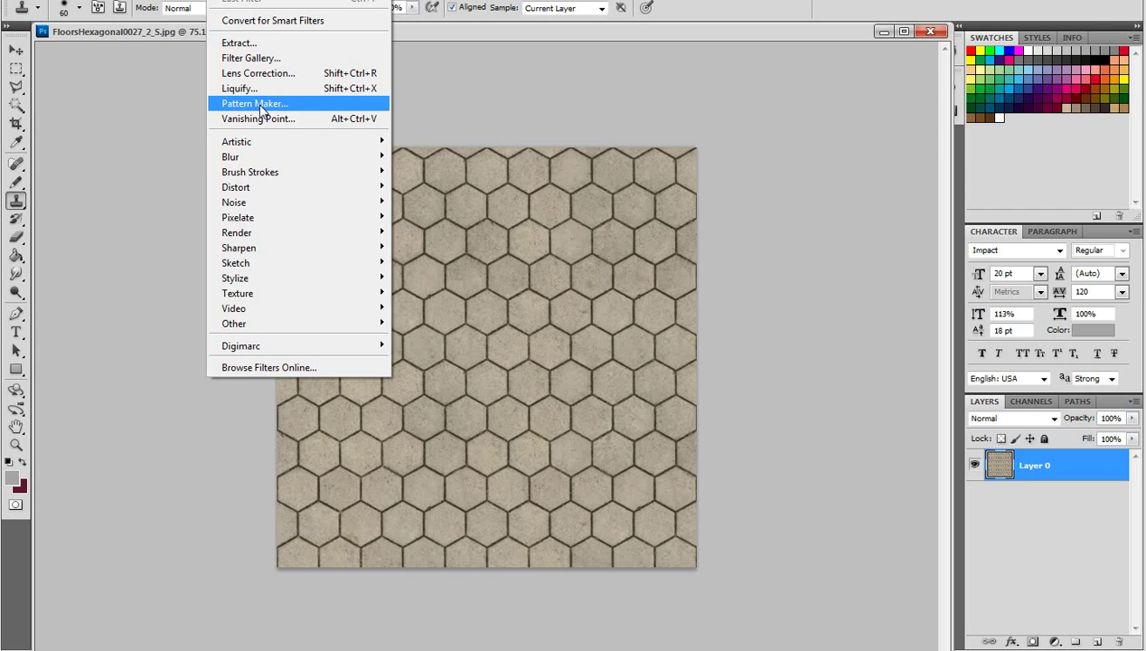
{"action": "left_click", "coordinate": [257, 104]}
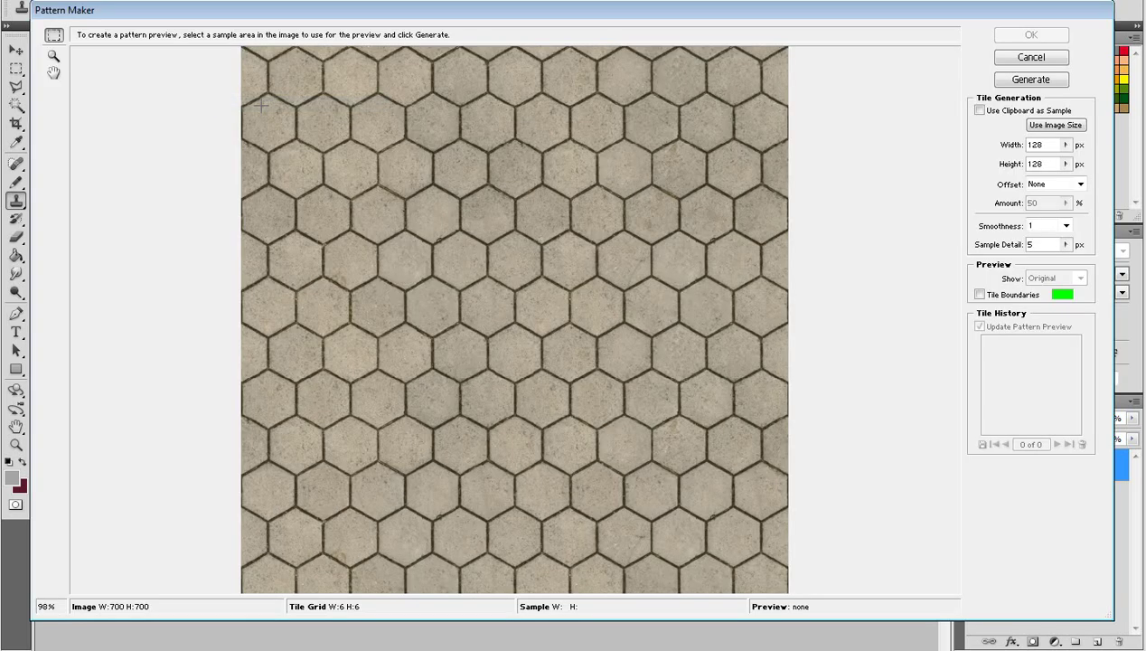
{"action": "left_click_drag", "start_coordinate": [674, 146], "coordinate": [850, 334]}
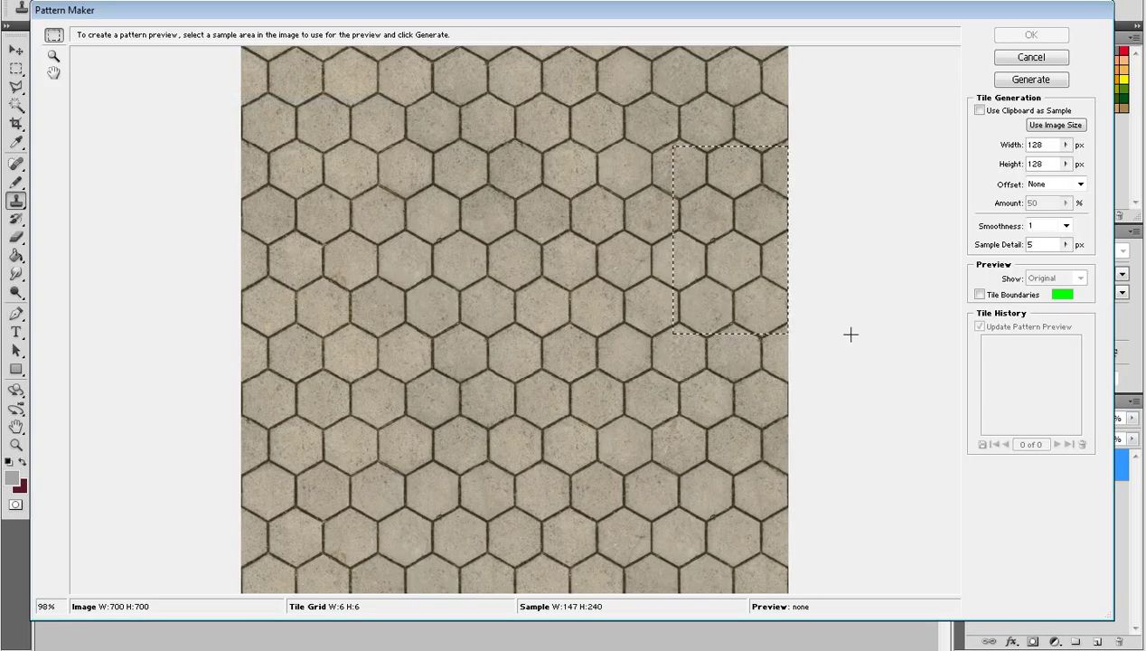
{"action": "left_click_drag", "start_coordinate": [794, 382], "coordinate": [434, 478]}
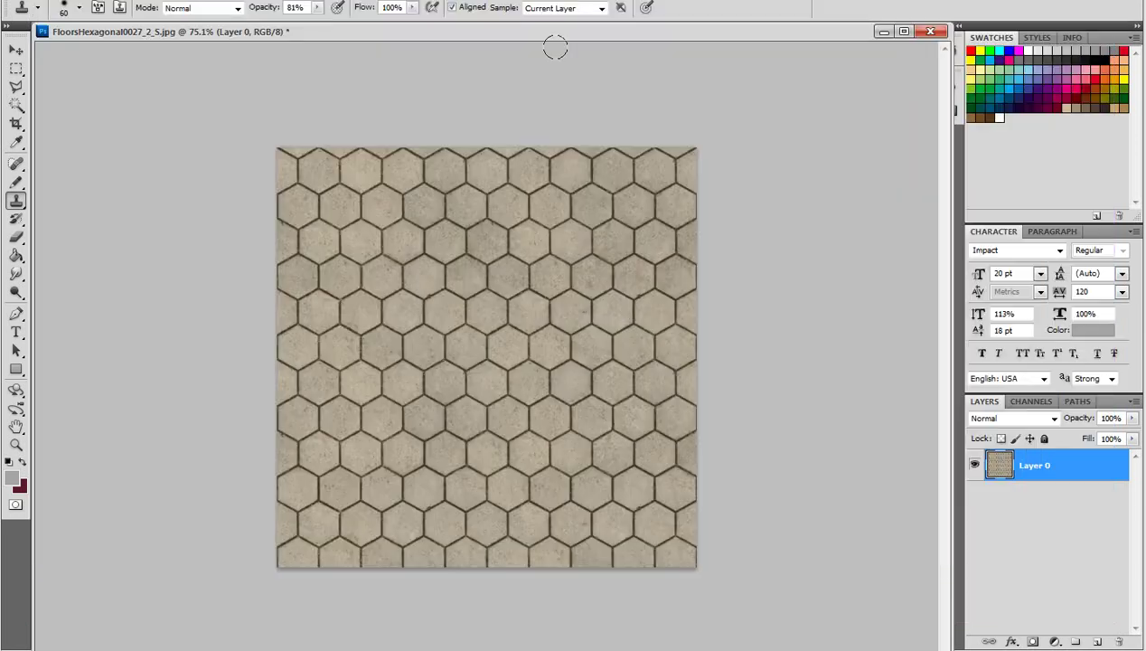
Lighten the texture with Variations, using a coarser step and the Lighter thumbnail
{"action": "key", "text": "alt+l"}
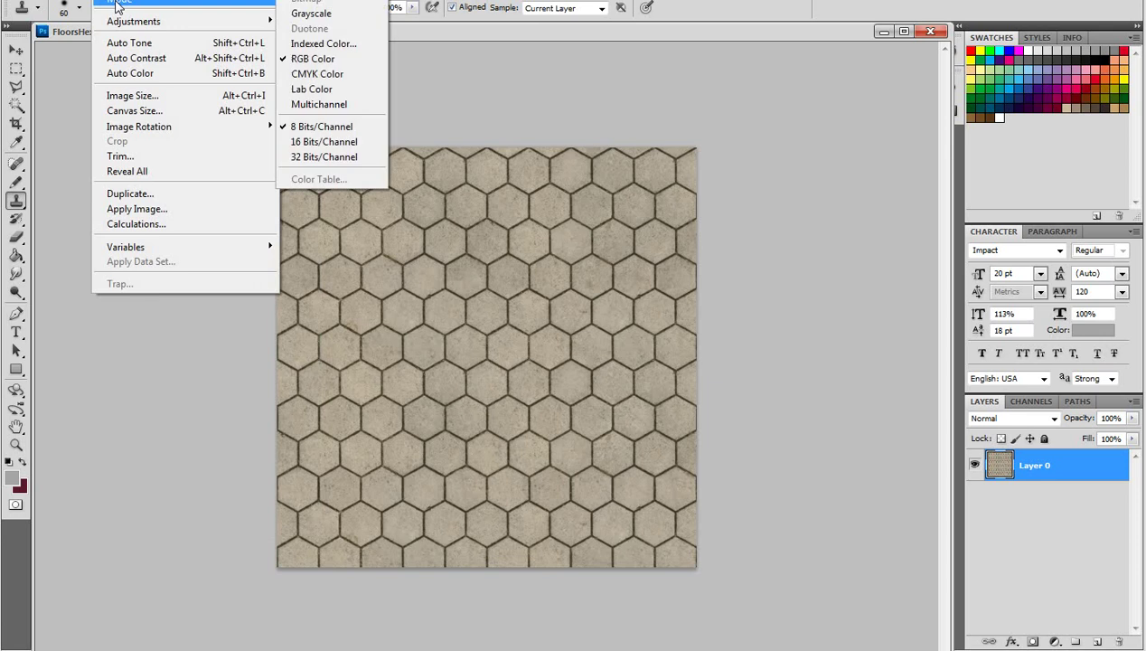
{"action": "mouse_move", "coordinate": [134, 21]}
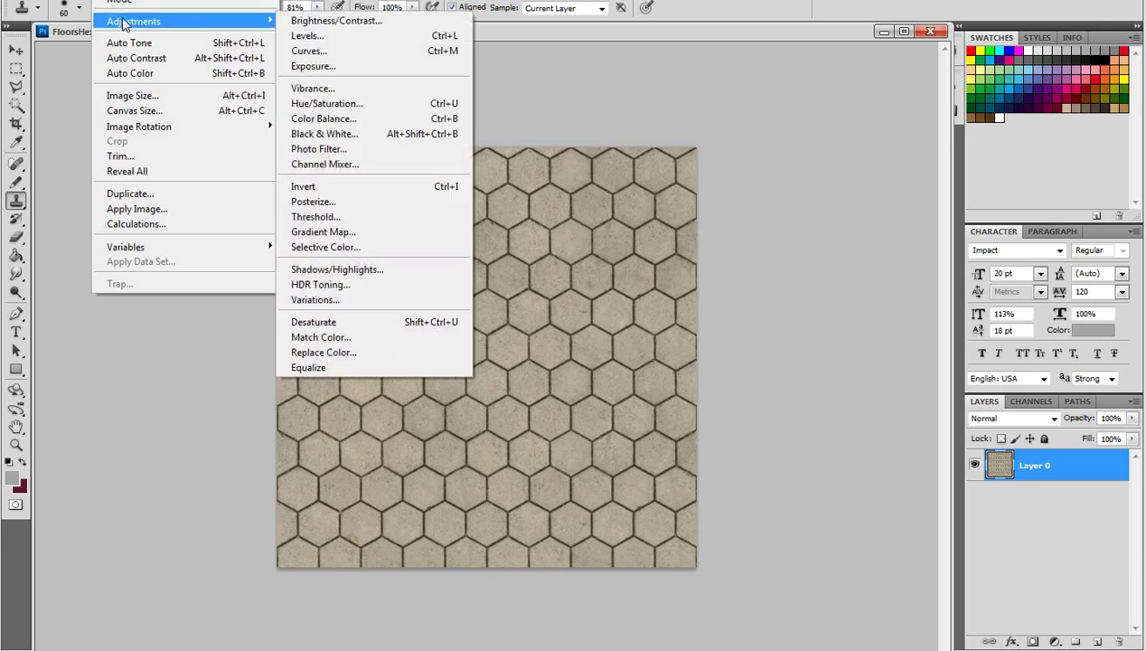
{"action": "left_click", "coordinate": [350, 293]}
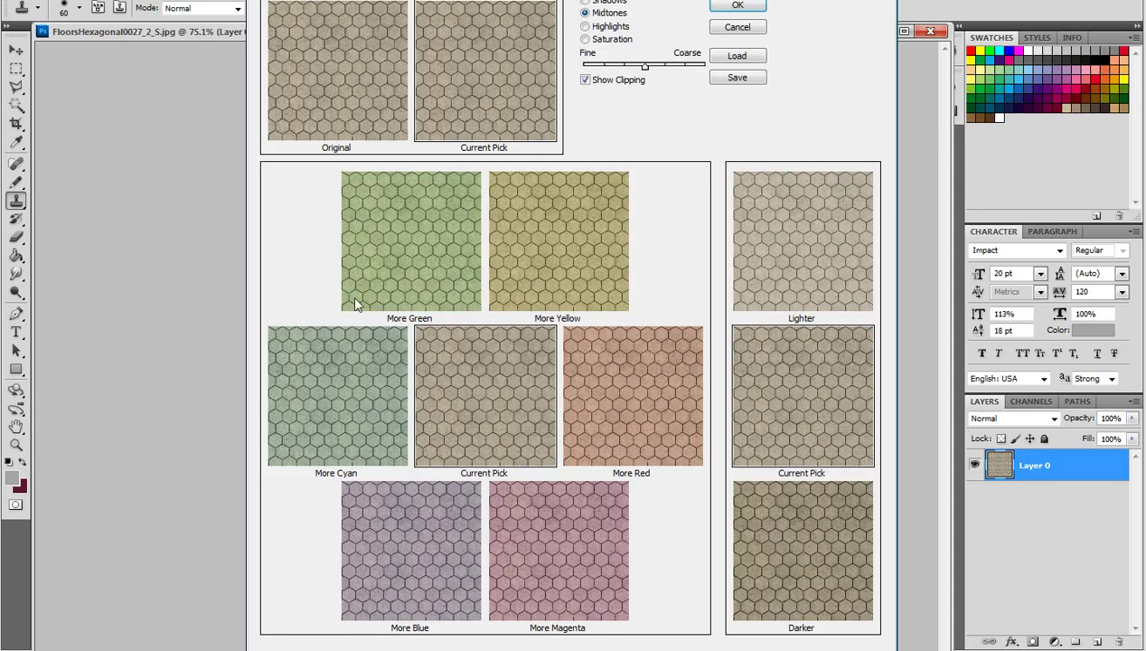
{"action": "left_click", "coordinate": [663, 66]}
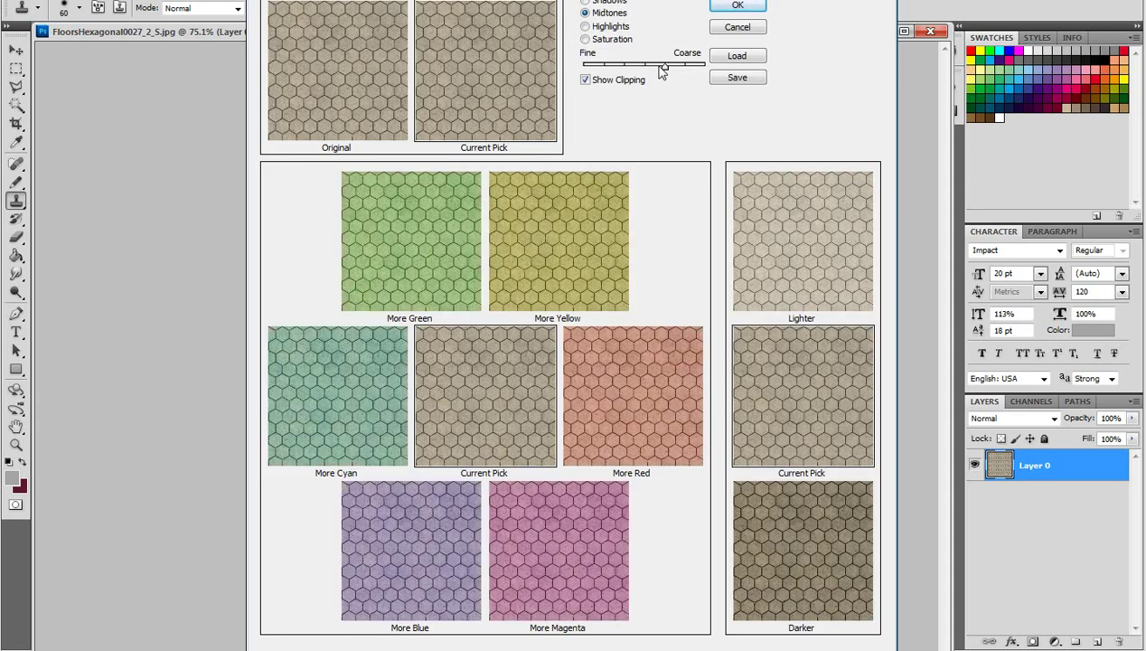
{"action": "left_click", "coordinate": [755, 224]}
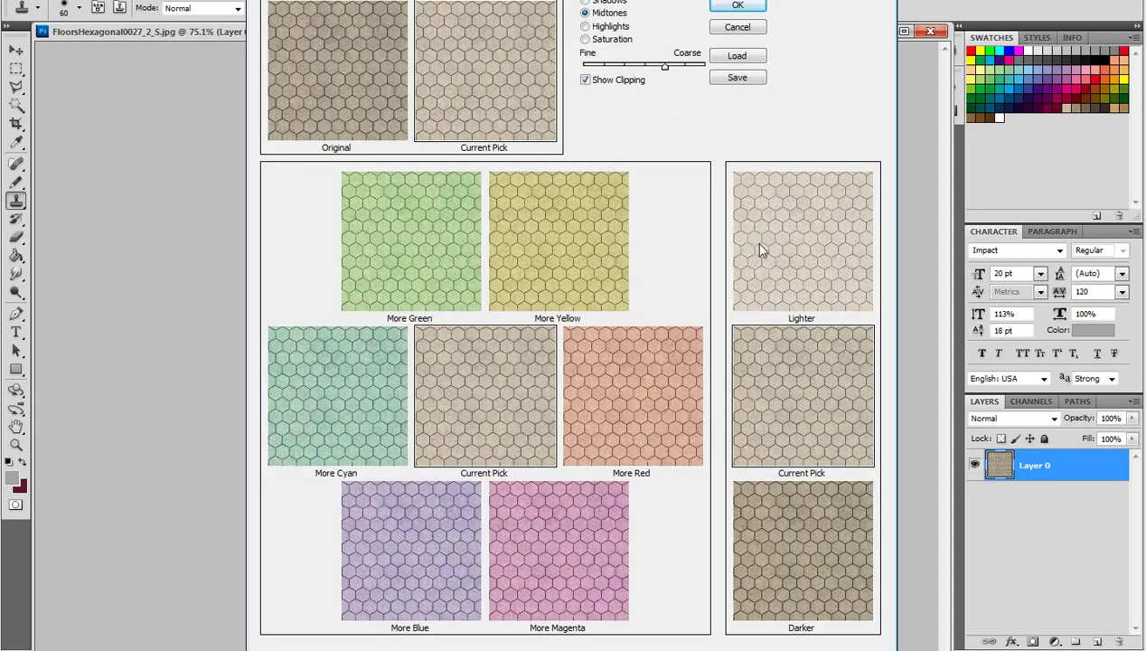
{"action": "left_click", "coordinate": [730, 9]}
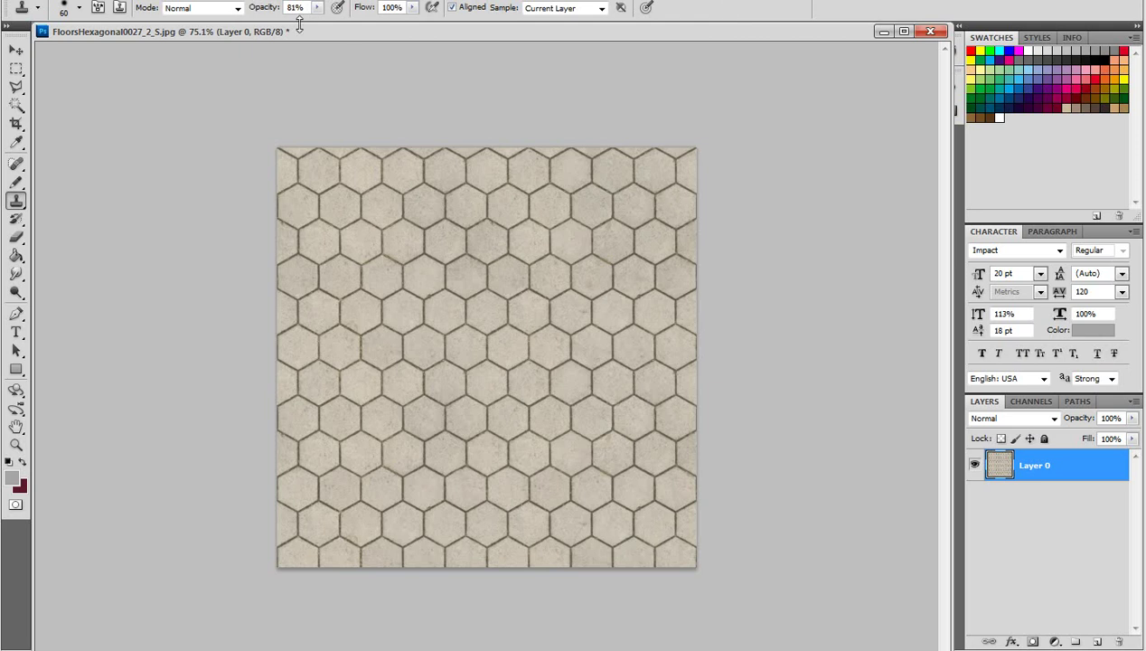
{"action": "key", "text": "alt+i"}
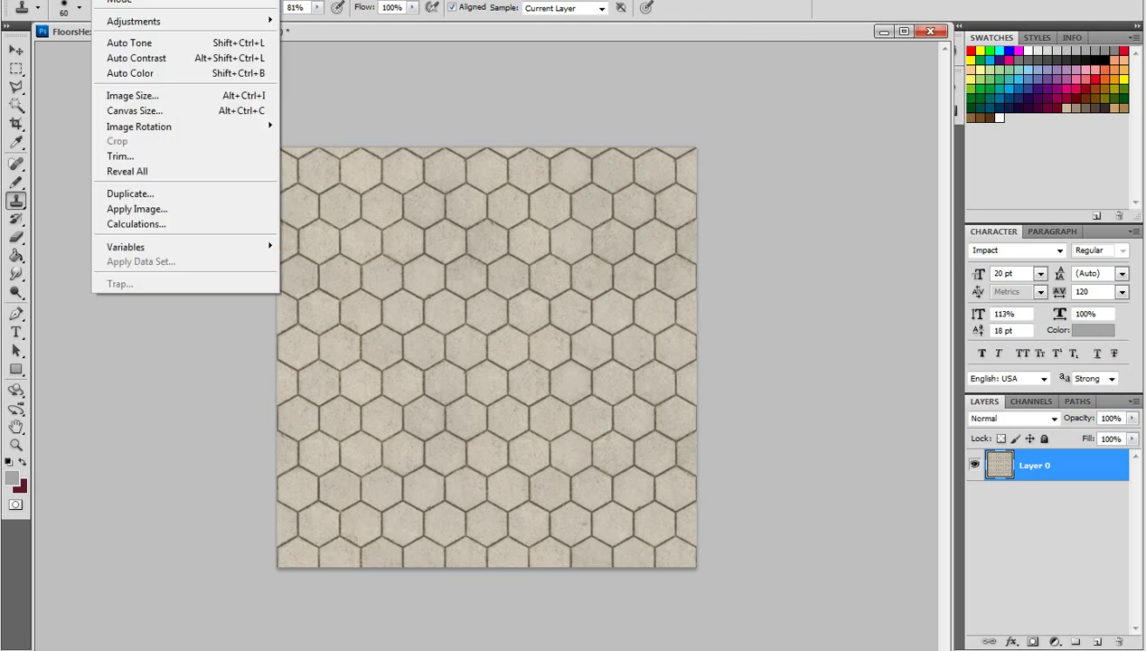
Open and cancel Image > Calculations, then browse the menus back to Edit
{"action": "left_click", "coordinate": [134, 225]}
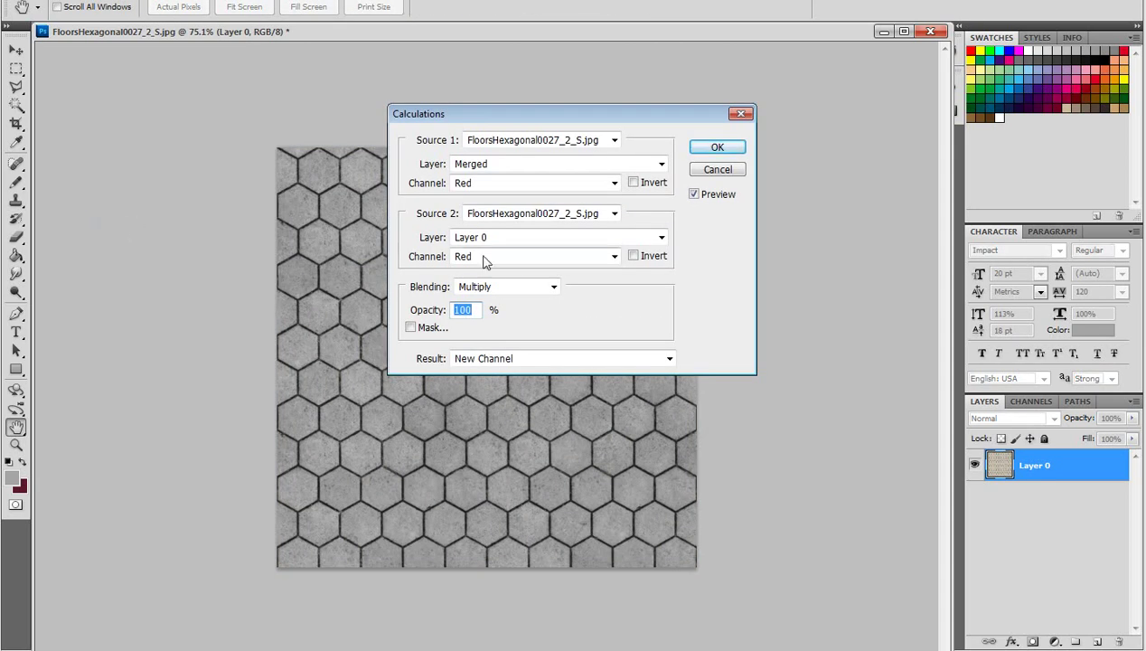
{"action": "left_click", "coordinate": [737, 176]}
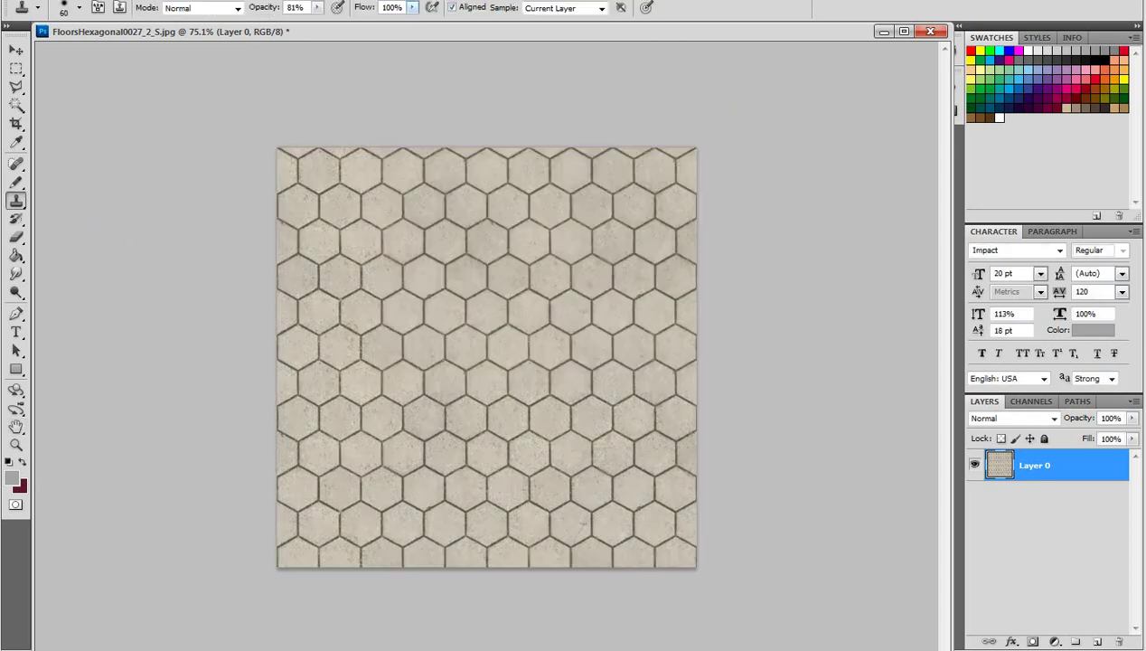
{"action": "key", "text": "alt+a"}
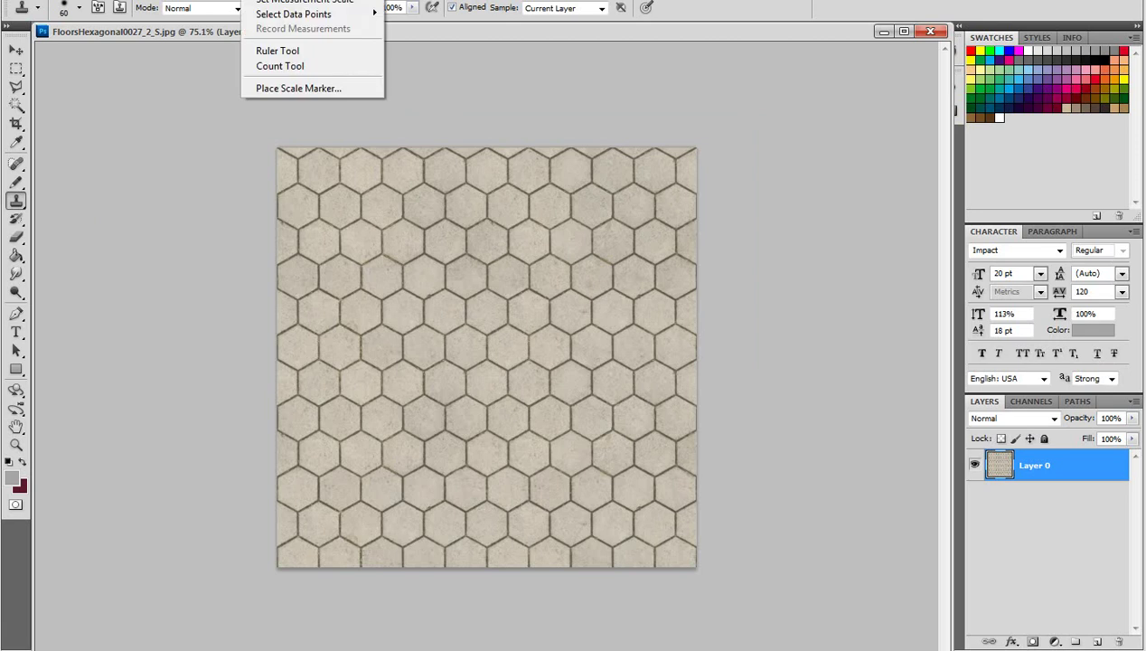
{"action": "key", "text": "Left"}
{"action": "key", "text": "Left"}
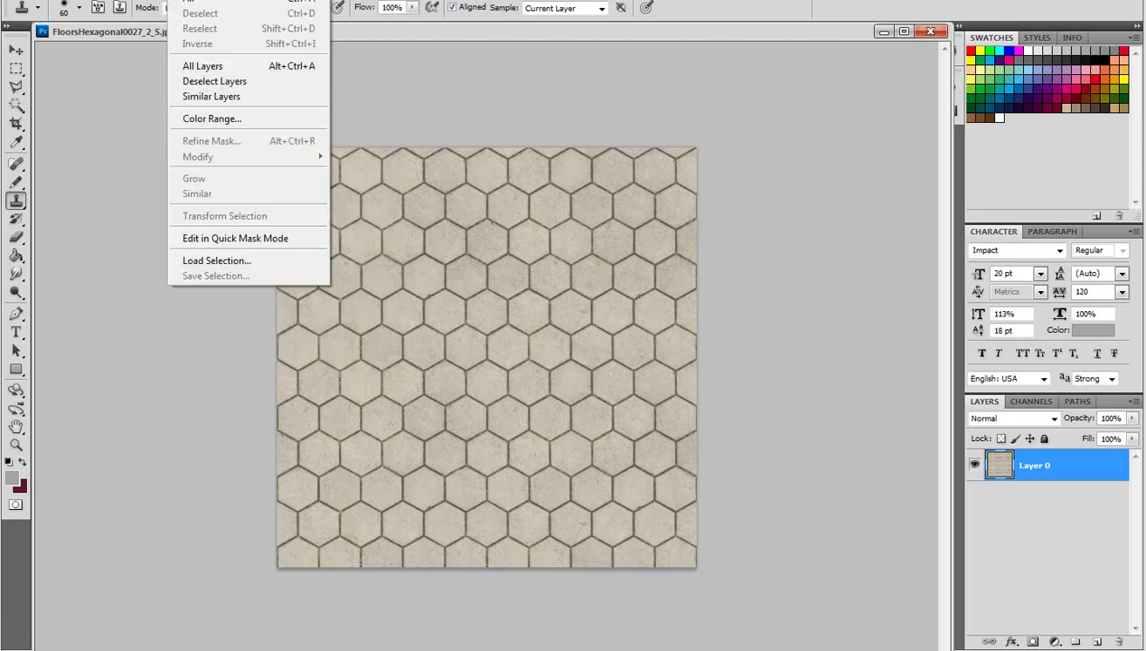
{"action": "key", "text": "Left"}
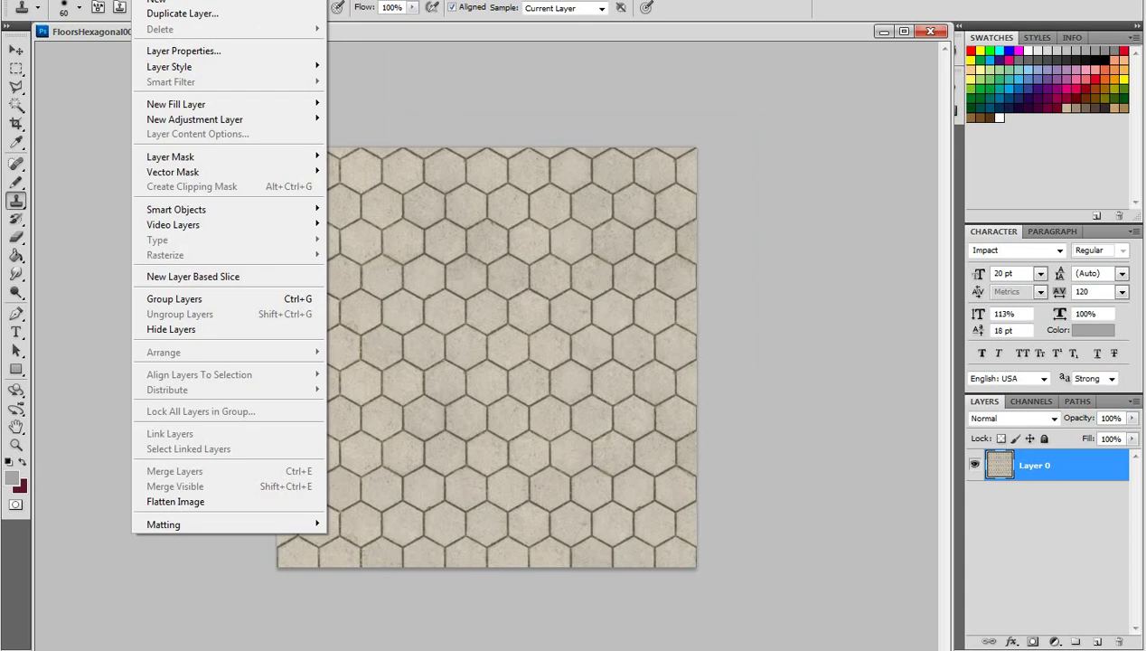
{"action": "key", "text": "Left"}
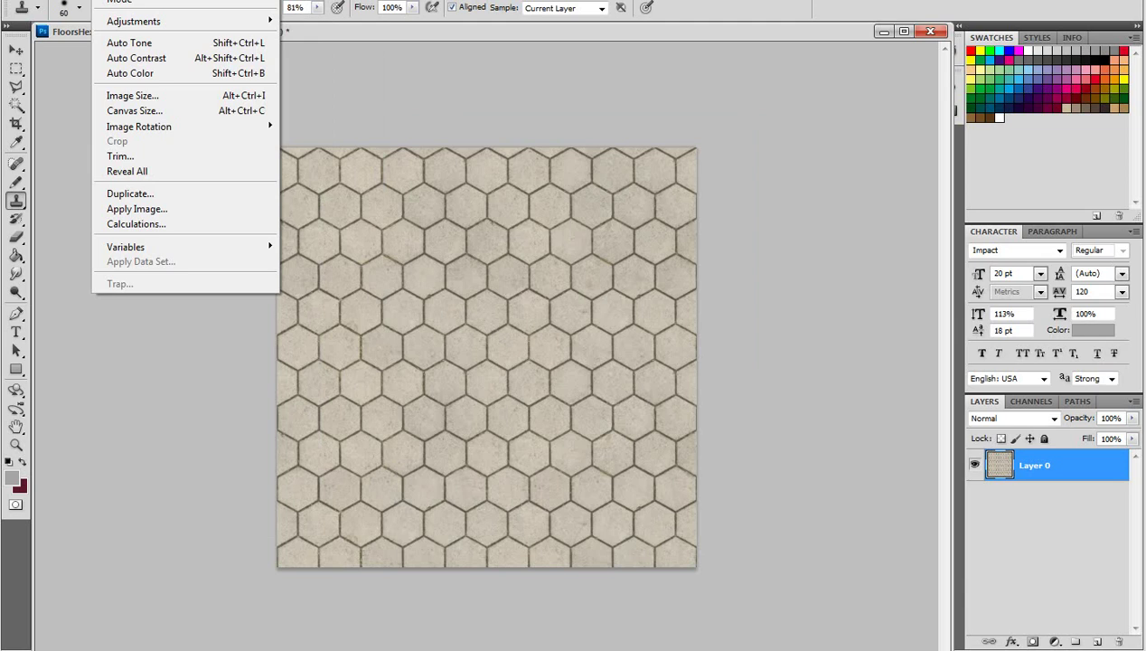
{"action": "key", "text": "Left"}
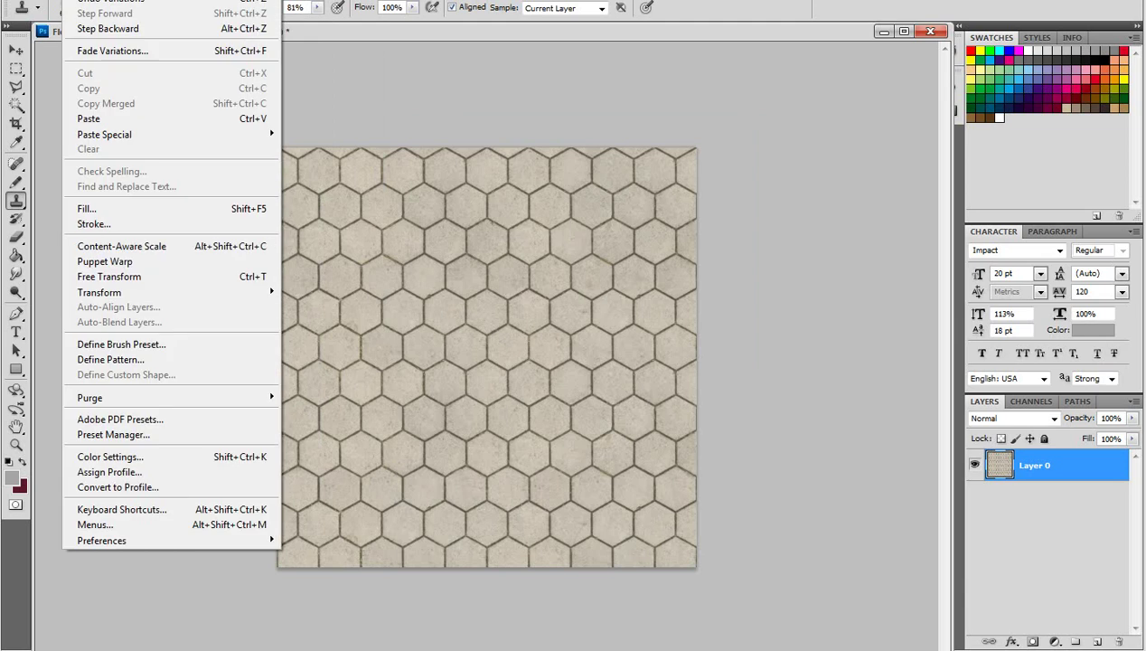
Define the texture as a pattern named FloorsHexagonal0027_2_S.jpg
{"action": "left_click", "coordinate": [127, 361]}
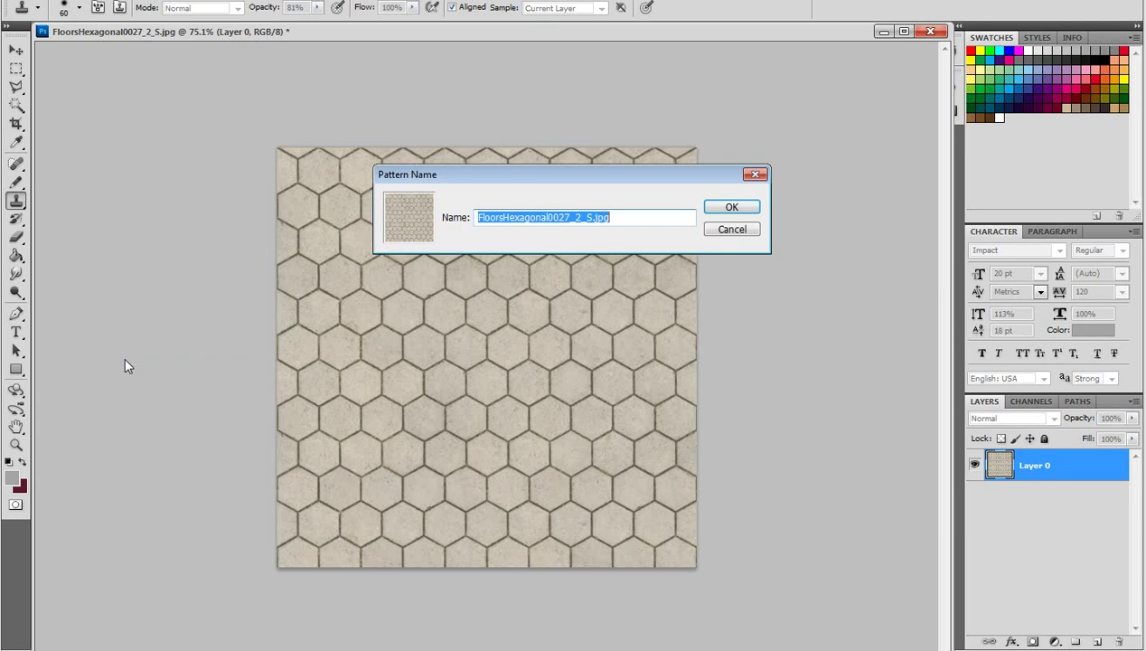
{"action": "left_click", "coordinate": [737, 205]}
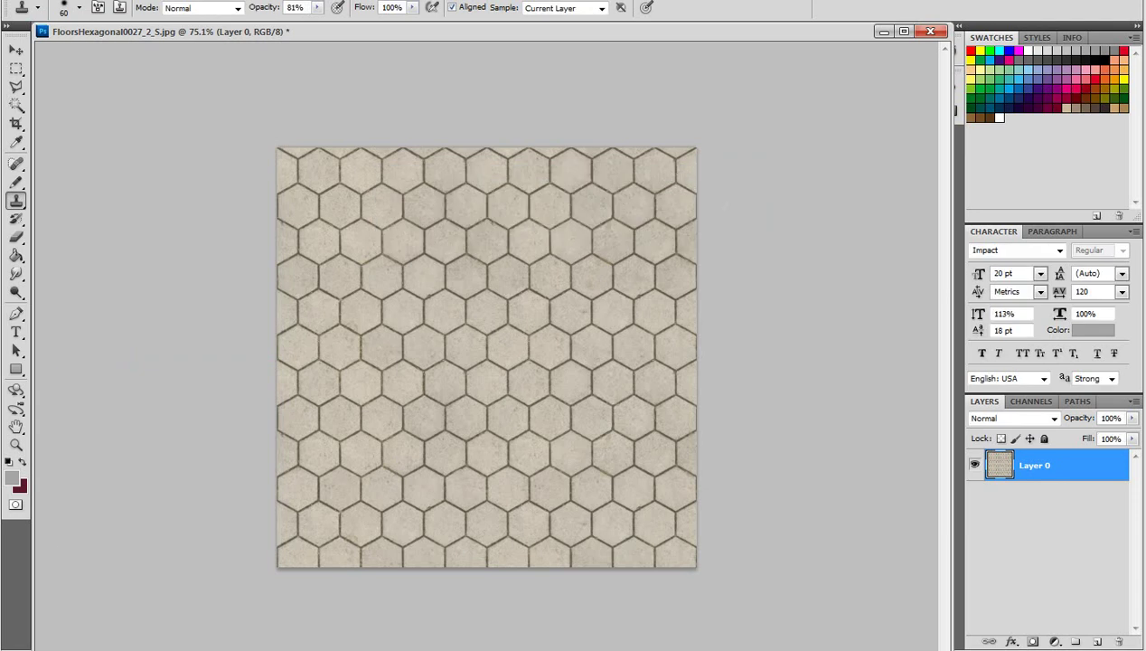
{"action": "key", "text": "alt+s"}
{"action": "key", "text": "Left"}
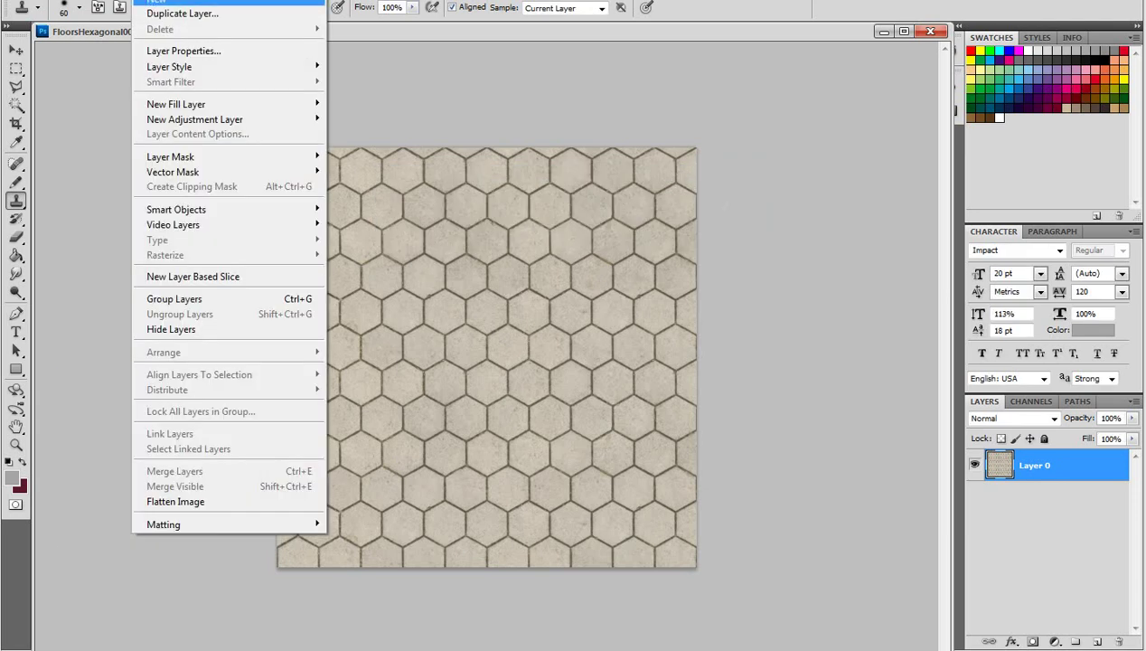
{"action": "mouse_move", "coordinate": [195, 120]}
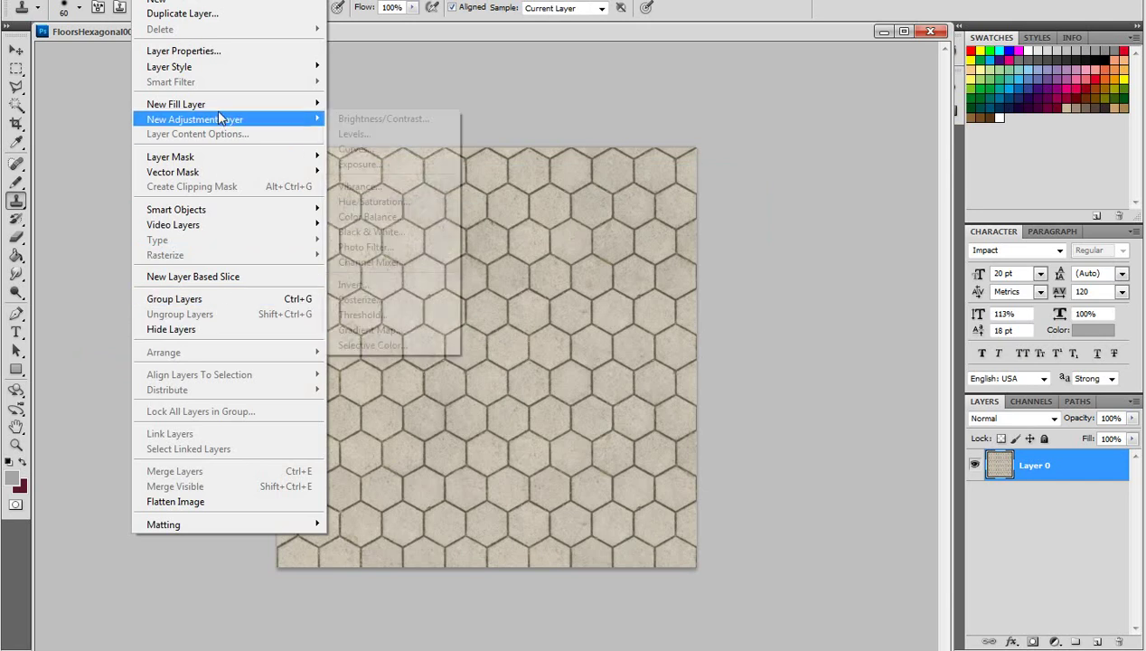
Check the Layer Properties, keeping the name Layer 0
{"action": "left_click", "coordinate": [217, 52]}
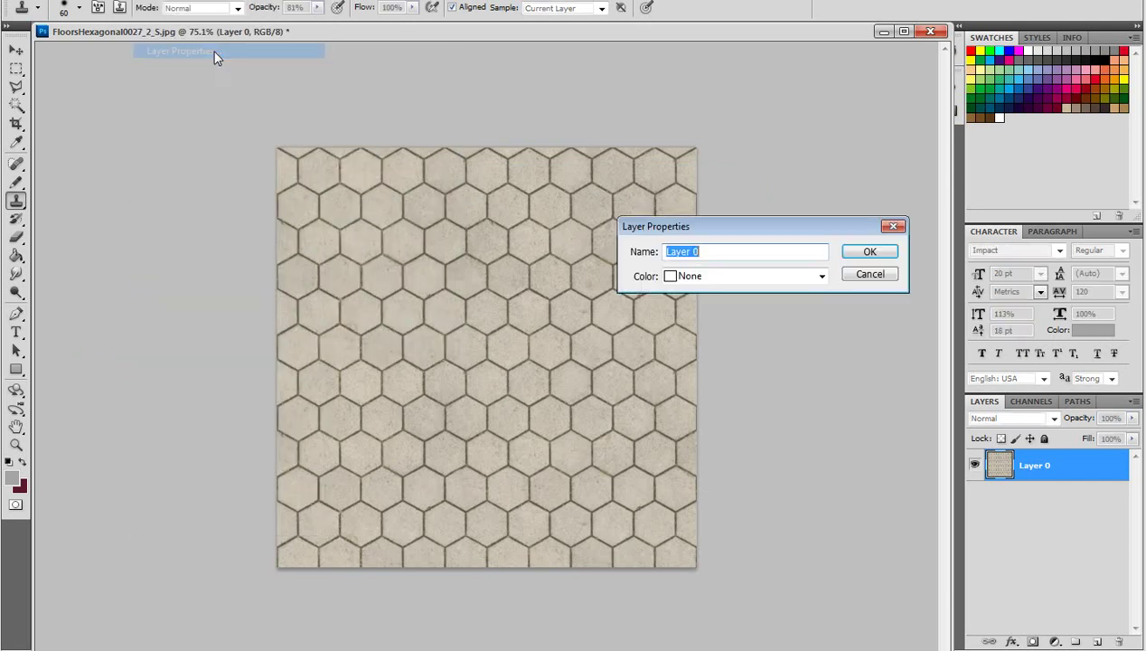
{"action": "left_click", "coordinate": [851, 252]}
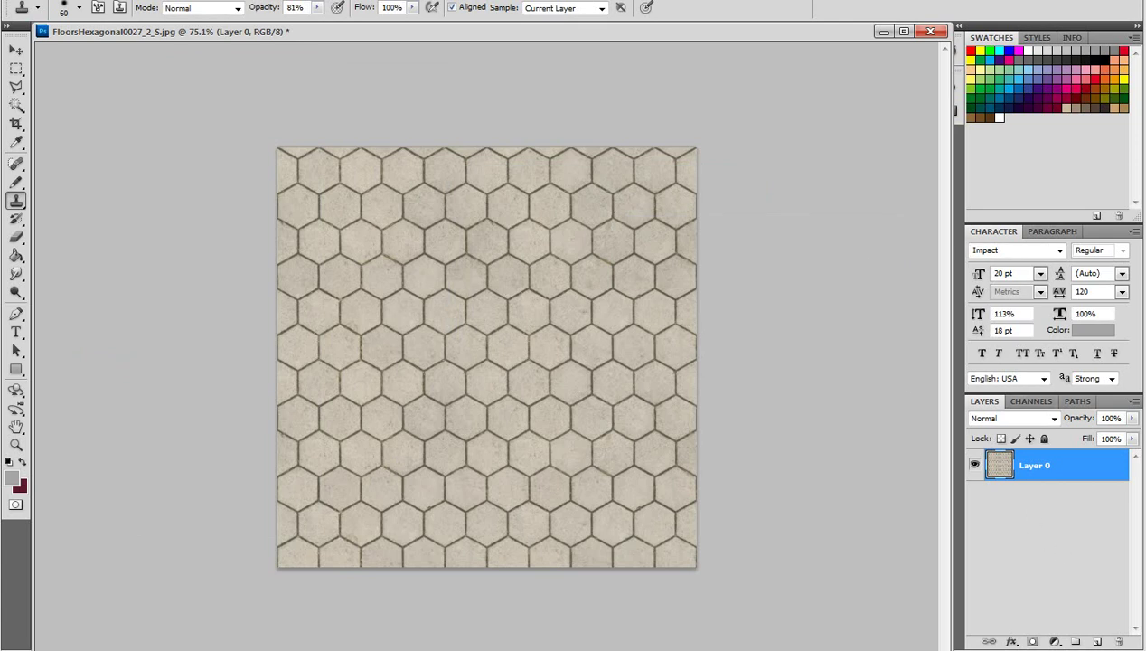
{"action": "key", "text": "alt+t"}
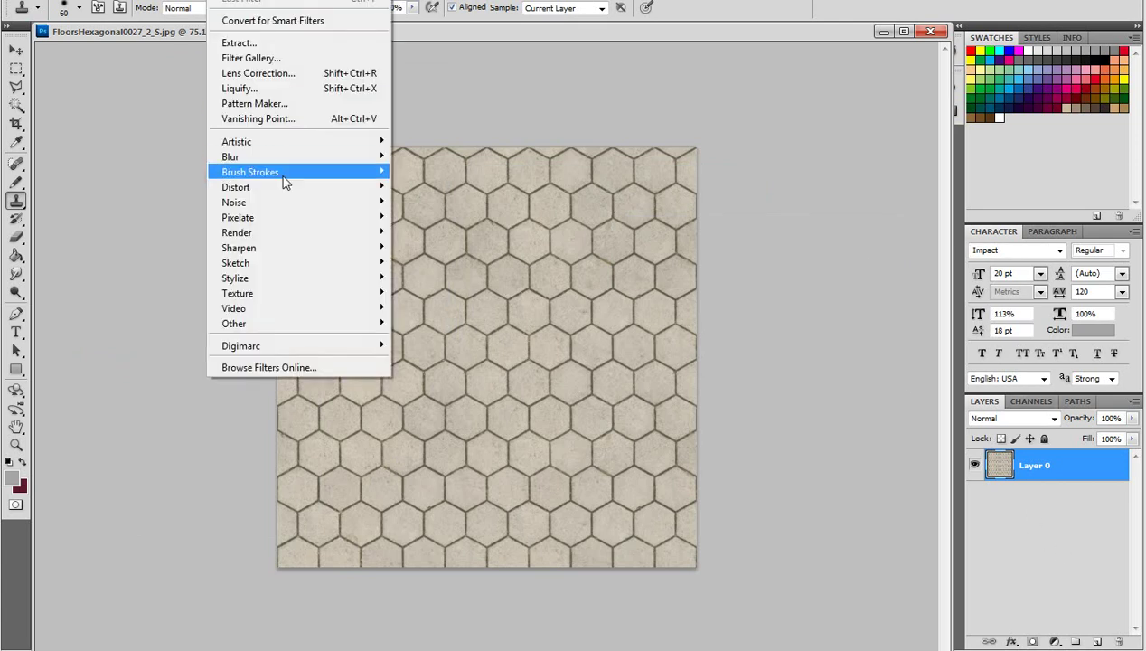
{"action": "mouse_move", "coordinate": [236, 188]}
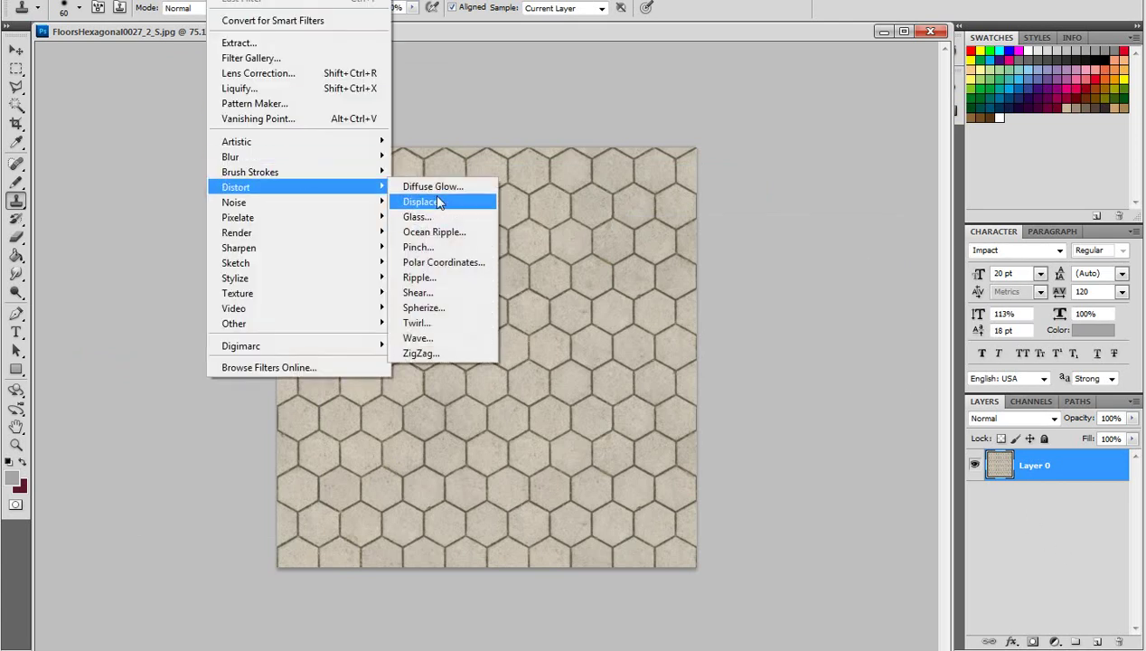
Preview Glass, Ocean Ripple, Chalk & Charcoal and Conté Crayon in the Filter Gallery
{"action": "left_click", "coordinate": [436, 186]}
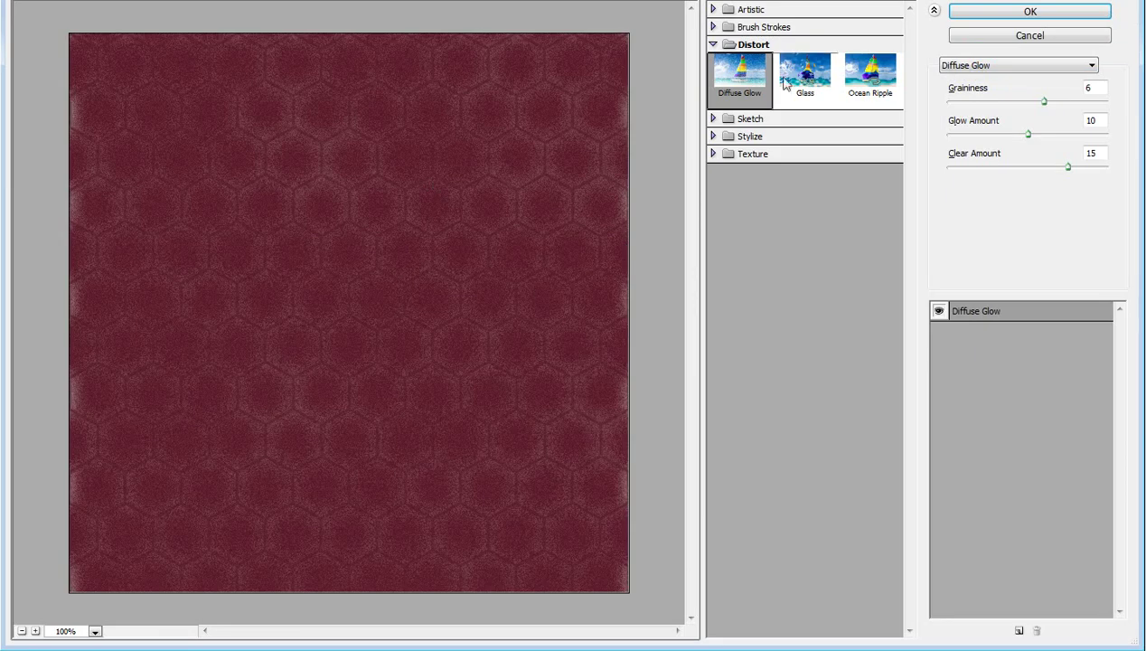
{"action": "left_click", "coordinate": [817, 76]}
{"action": "left_click", "coordinate": [872, 77]}
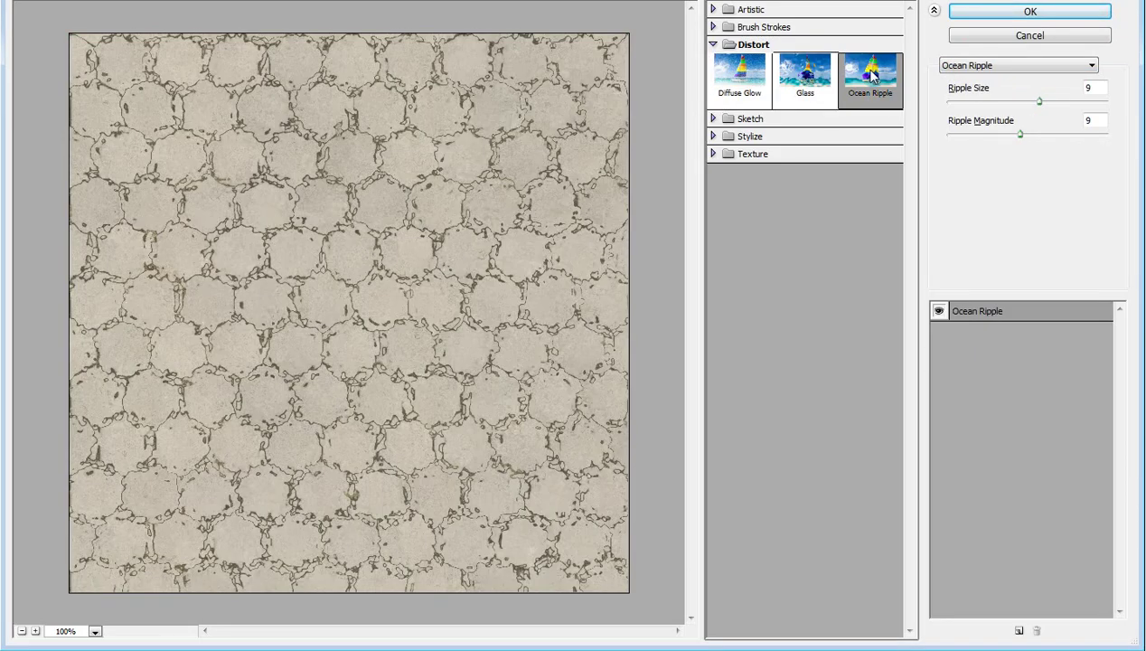
{"action": "left_click", "coordinate": [807, 119]}
{"action": "left_click", "coordinate": [805, 150]}
{"action": "left_click", "coordinate": [805, 201]}
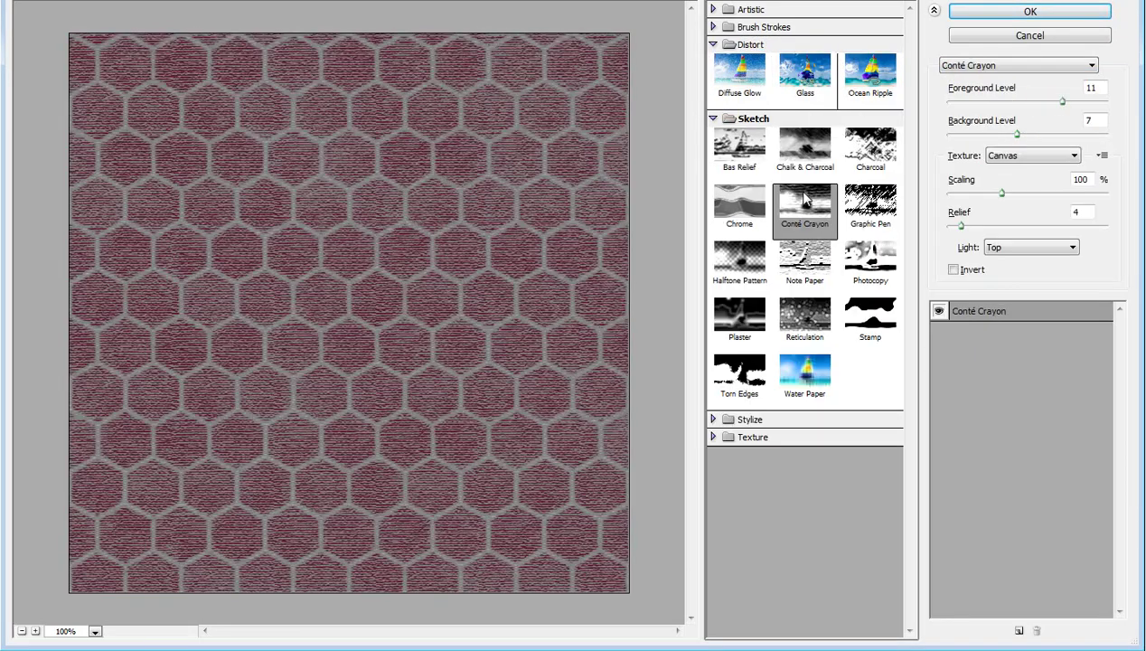
Set Conté Crayon to foreground level 4, background level 13 and lower scaling
{"action": "left_click_drag", "start_coordinate": [1062, 102], "coordinate": [982, 101]}
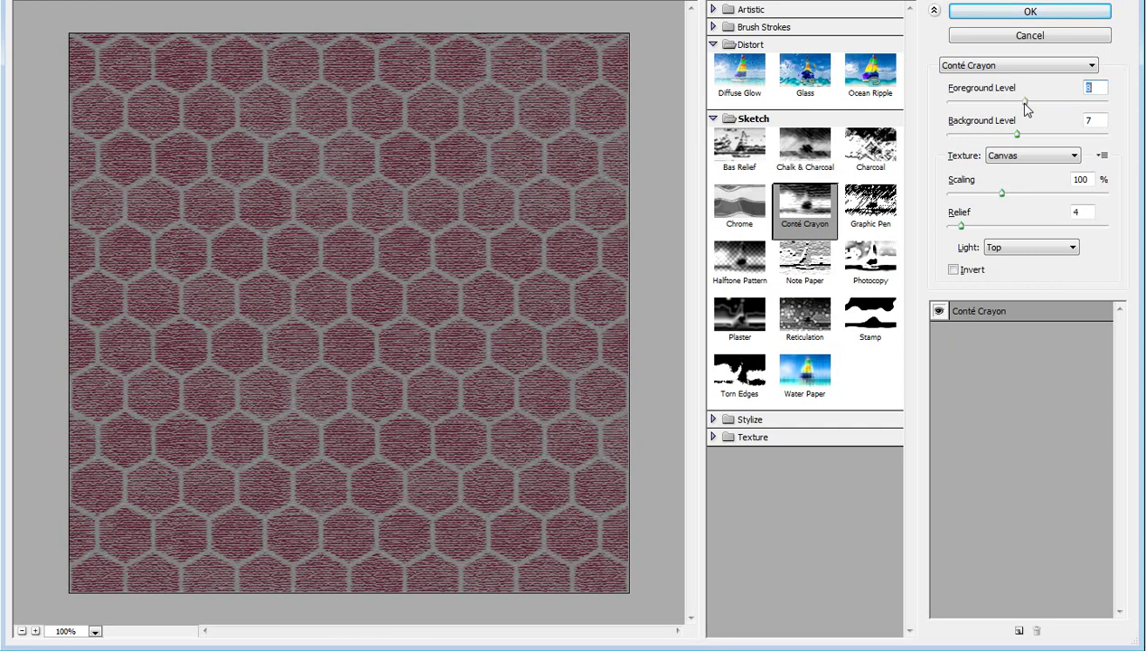
{"action": "left_click_drag", "start_coordinate": [1018, 135], "coordinate": [1085, 135]}
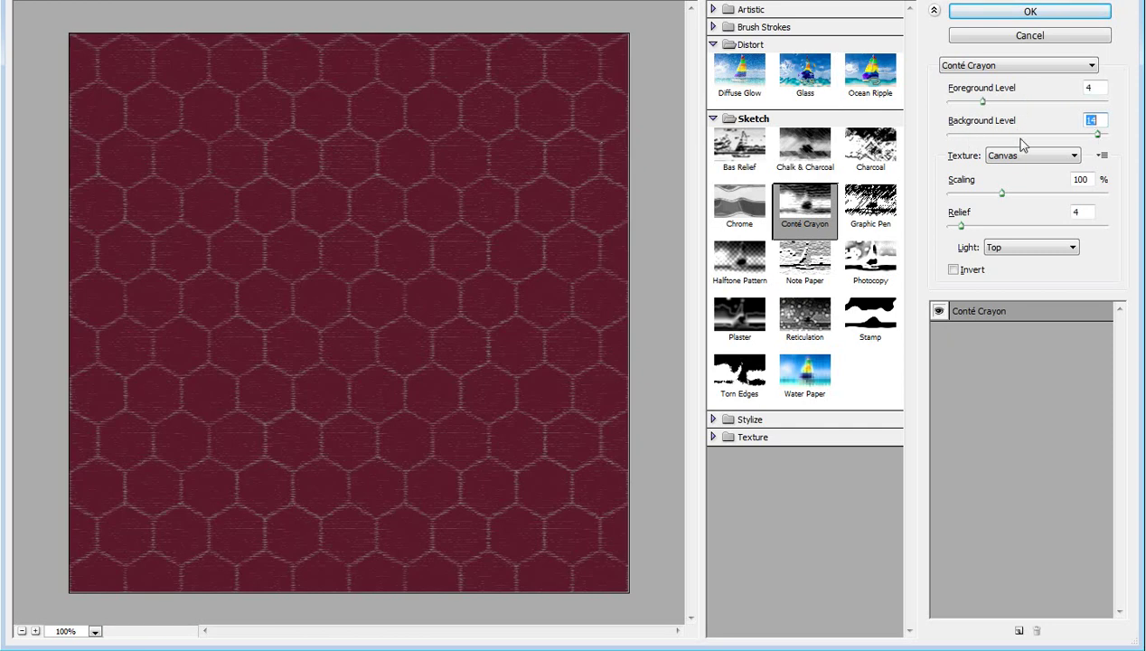
{"action": "mouse_move", "coordinate": [1001, 193]}
{"action": "left_mouse_down"}
{"action": "mouse_move", "coordinate": [988, 192]}
{"action": "mouse_move", "coordinate": [1062, 225]}
{"action": "left_mouse_up"}
Cancel the Filter Gallery, then open and cancel the Layer Style blending options
{"action": "left_click", "coordinate": [1058, 40]}
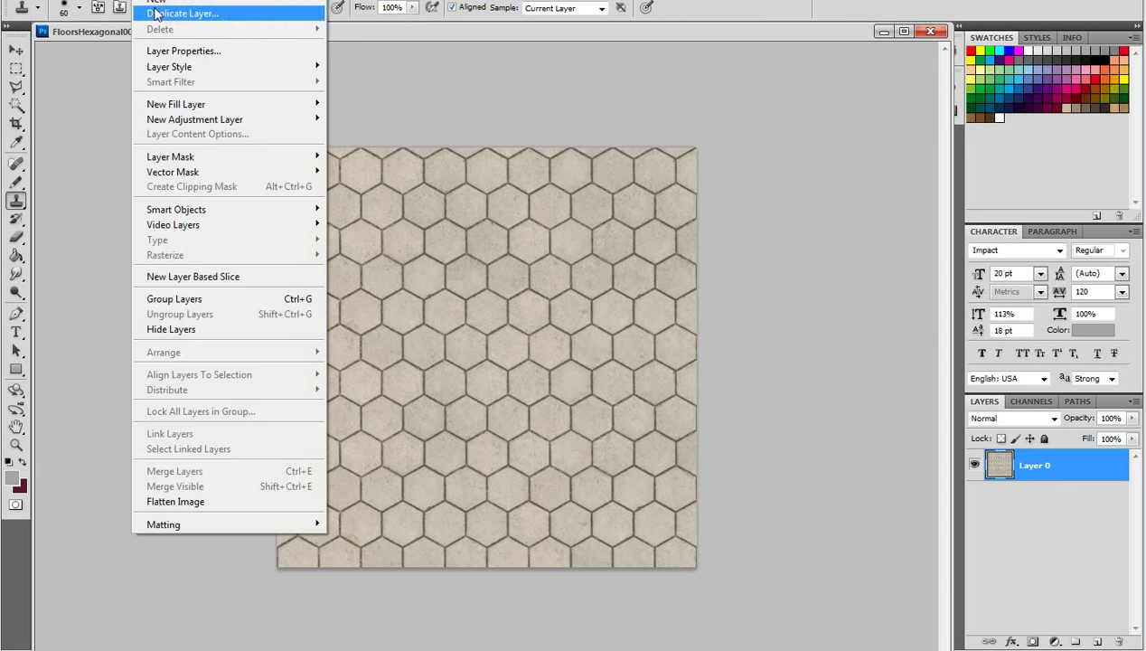
{"action": "mouse_move", "coordinate": [169, 67]}
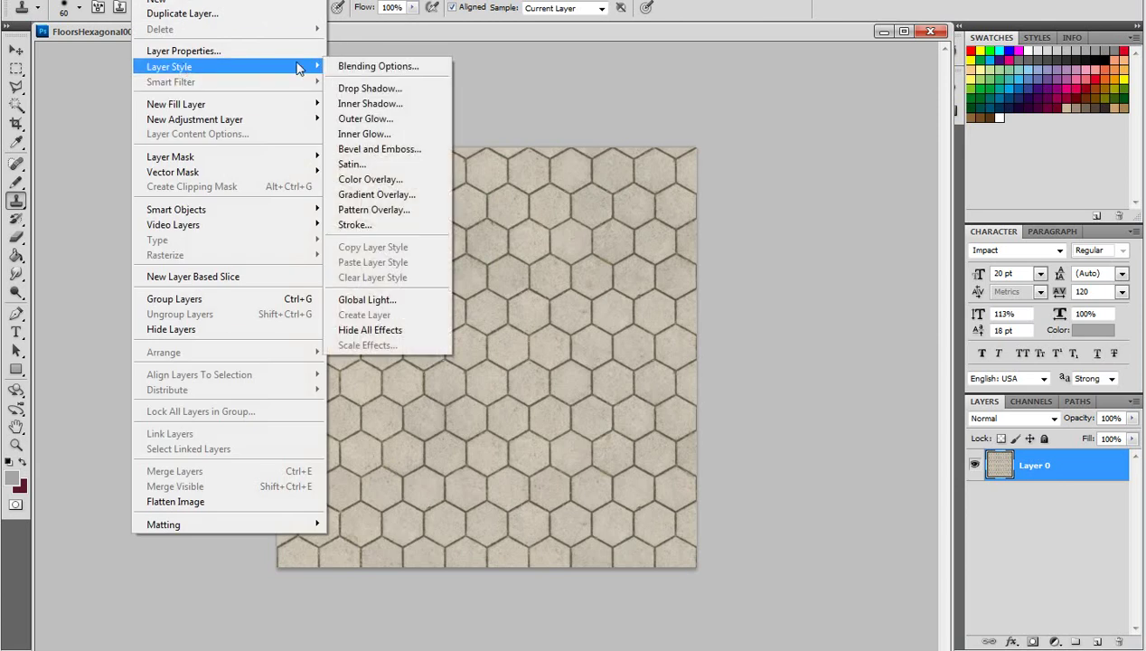
{"action": "left_click", "coordinate": [357, 66]}
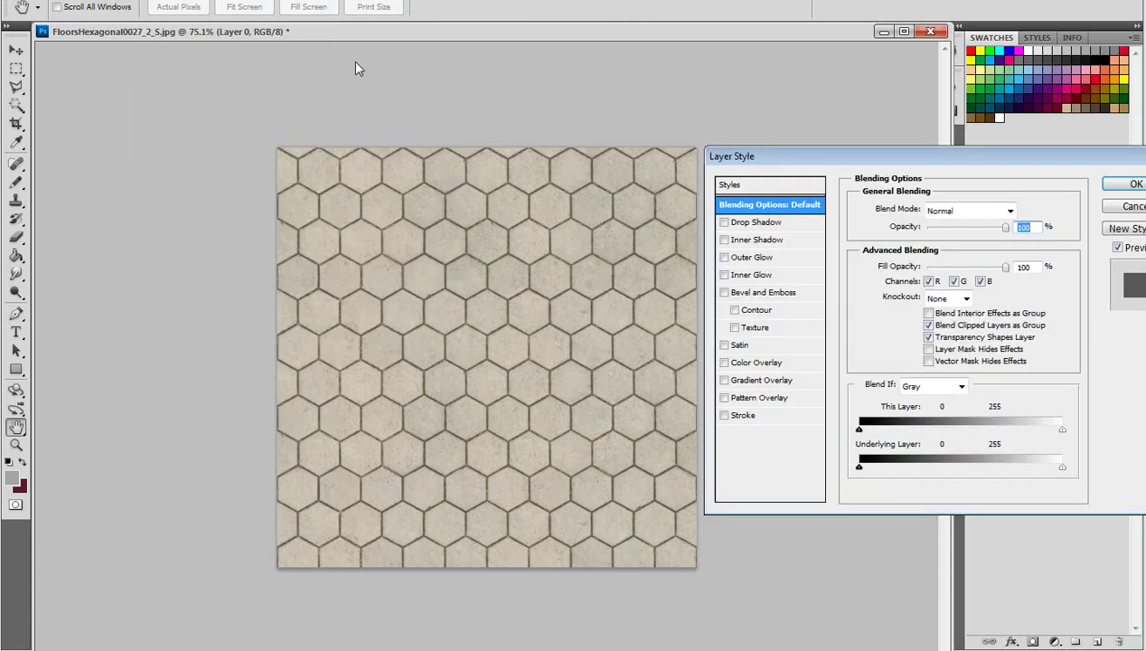
{"action": "left_click_drag", "start_coordinate": [912, 155], "coordinate": [435, 185]}
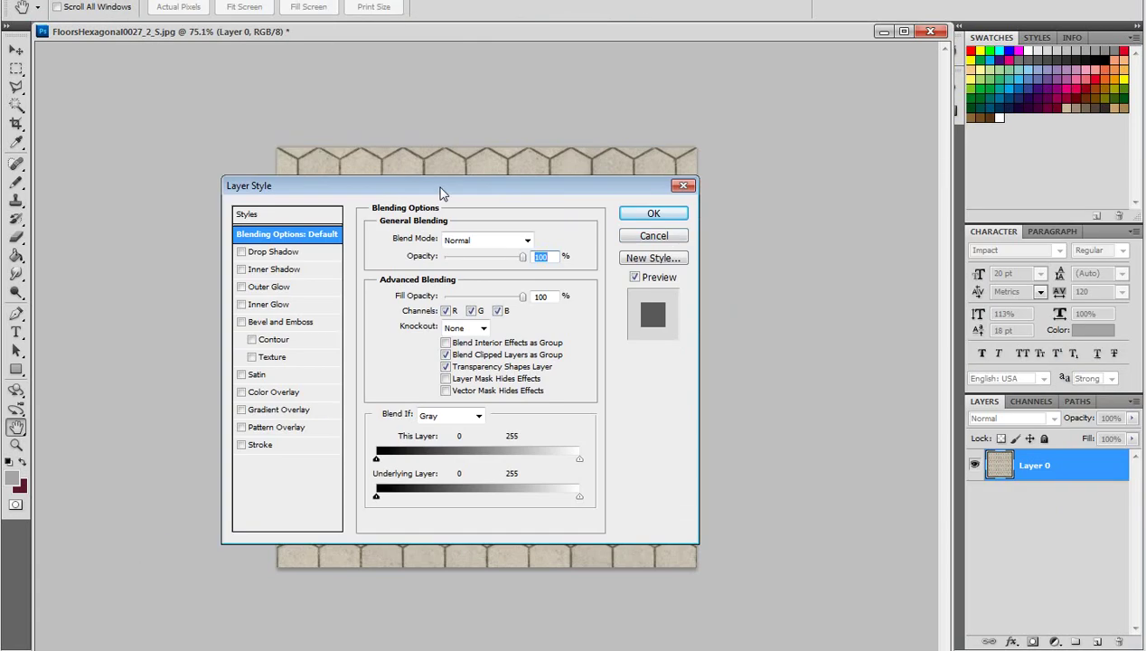
{"action": "left_click", "coordinate": [675, 239]}
{"action": "key", "text": "alt+i"}
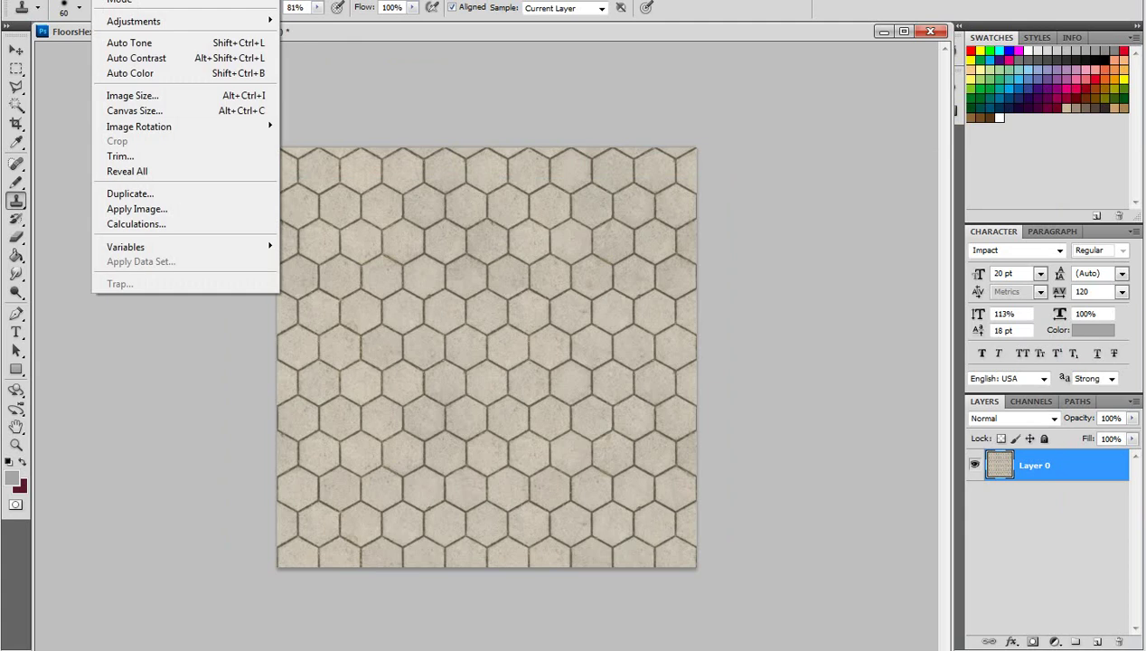
Select the pale tile colour with Color Range at fuzziness 7 and add empty Layer 1
{"action": "key", "text": "Right"}
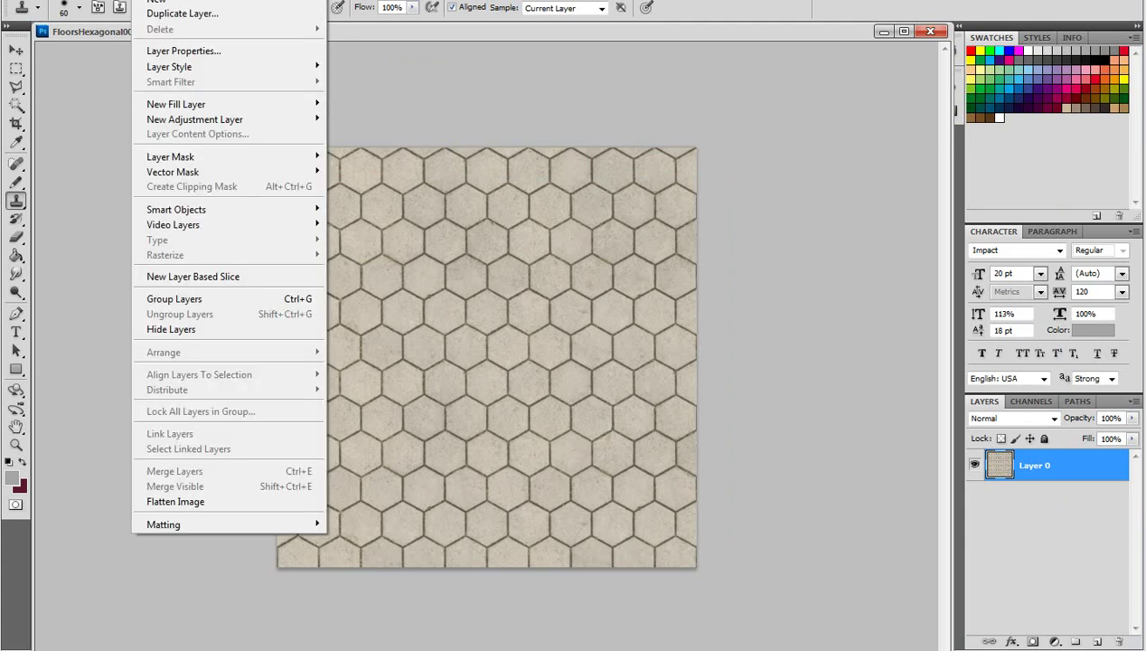
{"action": "key", "text": "Right"}
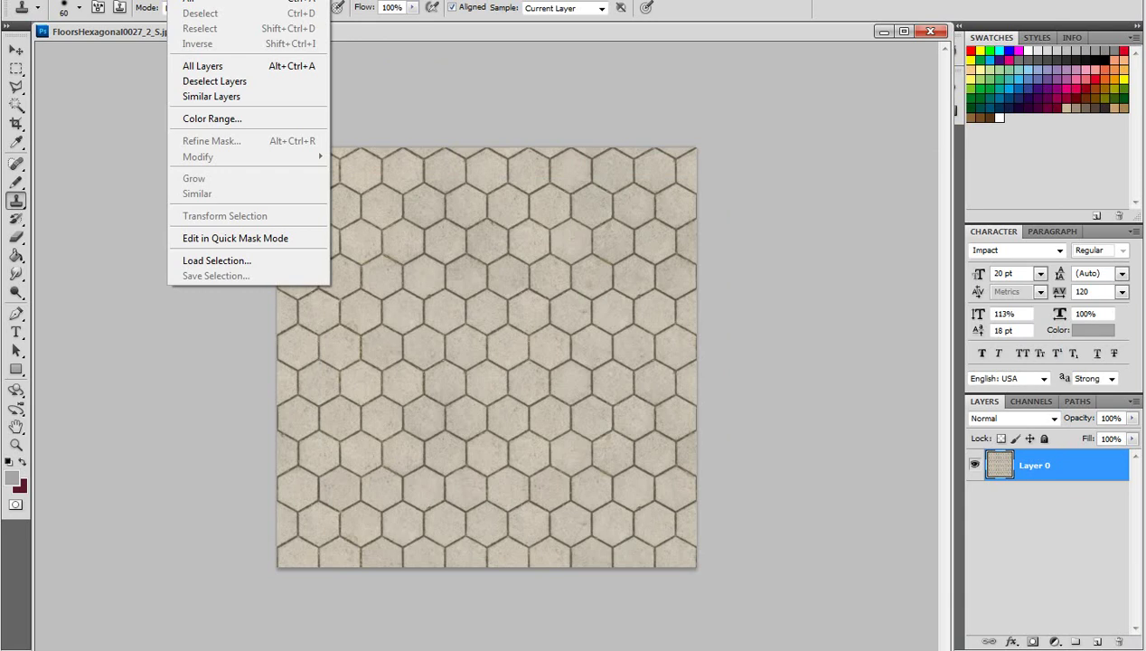
{"action": "left_click", "coordinate": [217, 118]}
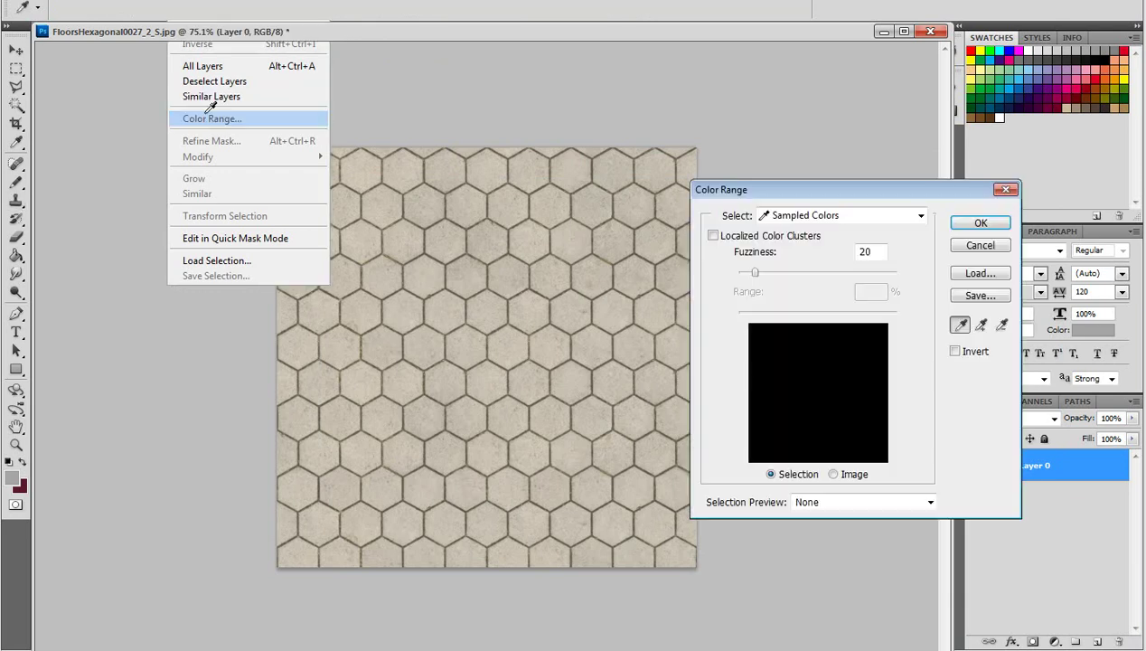
{"action": "left_click", "coordinate": [411, 317]}
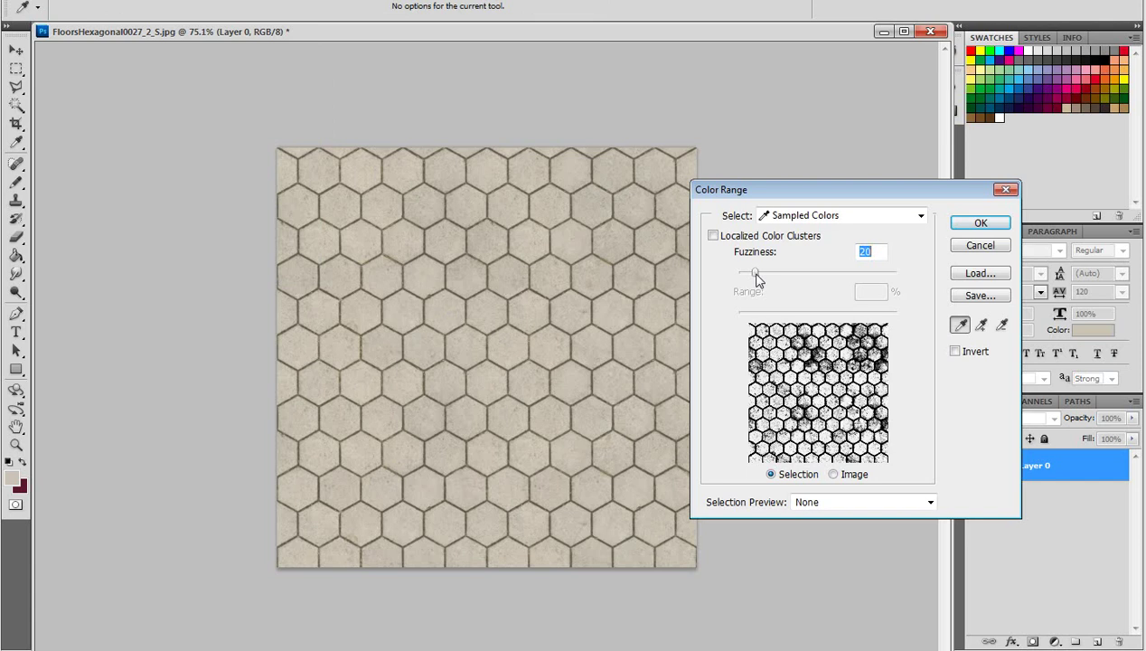
{"action": "left_click_drag", "start_coordinate": [756, 273], "coordinate": [737, 273]}
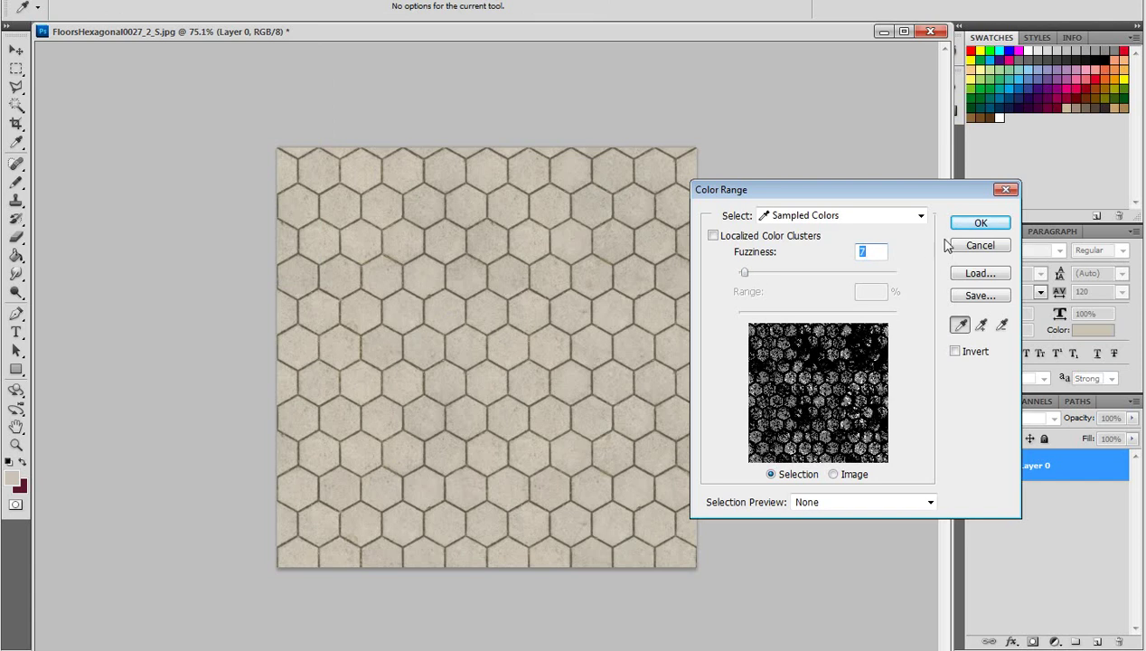
{"action": "left_click", "coordinate": [980, 223]}
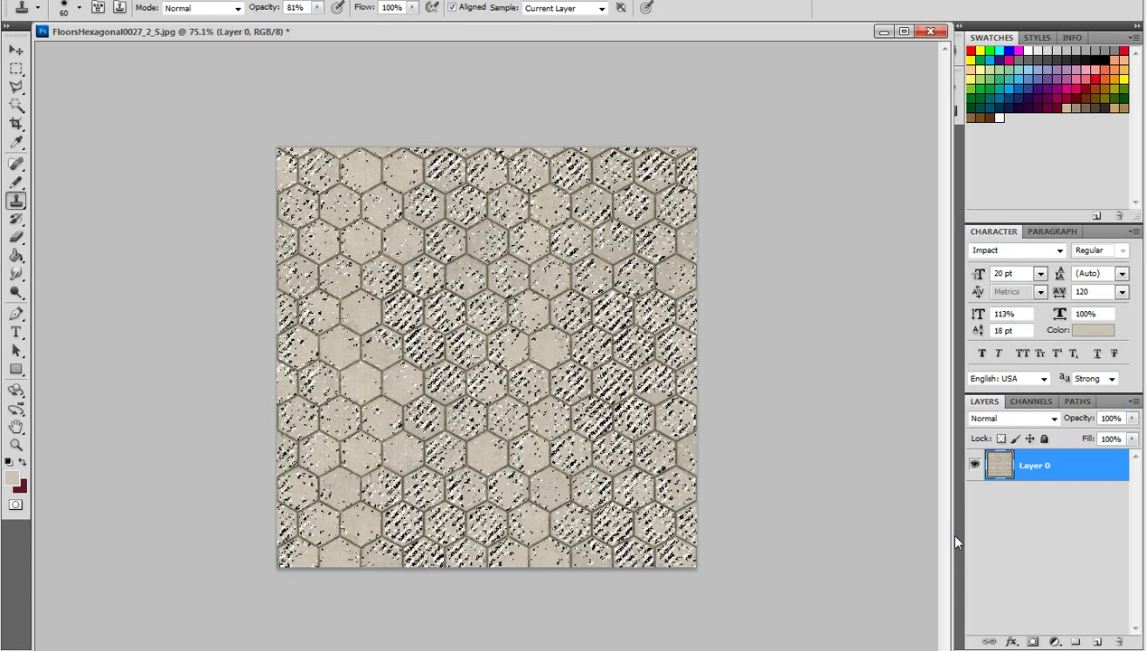
{"action": "key", "text": "ctrl+j"}
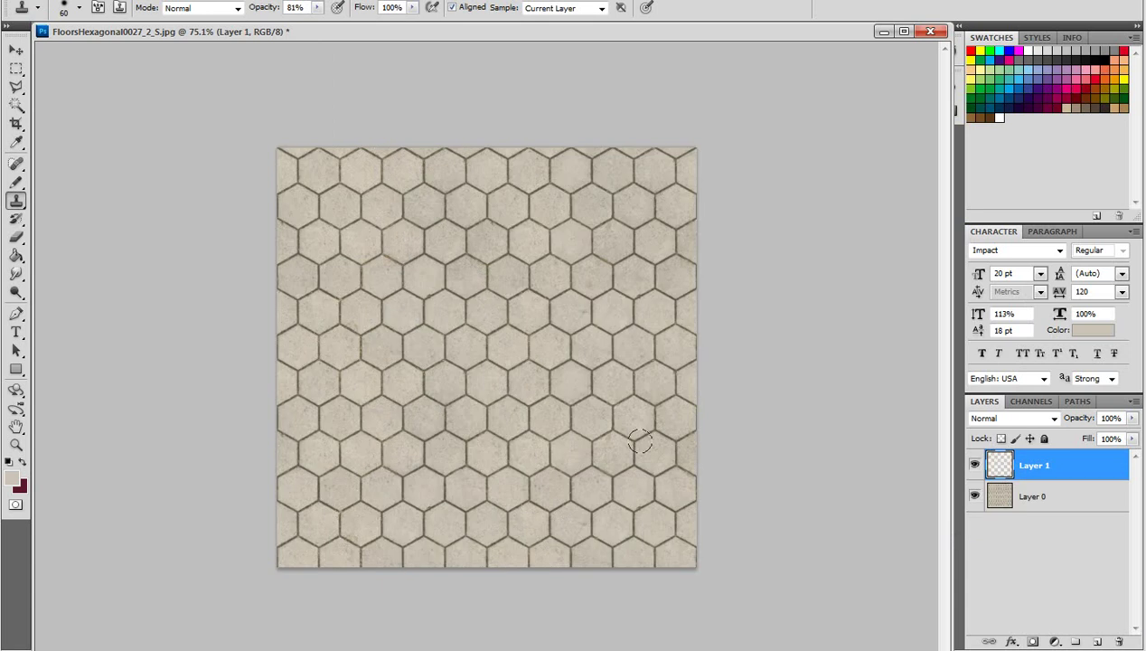
Switch to the Pencil and set its size to 162 px
{"action": "key", "text": "b"}
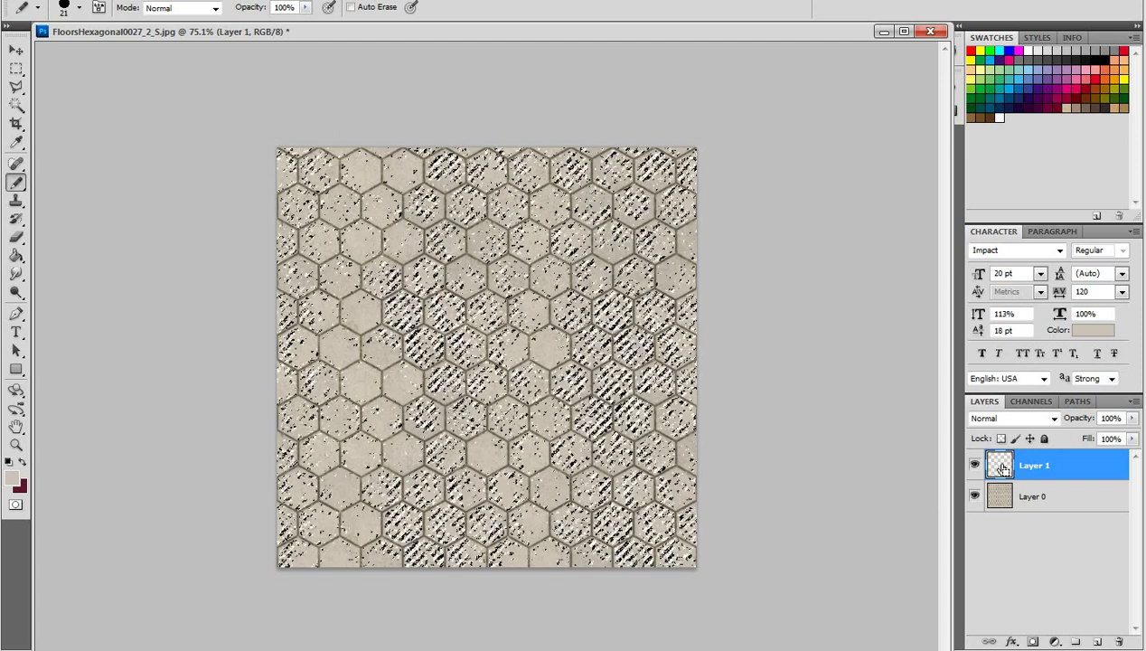
{"action": "right_click", "coordinate": [593, 539]}
{"action": "left_click_drag", "start_coordinate": [624, 482], "coordinate": [704, 481]}
{"action": "key", "text": "Return"}
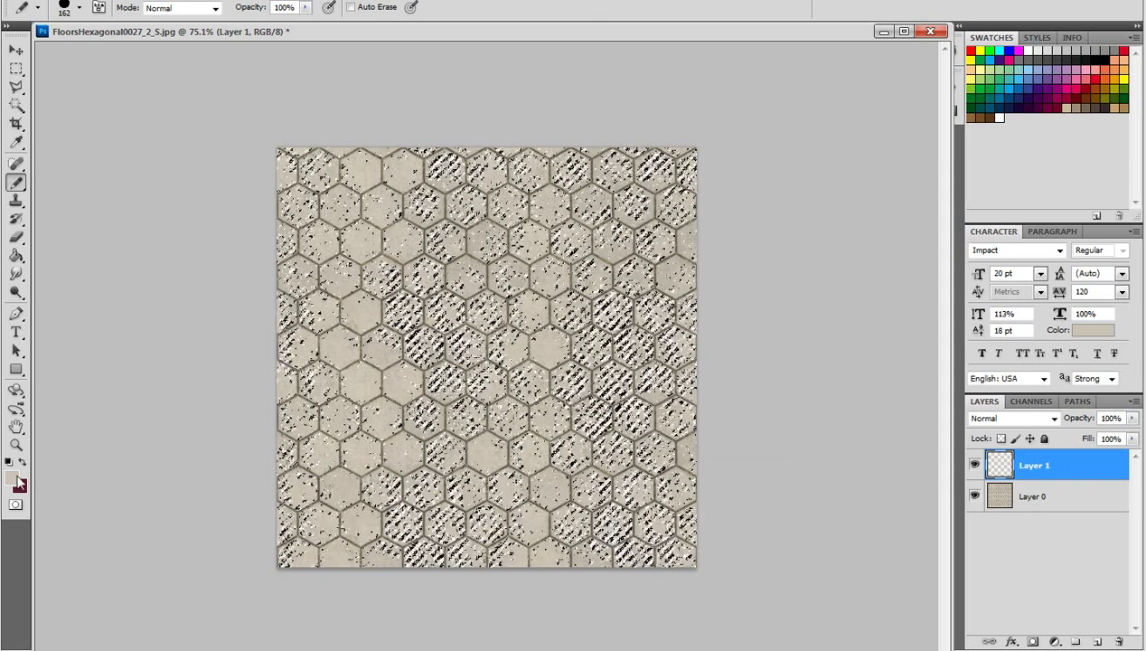
Set the foreground colour to dark grey #616161 and the opacity to 7%
{"action": "left_click", "coordinate": [13, 477]}
{"action": "left_click", "coordinate": [678, 457]}
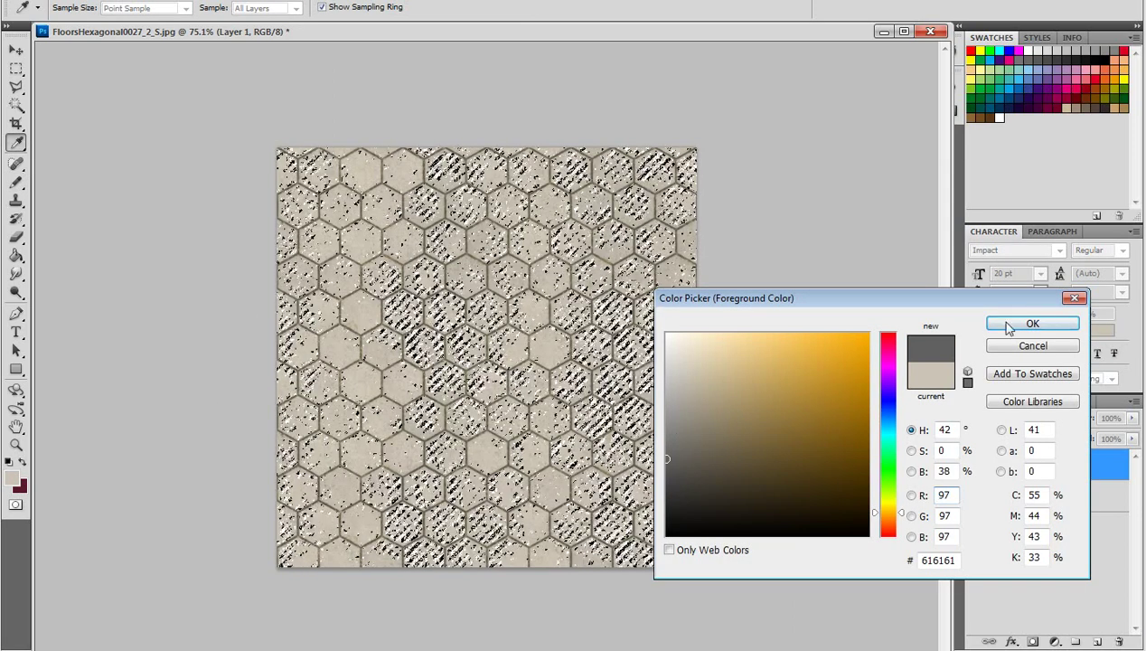
{"action": "left_click", "coordinate": [1032, 323]}
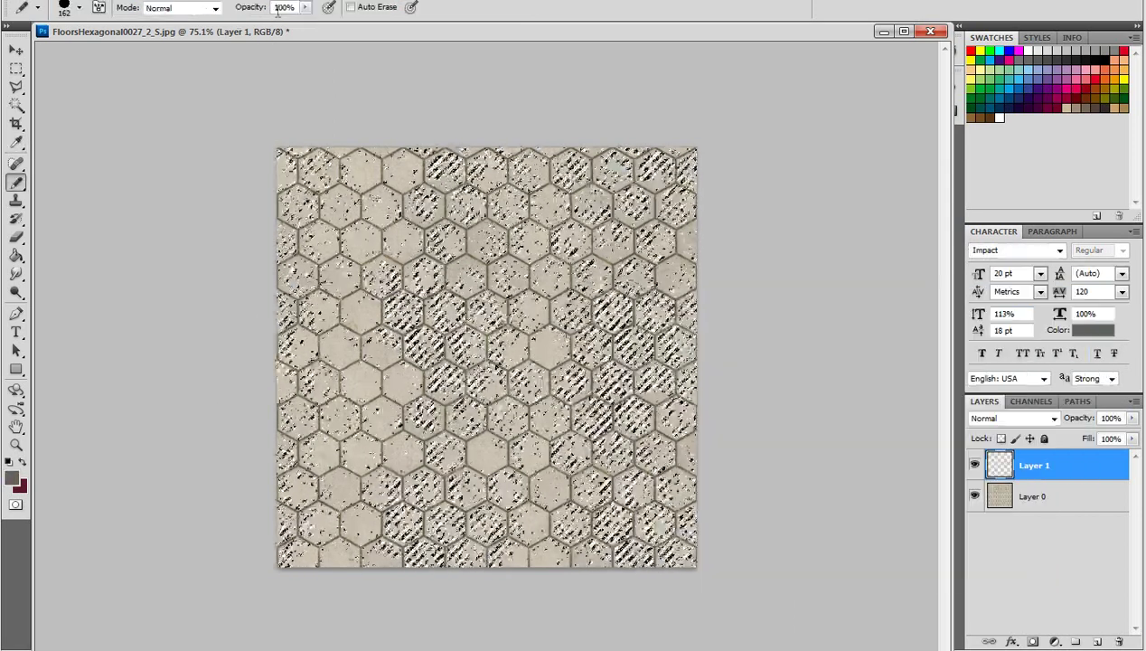
{"action": "left_click_drag", "start_coordinate": [257, 8], "coordinate": [210, 13]}
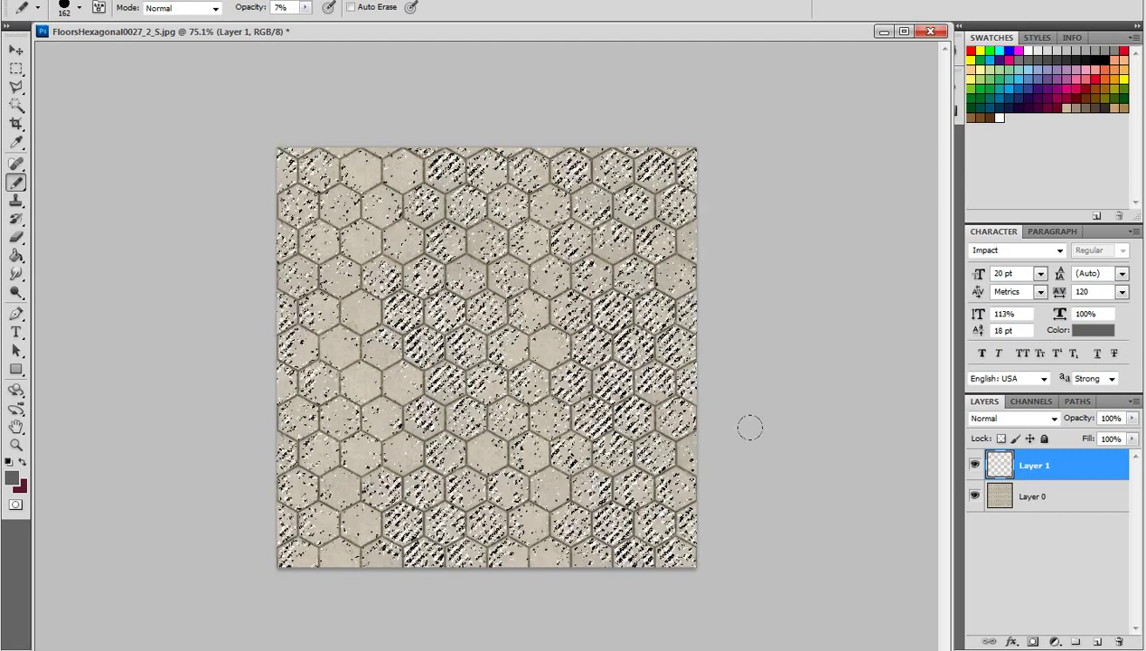
Switch to the Rectangular Marquee and drop the colour-range selection
{"action": "left_click", "coordinate": [16, 68]}
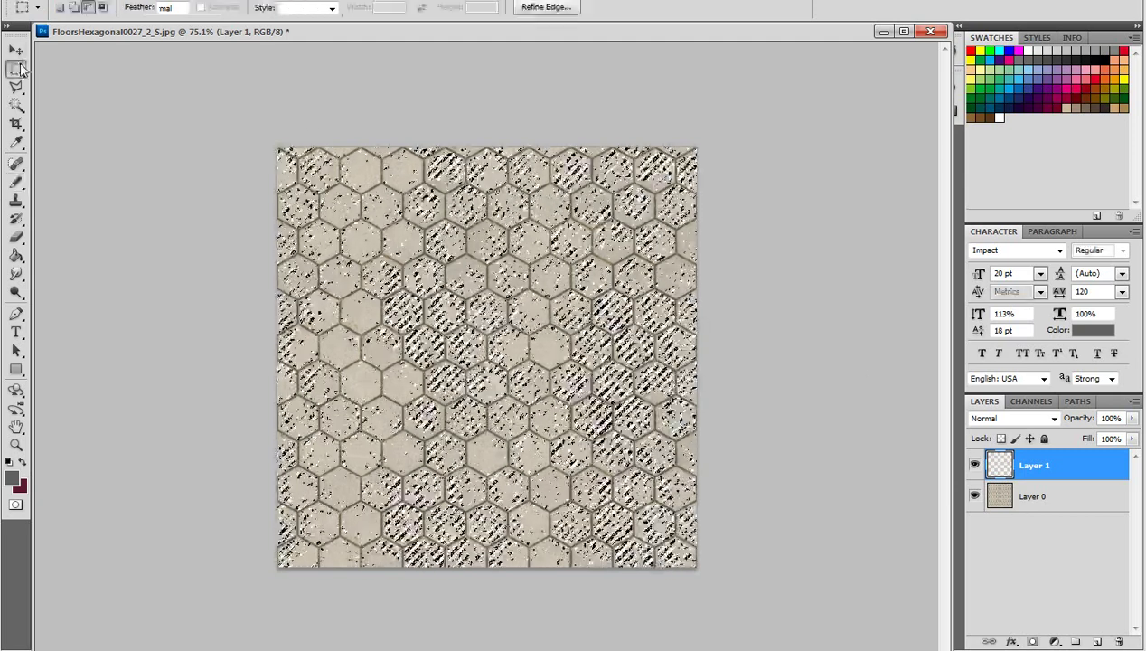
{"action": "right_click", "coordinate": [435, 297]}
{"action": "left_click", "coordinate": [458, 308]}
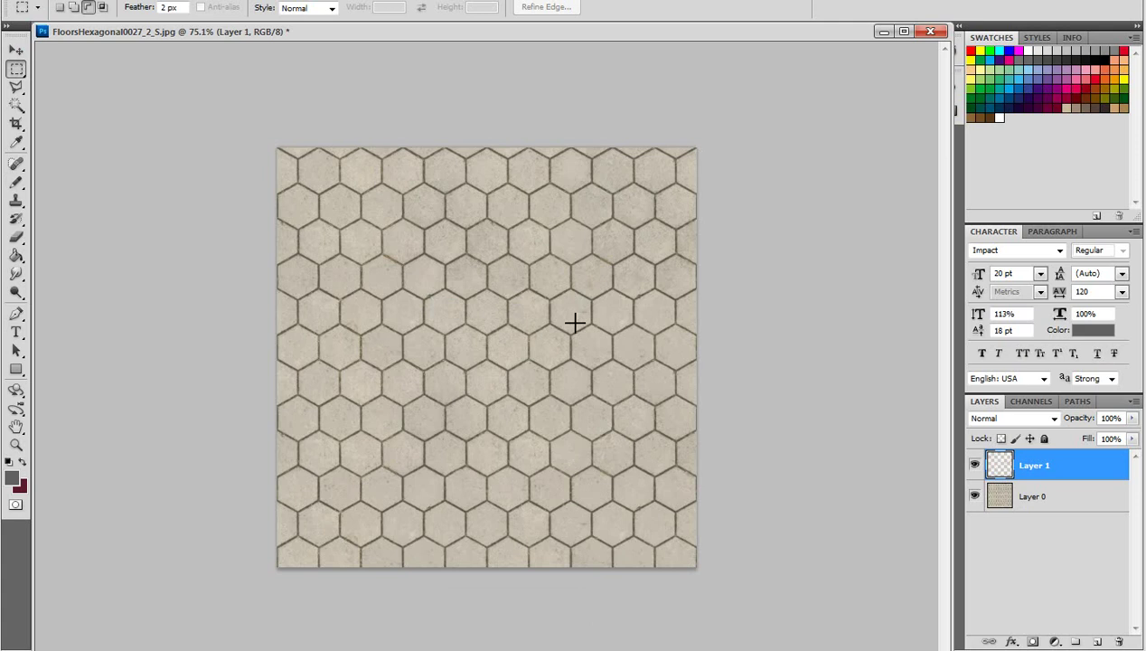
Make Layer 0 active, select the whole canvas, crop to it, and reopen the Image menu
{"action": "left_click", "coordinate": [101, 0]}
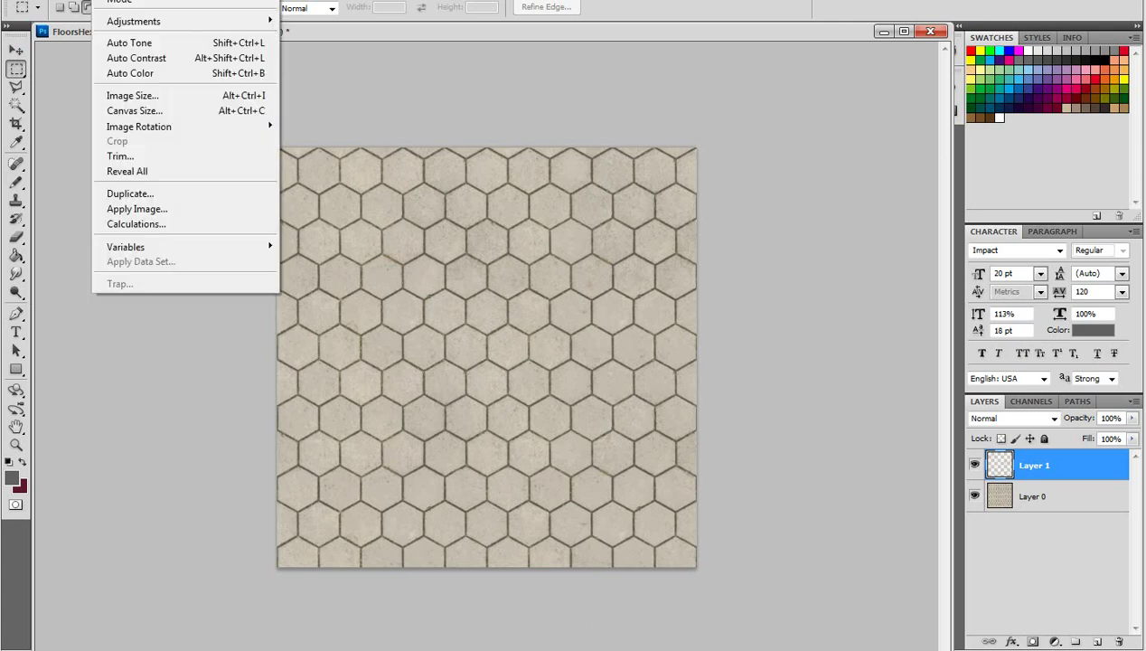
{"action": "key", "text": "Escape"}
{"action": "left_click", "coordinate": [1000, 504]}
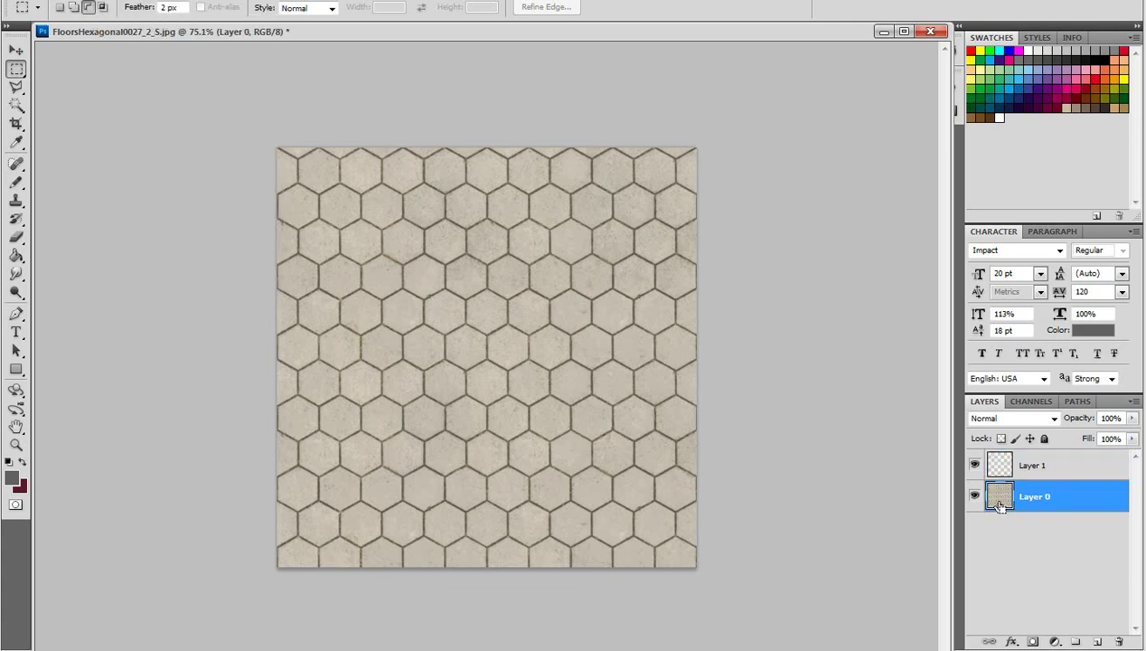
{"action": "left_click", "coordinate": [1000, 505], "text": "ctrl"}
{"action": "left_click", "coordinate": [101, 0]}
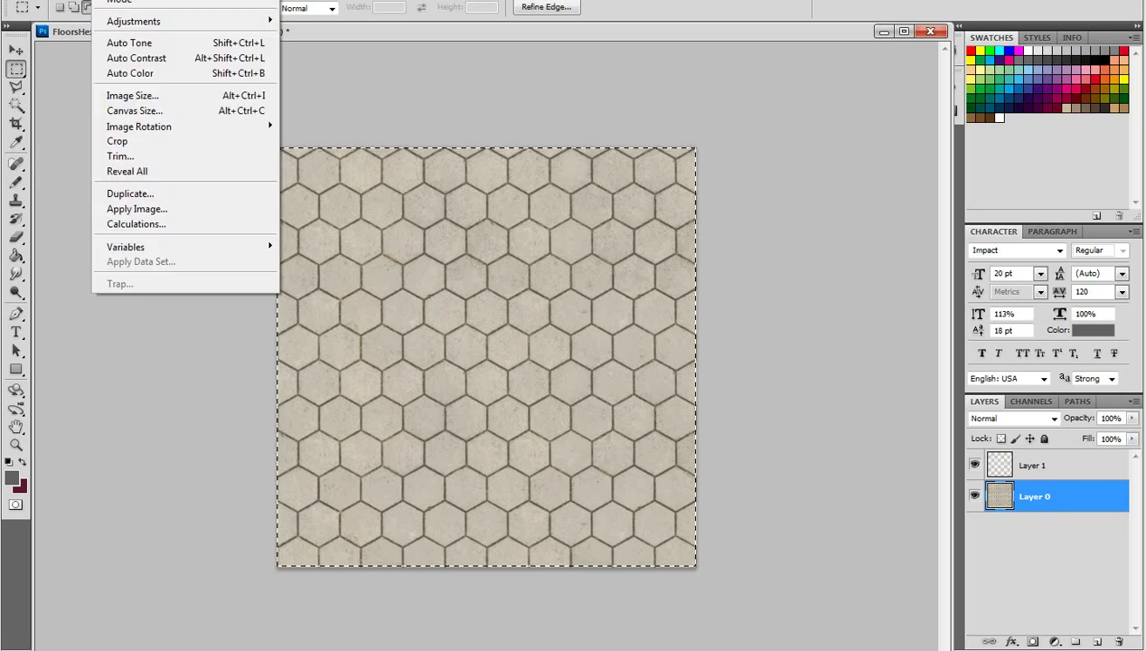
{"action": "left_click", "coordinate": [126, 142]}
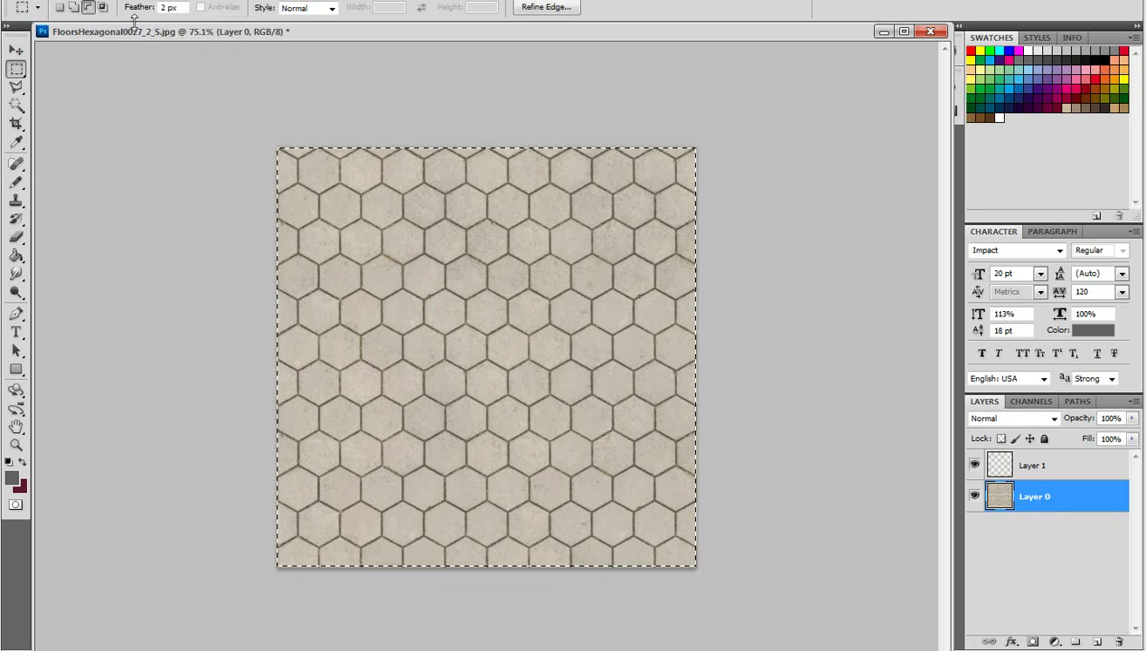
{"action": "left_click", "coordinate": [101, 0]}
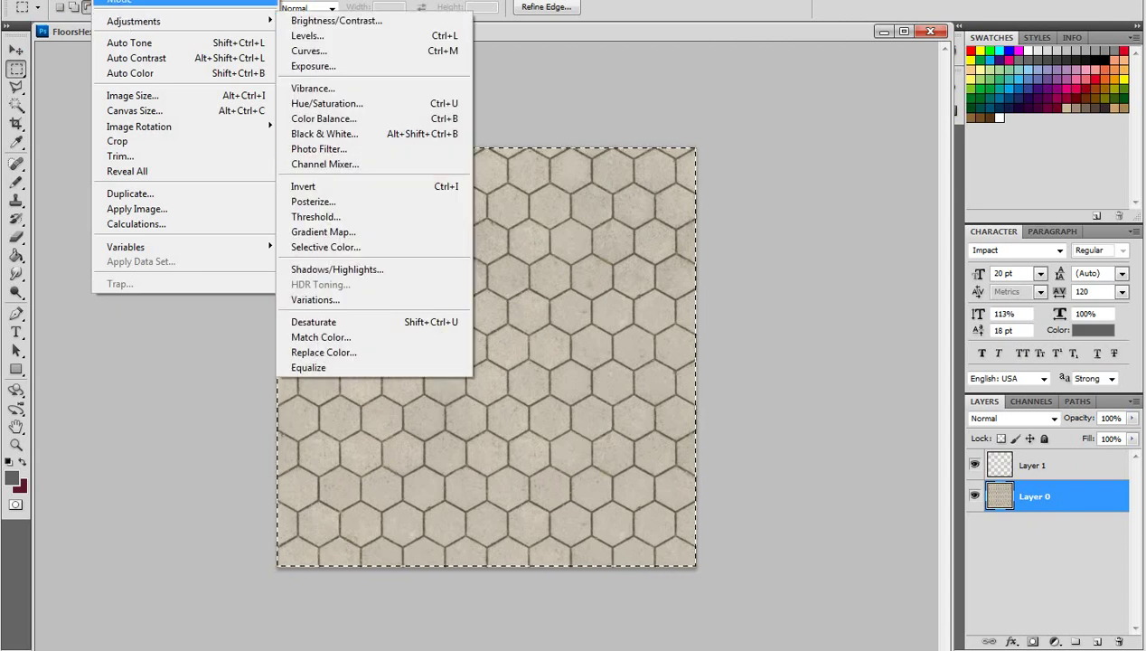
{"action": "mouse_move", "coordinate": [127, 1]}
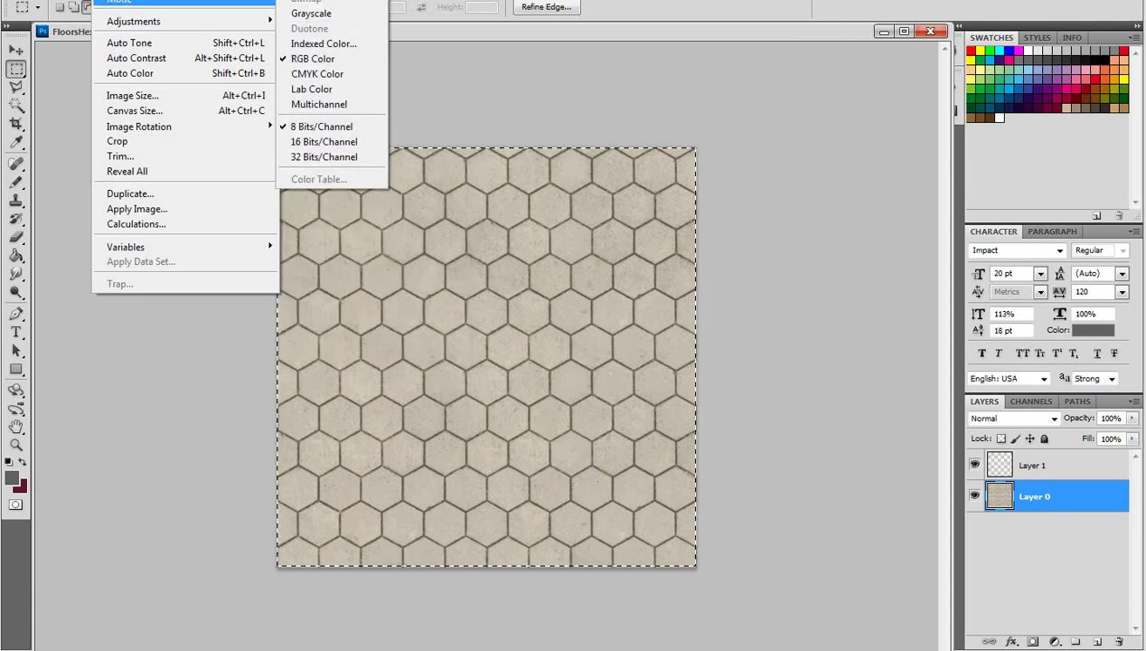
Cancel the Duplicate Image dialog and move through the menus by keyboard to Filter > Other
{"action": "left_click", "coordinate": [168, 194]}
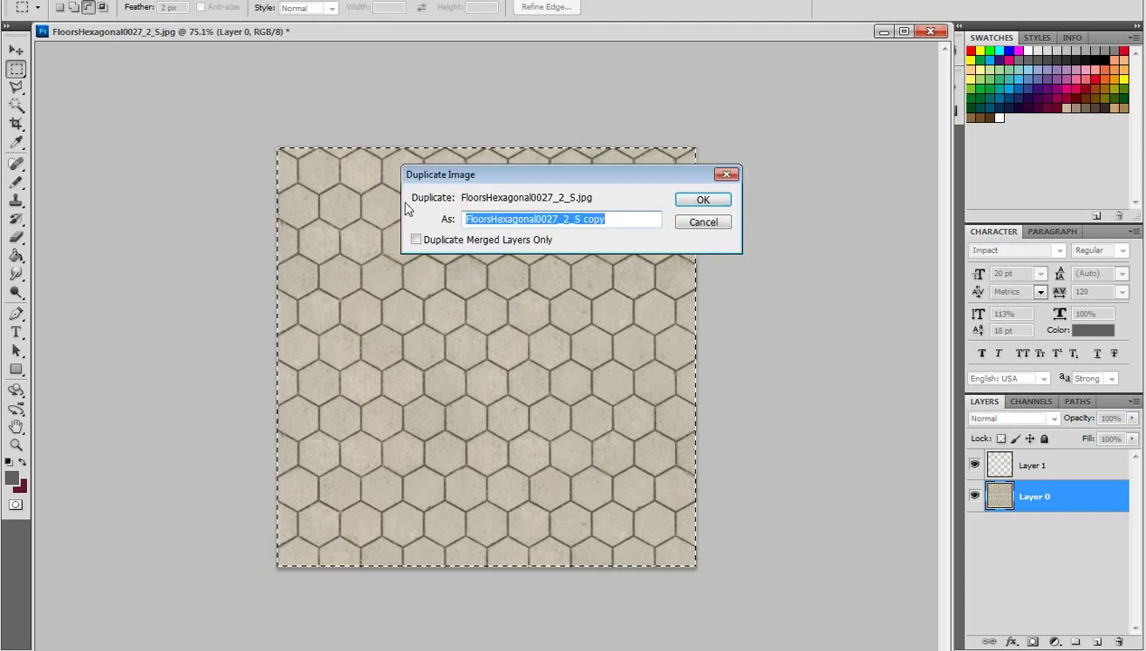
{"action": "left_click", "coordinate": [692, 222]}
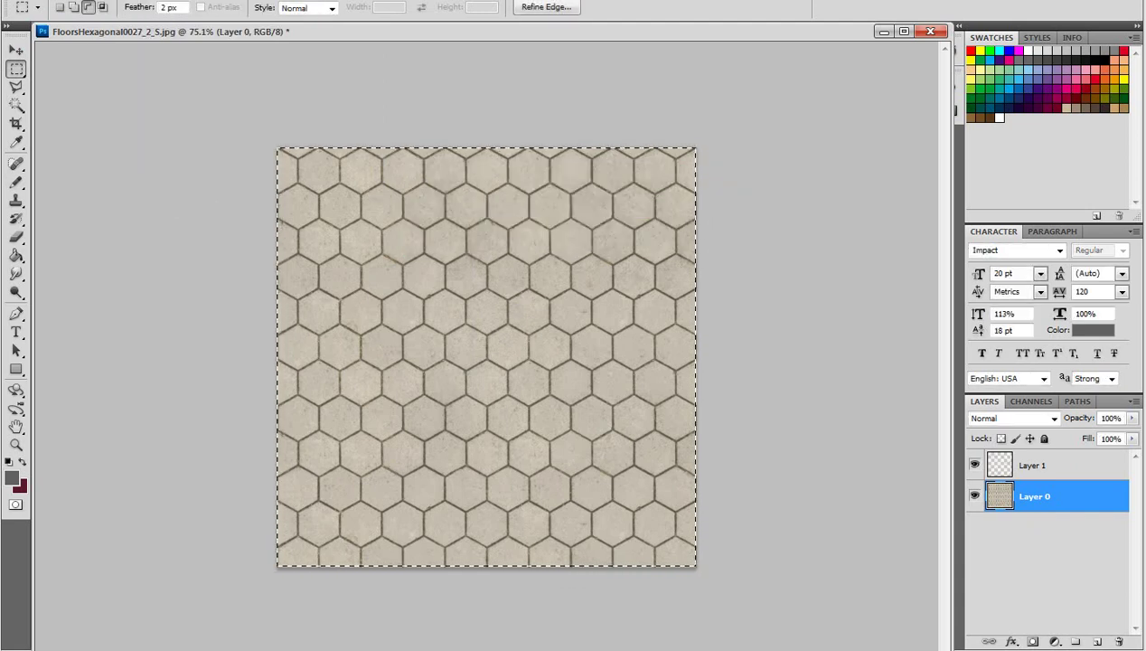
{"action": "key", "text": "alt+l"}
{"action": "key", "text": "Right"}
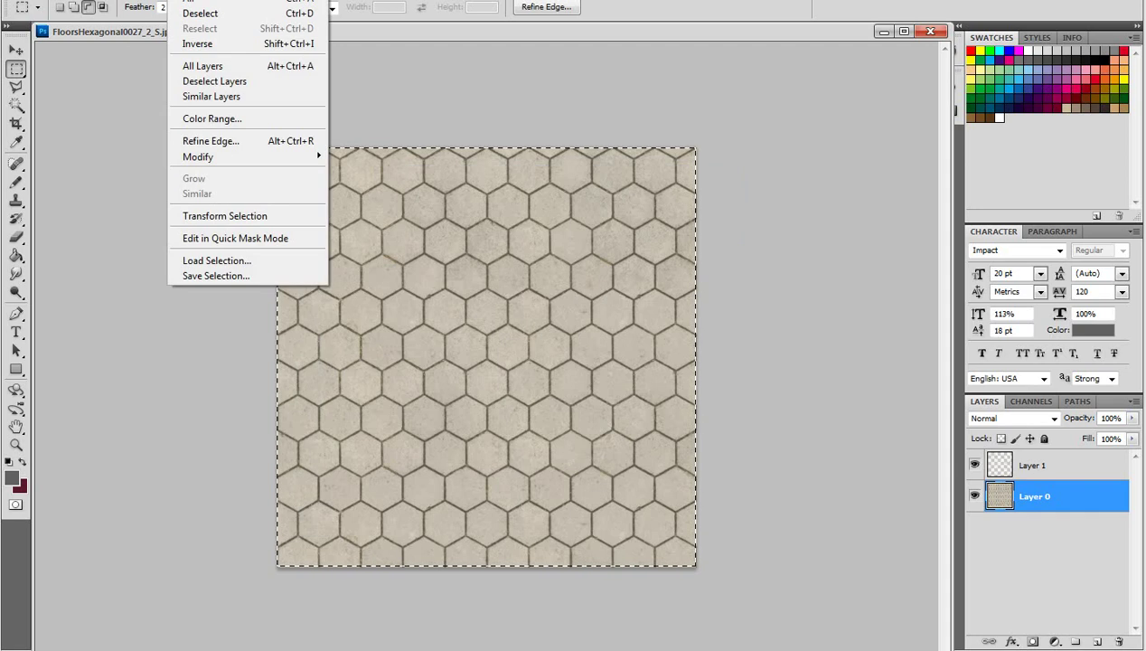
{"action": "key", "text": "Right"}
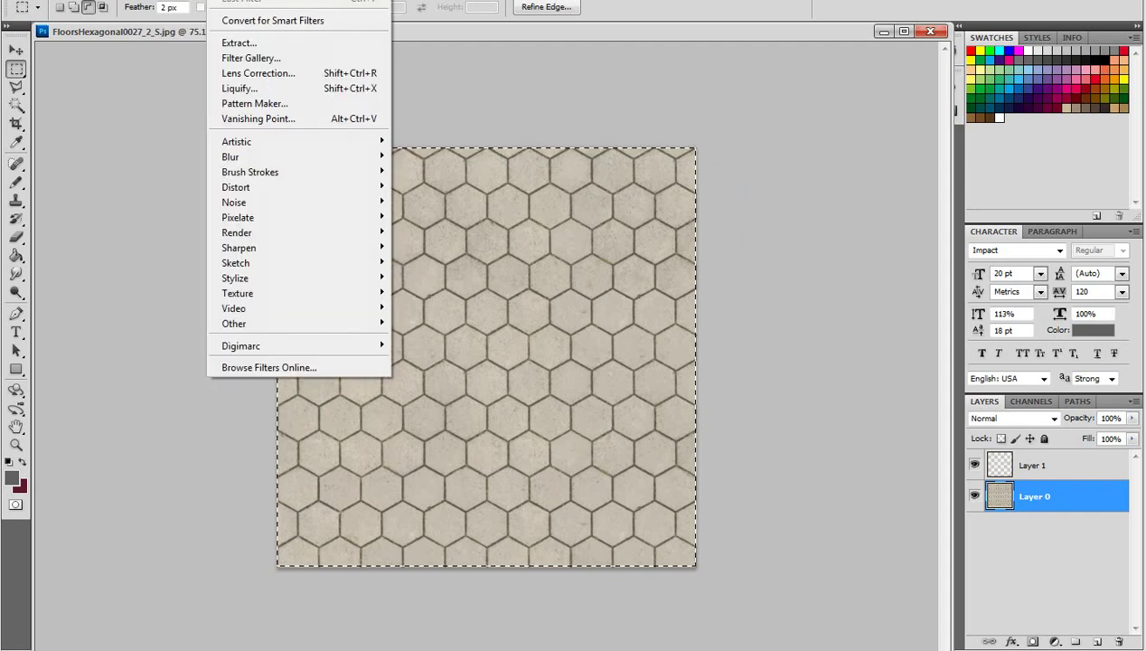
{"action": "key", "text": "Right"}
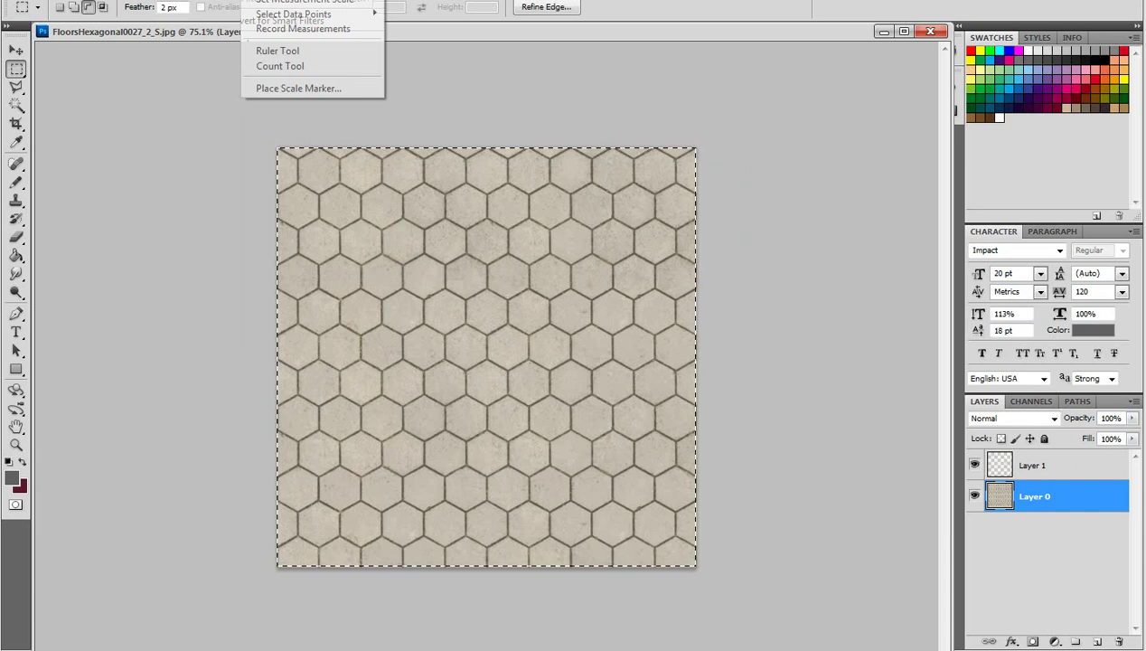
{"action": "key", "text": "Left"}
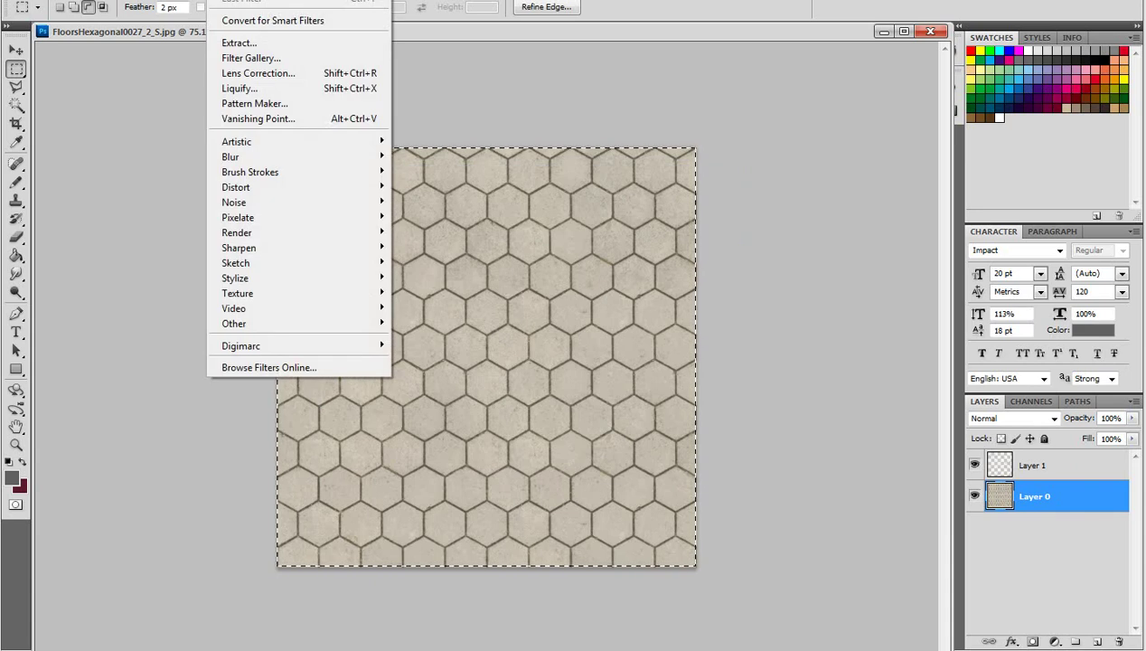
{"action": "mouse_move", "coordinate": [234, 324]}
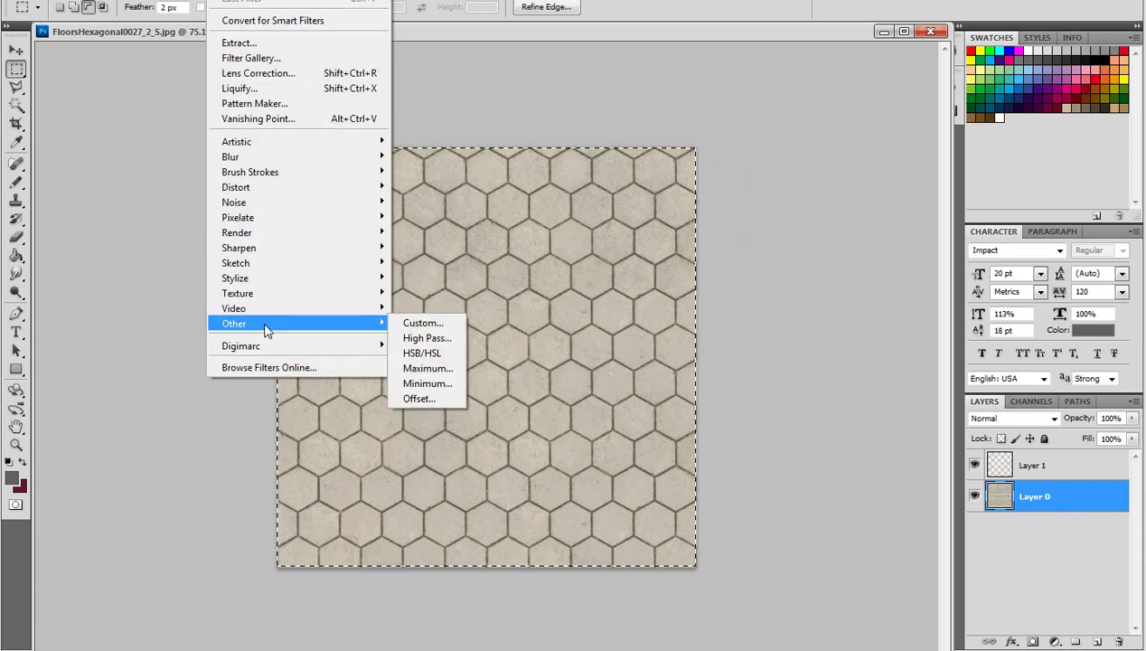
In the Offset filter, try various horizontal and vertical offset values
{"action": "left_click", "coordinate": [418, 398]}
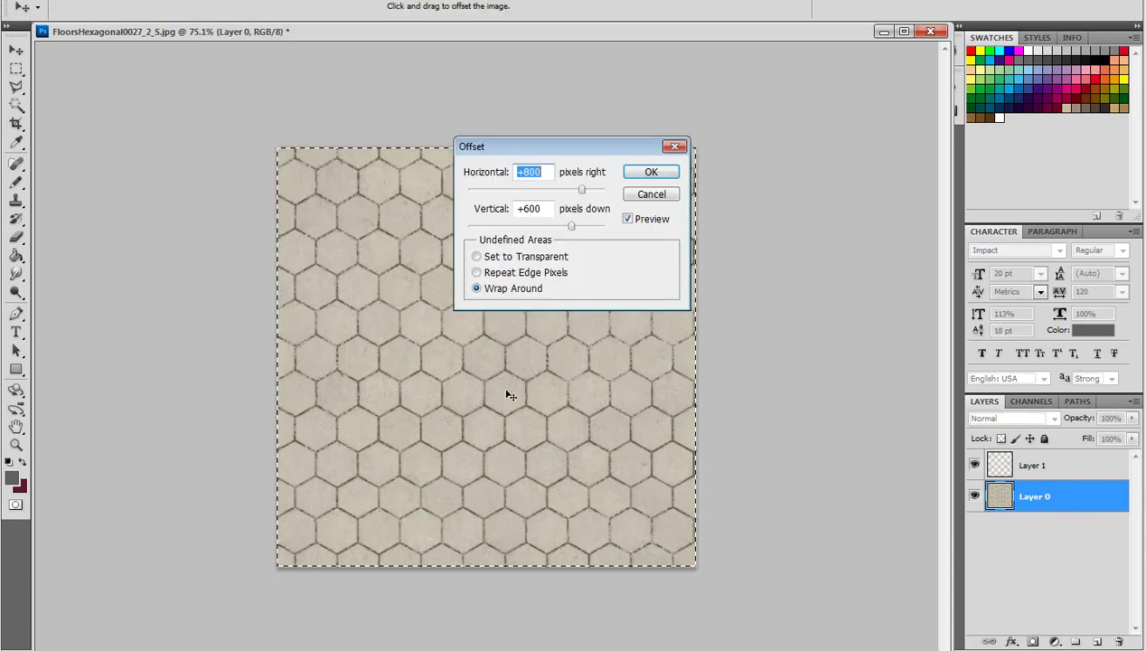
{"action": "left_click_drag", "start_coordinate": [581, 189], "coordinate": [545, 190]}
{"action": "left_click_drag", "start_coordinate": [624, 147], "coordinate": [860, 179]}
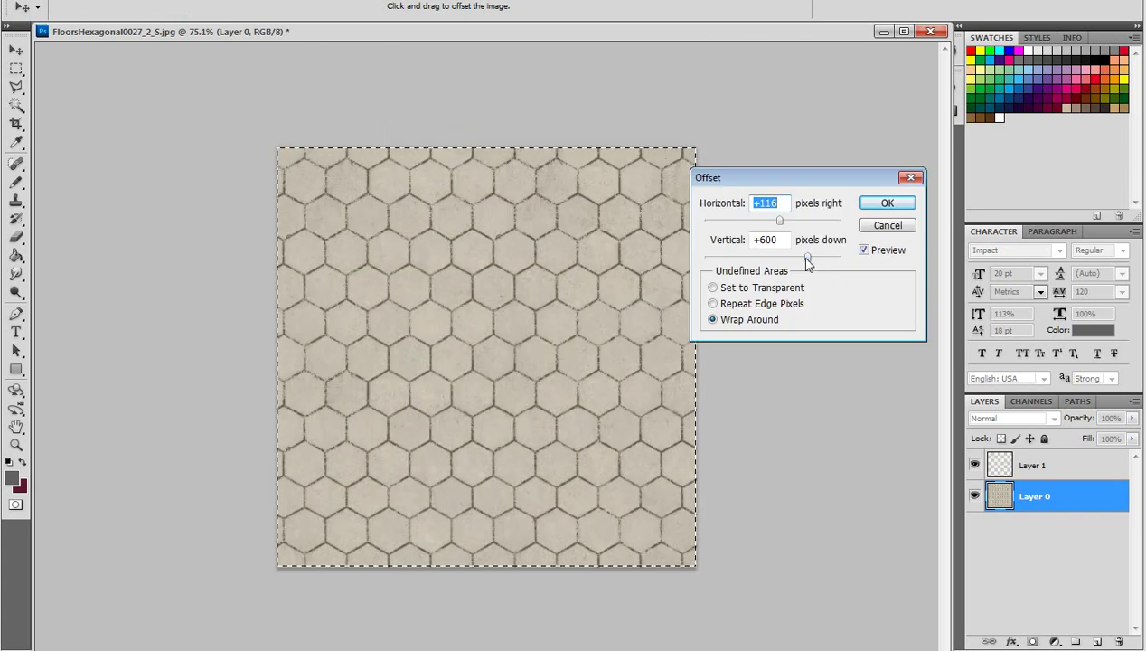
{"action": "left_click_drag", "start_coordinate": [807, 258], "coordinate": [793, 258]}
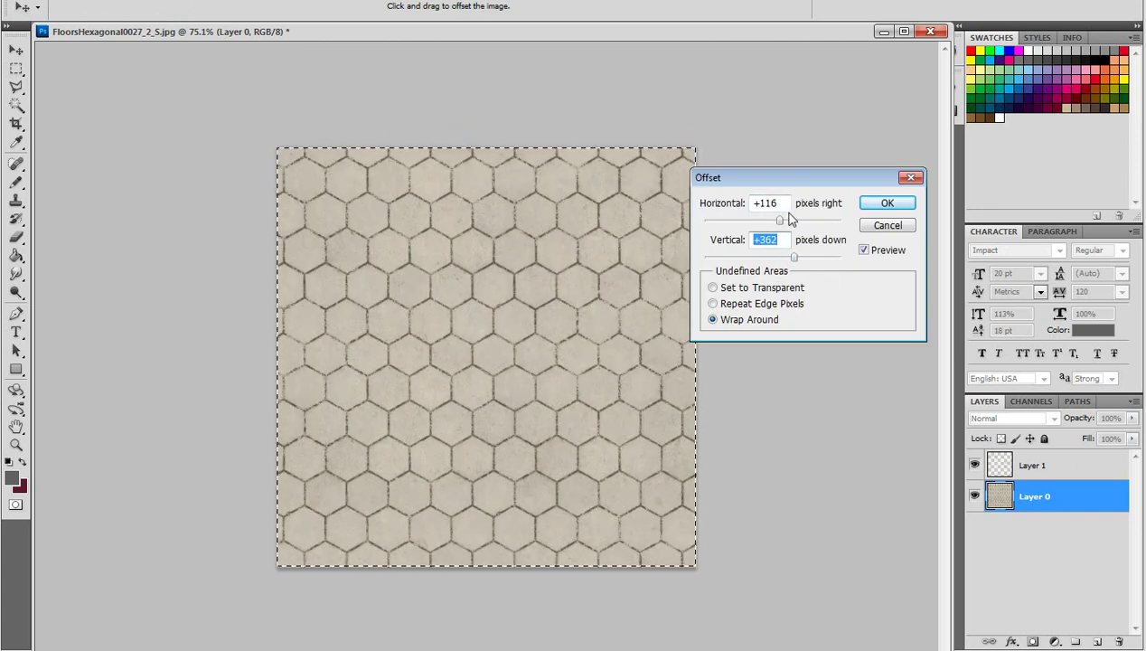
{"action": "type", "text": "0"}
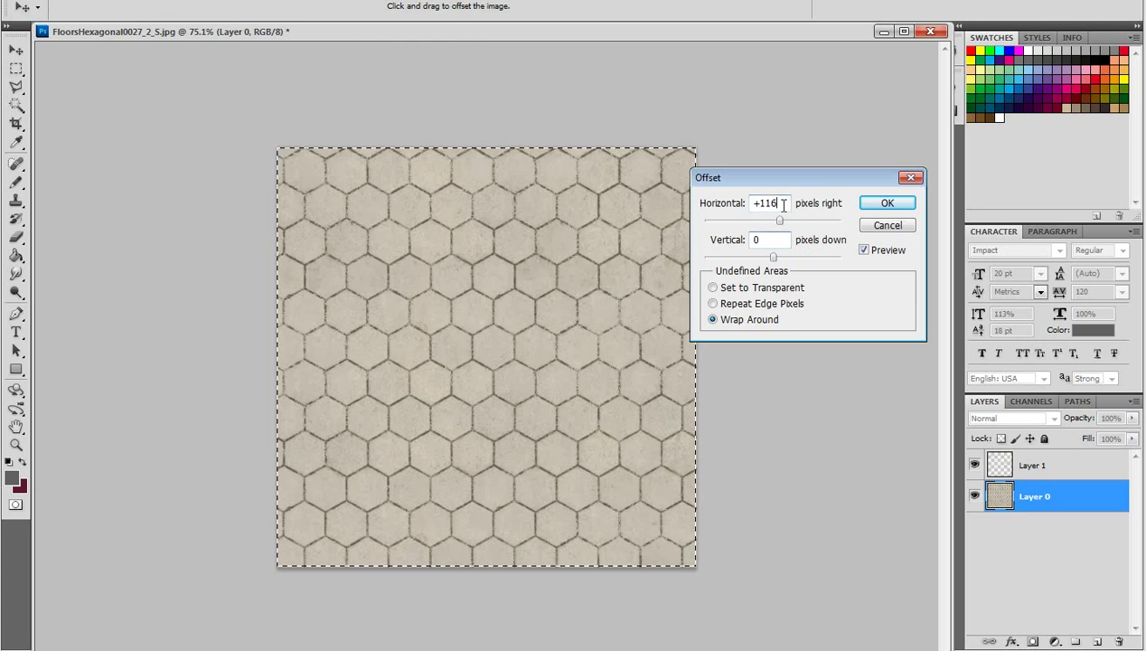
{"action": "double_click", "coordinate": [783, 203]}
{"action": "type", "text": "0"}
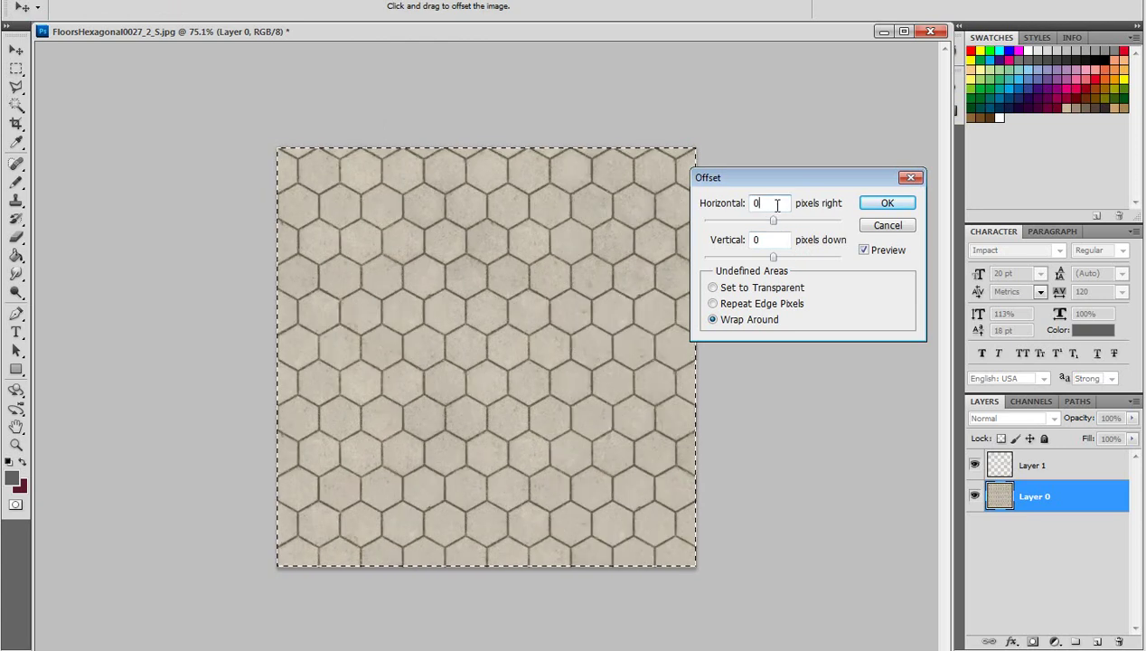
{"action": "double_click", "coordinate": [777, 205]}
{"action": "type", "text": "40"}
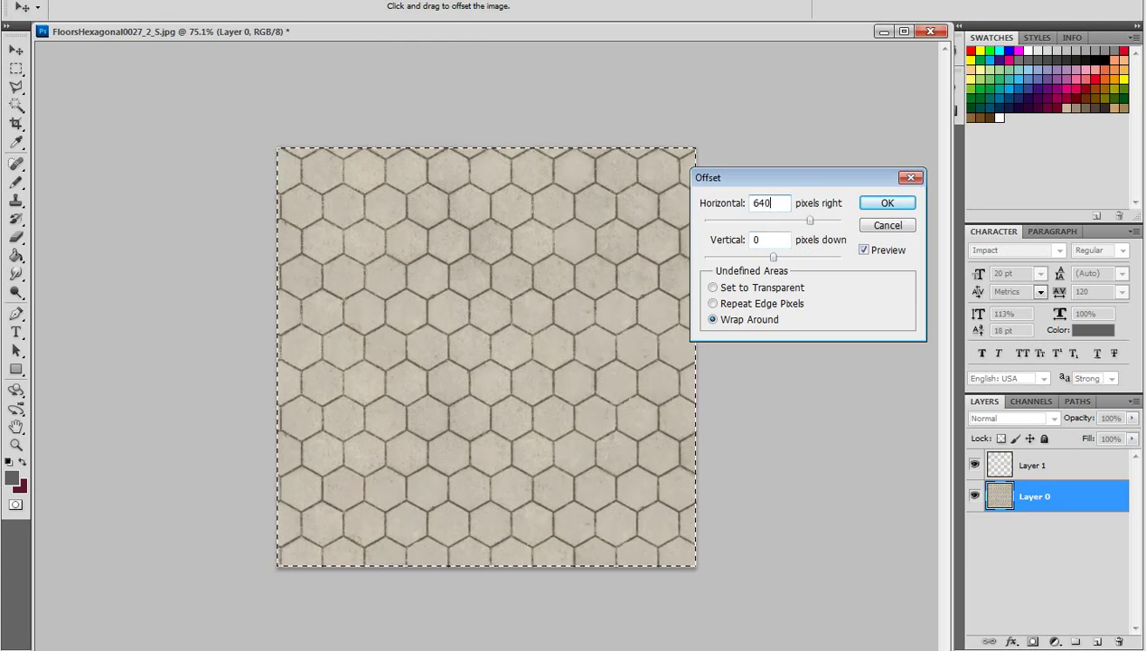
{"action": "key", "text": "Tab"}
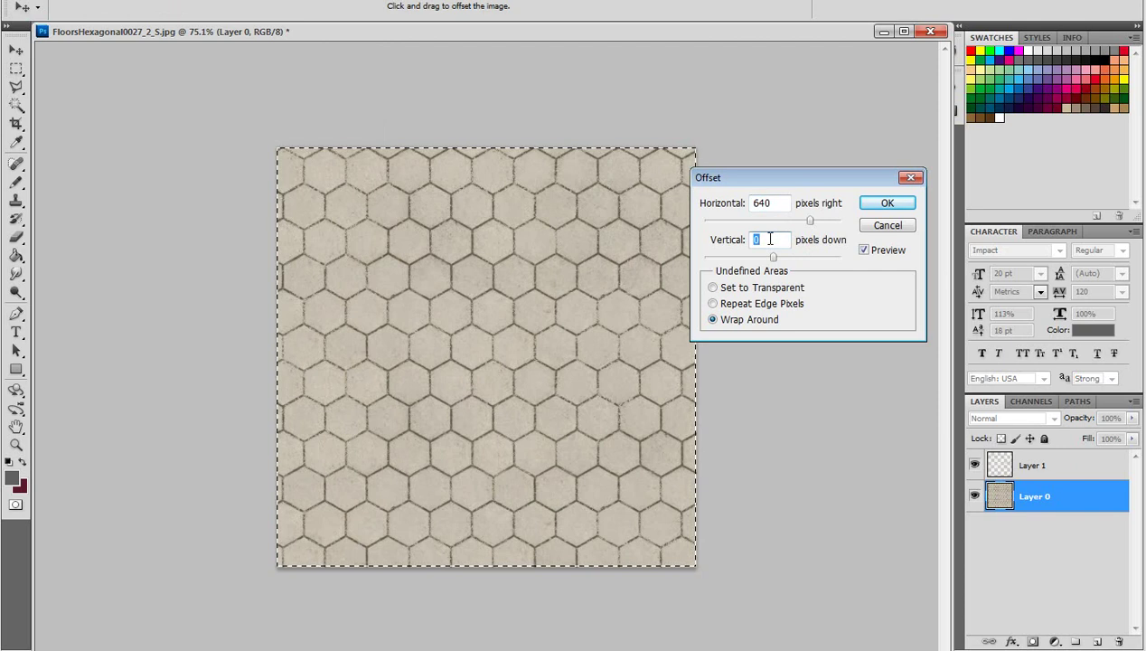
{"action": "type", "text": "640"}
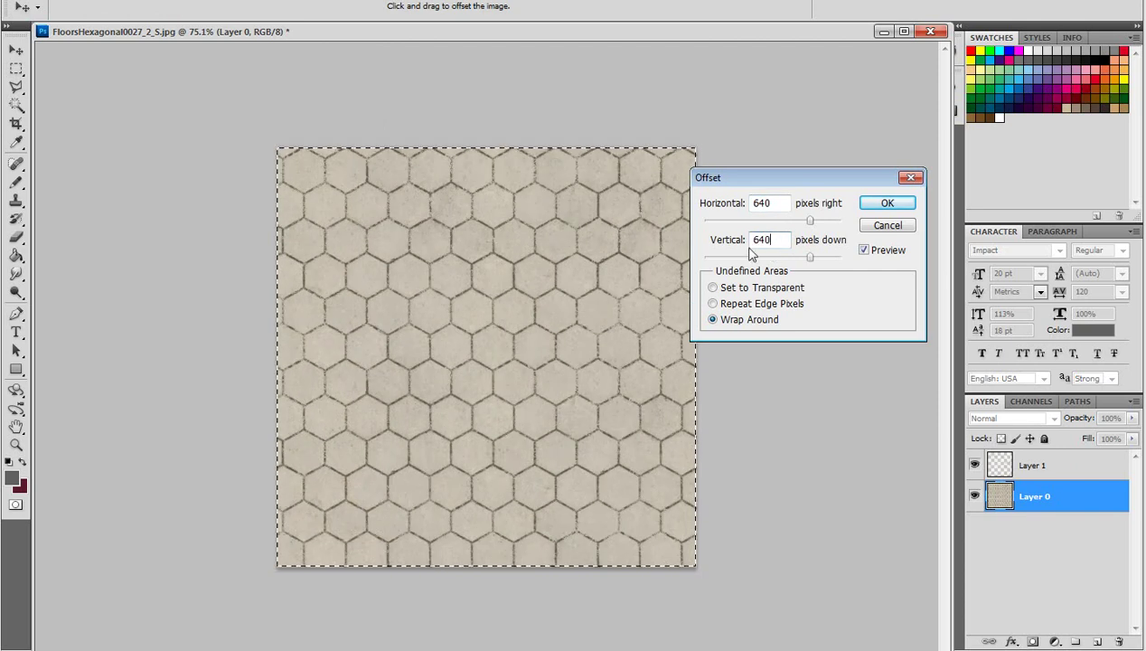
Apply Wrap Around with offsets of -101 px horizontal and -75 px vertical
{"action": "left_click", "coordinate": [713, 287]}
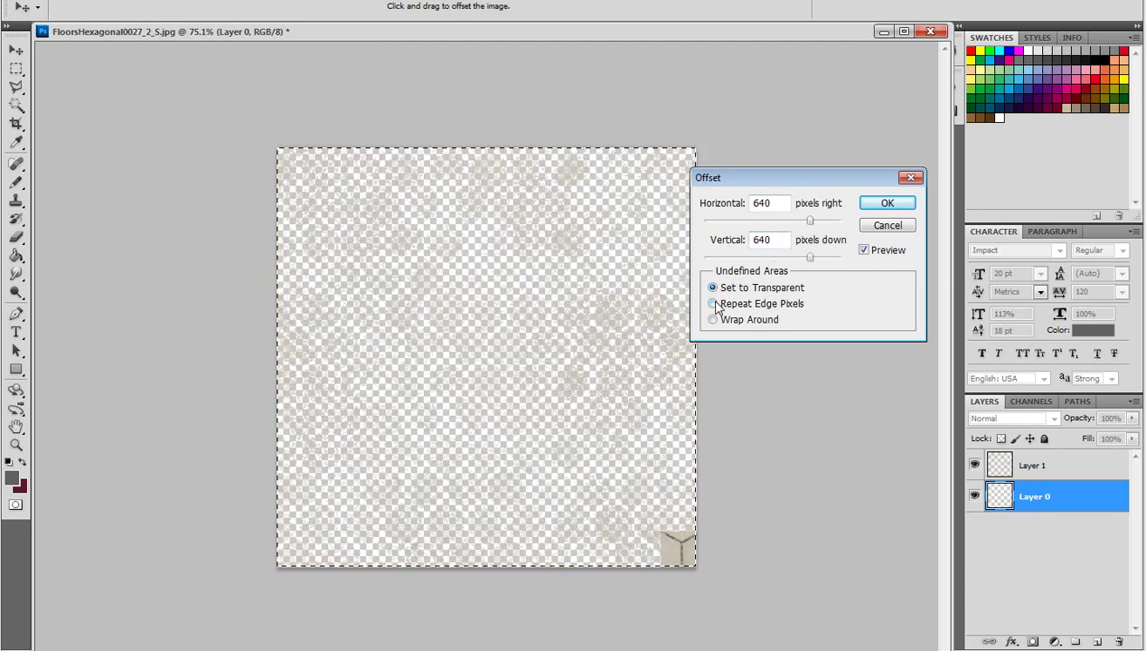
{"action": "left_click", "coordinate": [713, 303]}
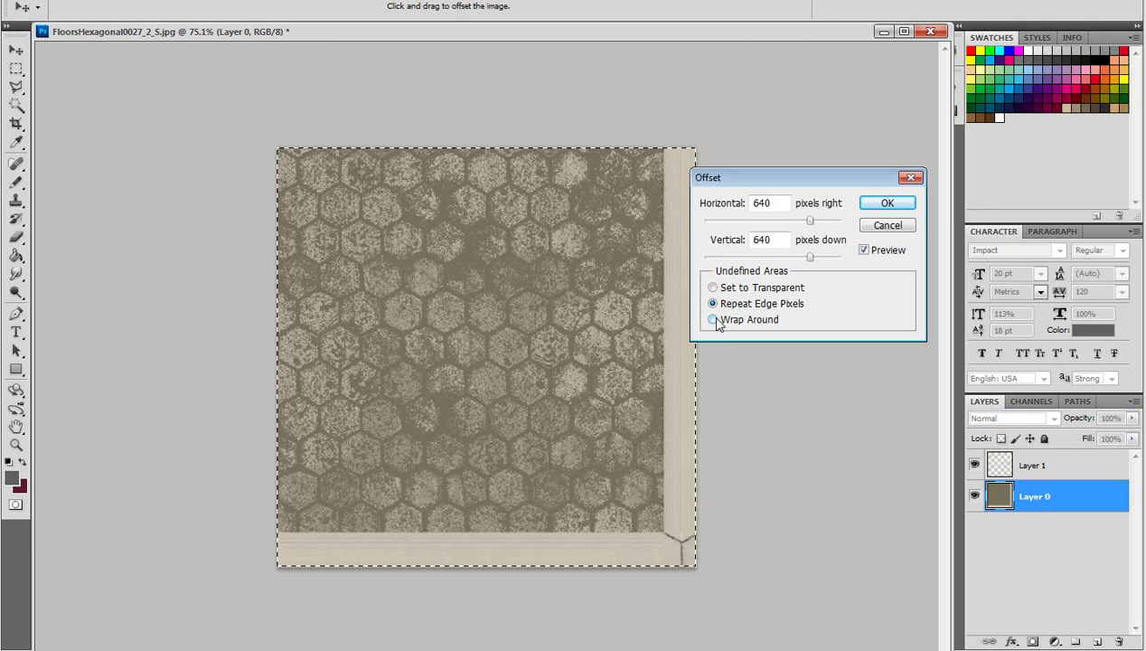
{"action": "left_click", "coordinate": [713, 320]}
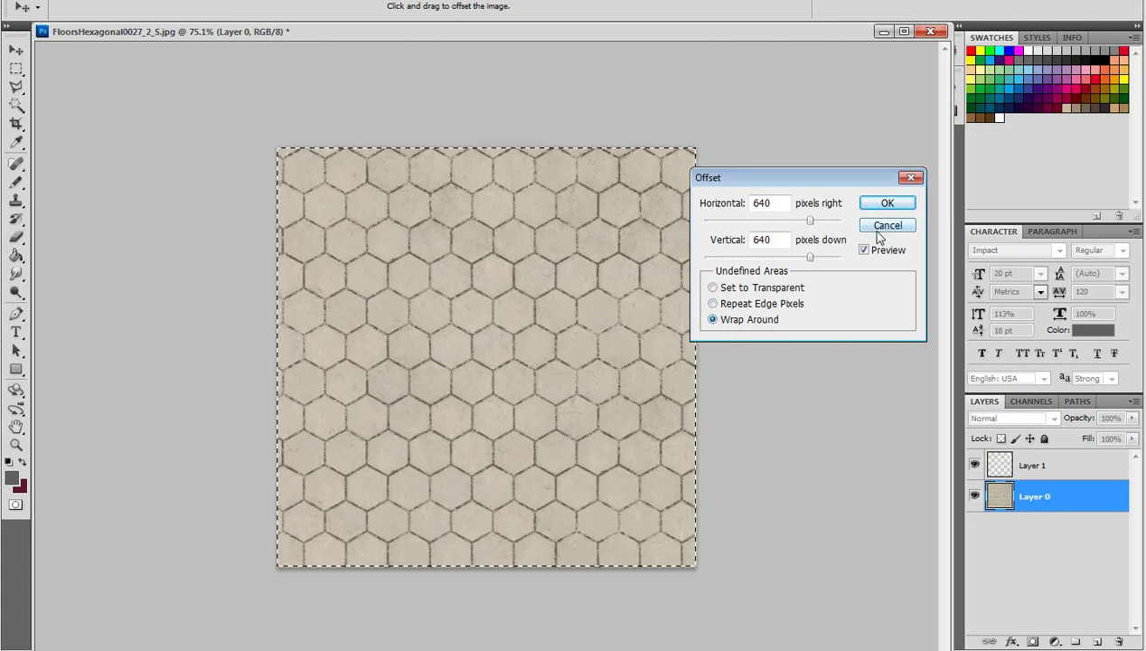
{"action": "left_click", "coordinate": [864, 251]}
{"action": "left_click", "coordinate": [864, 251]}
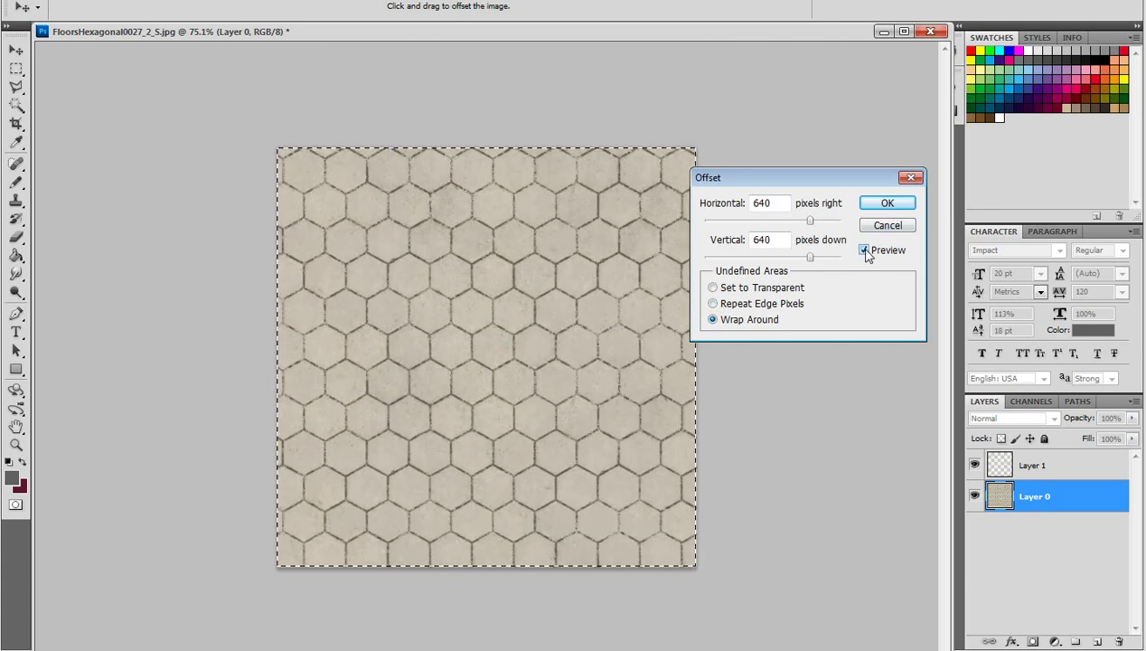
{"action": "left_click_drag", "start_coordinate": [810, 220], "coordinate": [761, 226]}
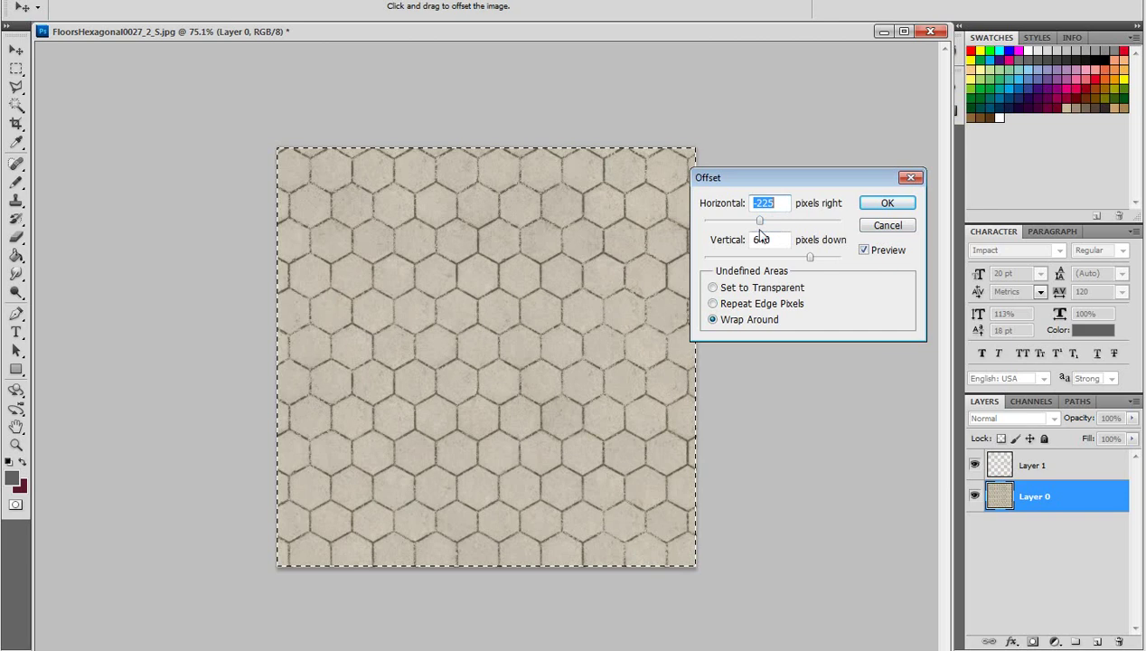
{"action": "left_click_drag", "start_coordinate": [810, 259], "coordinate": [769, 260]}
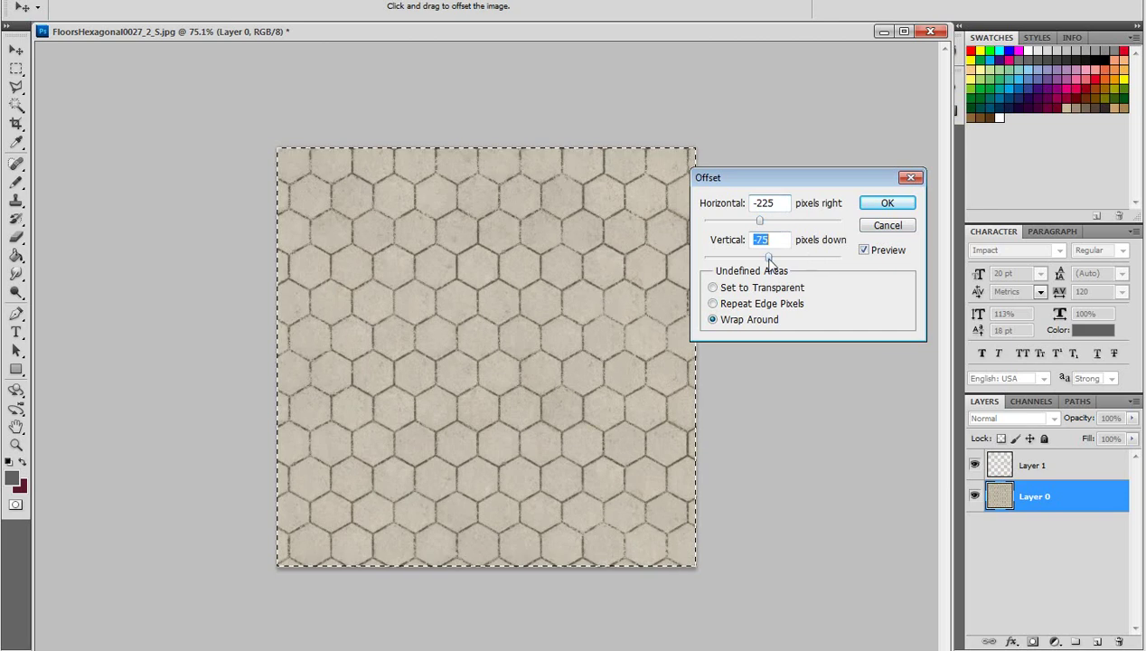
{"action": "double_click", "coordinate": [780, 204]}
{"action": "type", "text": "10"}
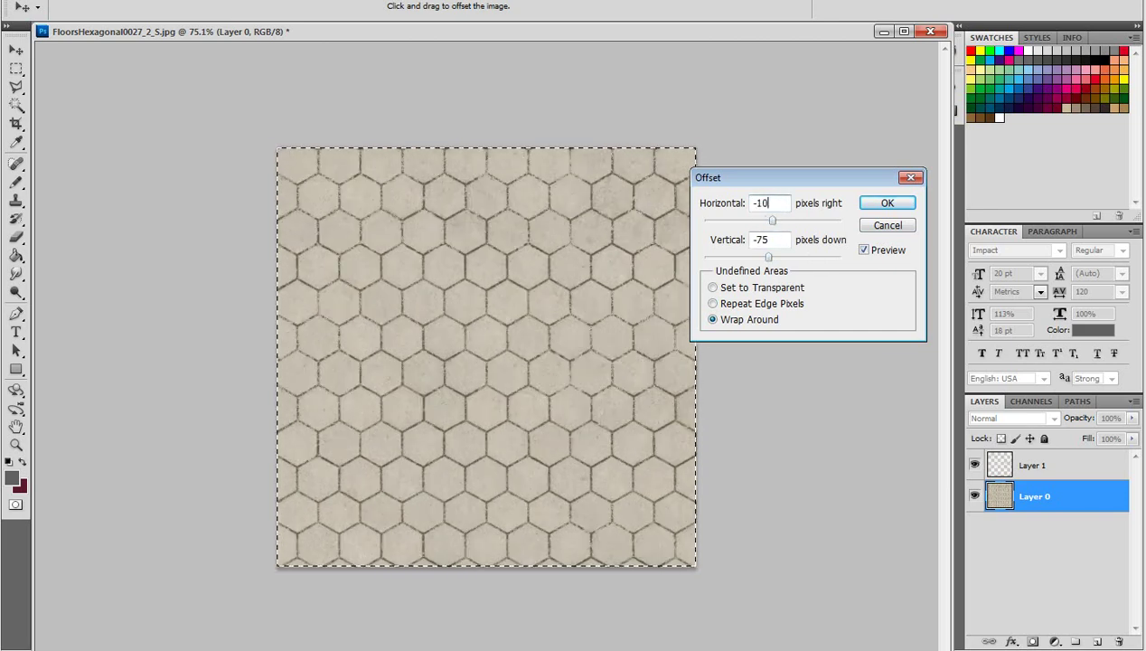
{"action": "type", "text": "1"}
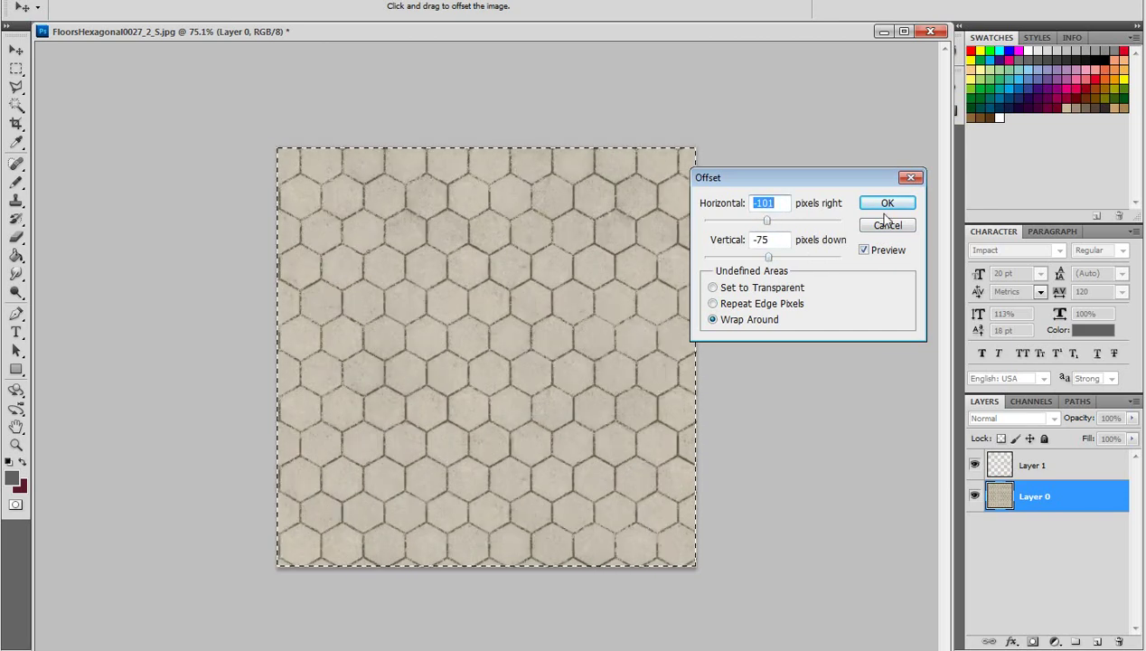
{"action": "left_click", "coordinate": [885, 204]}
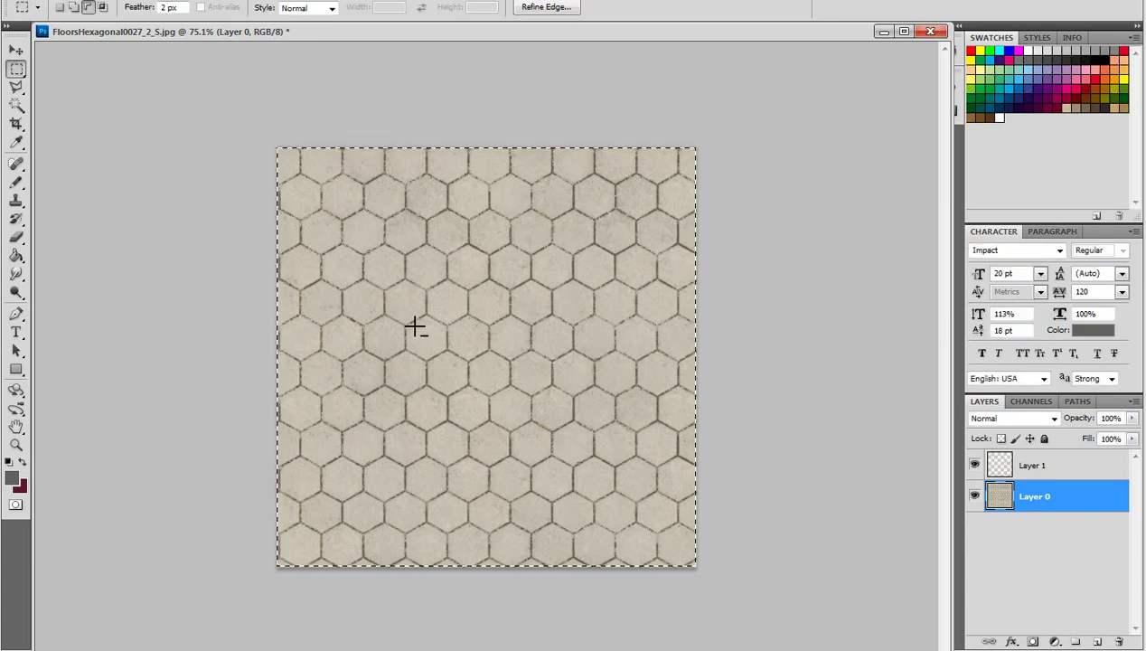
Zoom out to 62.1% to see the whole offset hexagon texture
{"action": "scroll", "coordinate": [415, 327], "scroll_direction": "down", "scroll_amount": 1}
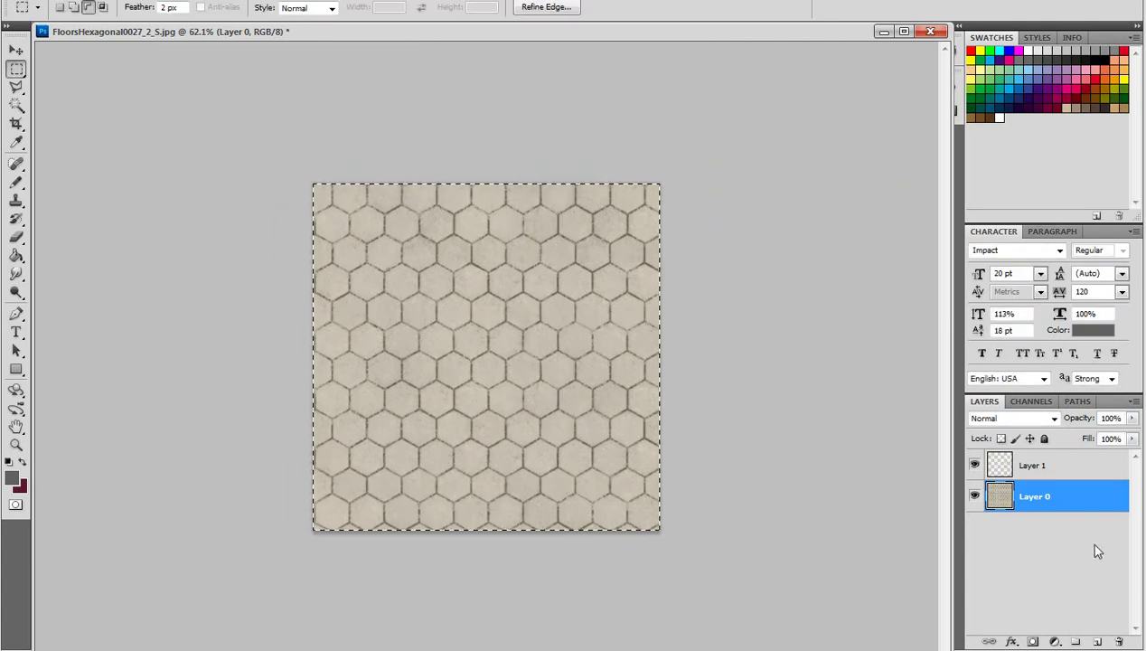